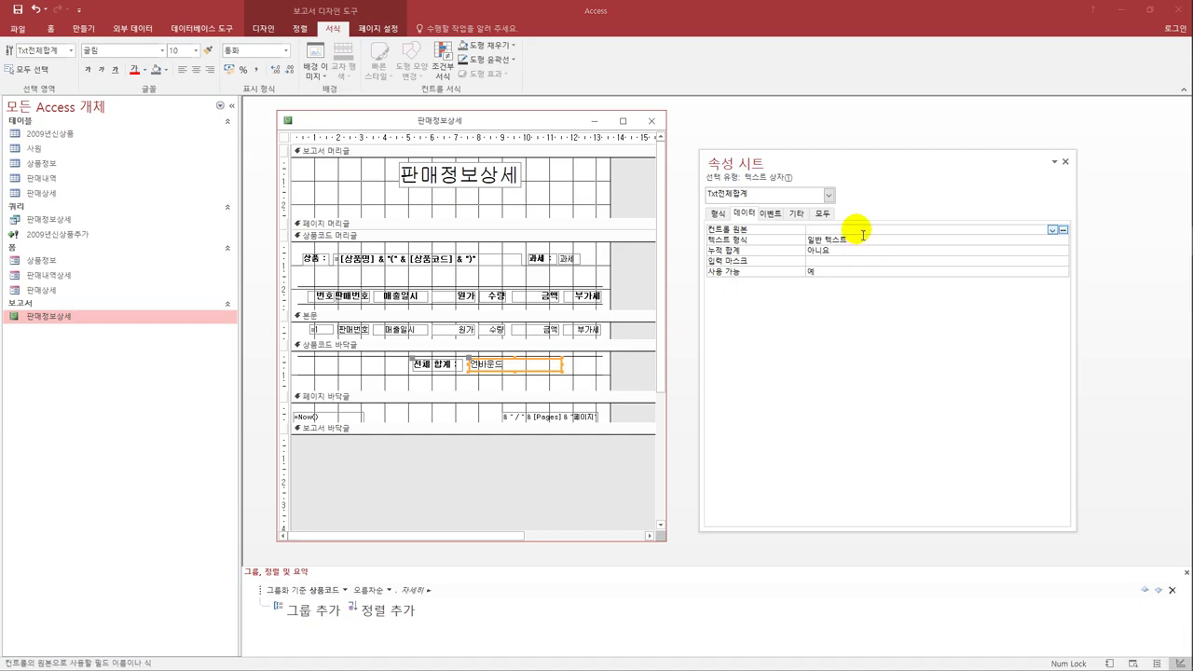
- Set the control source of the Txt전체합계 text box to =Sum([금액])
text(=sum([금액)
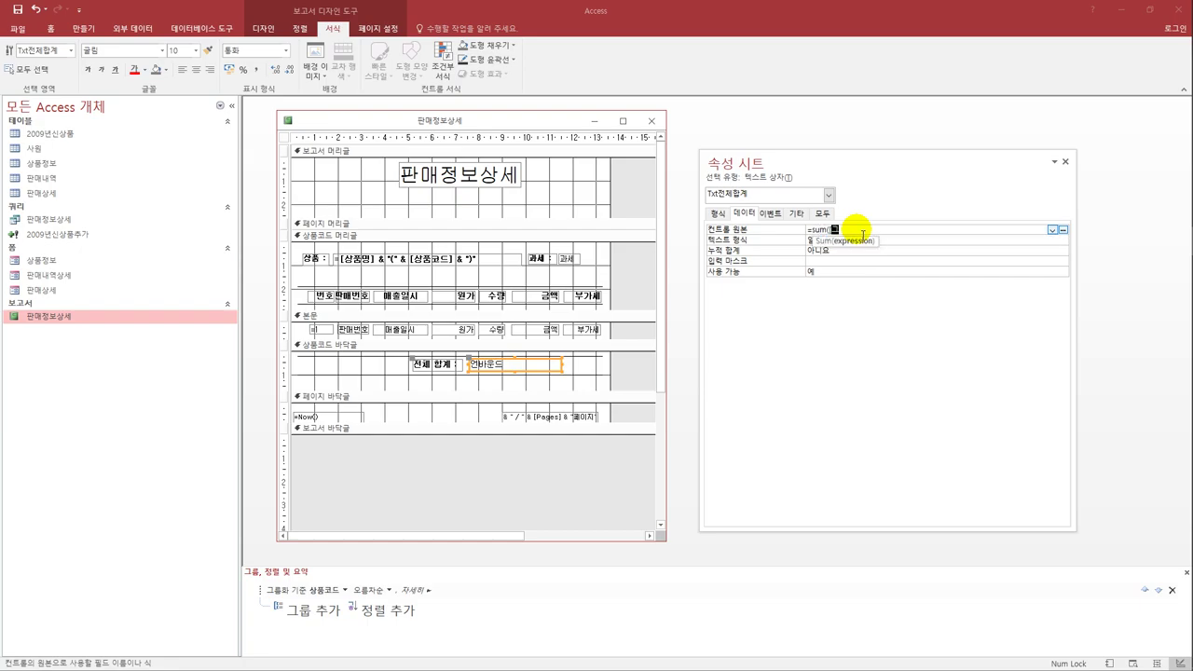
text(]))
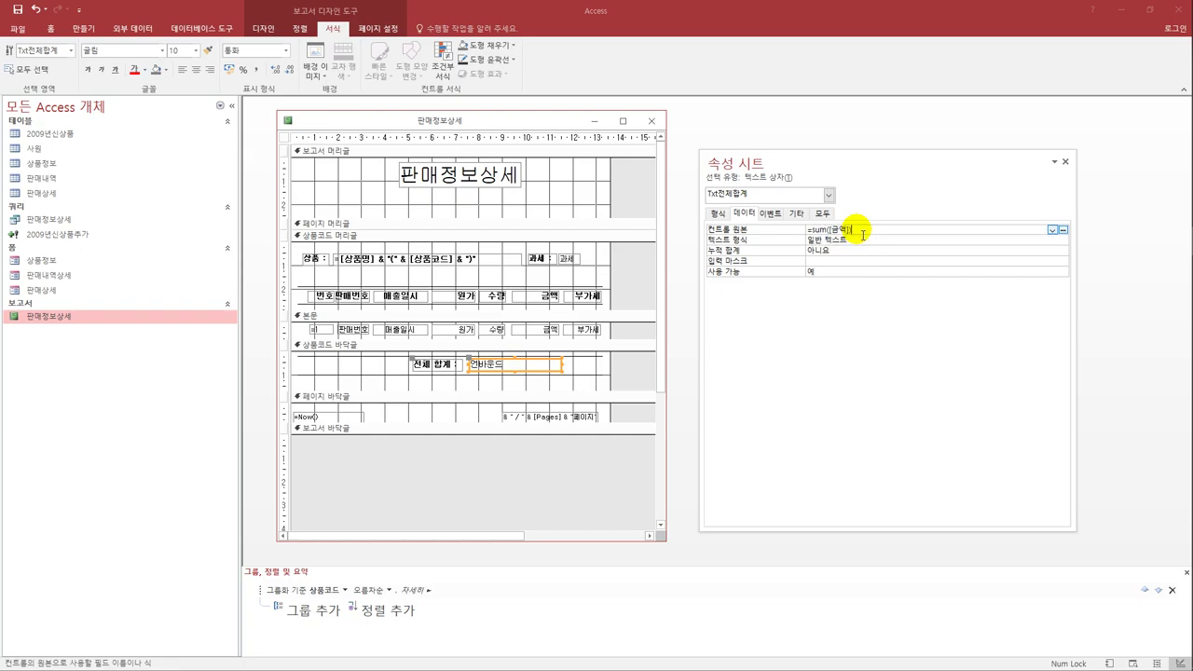
key(Return)
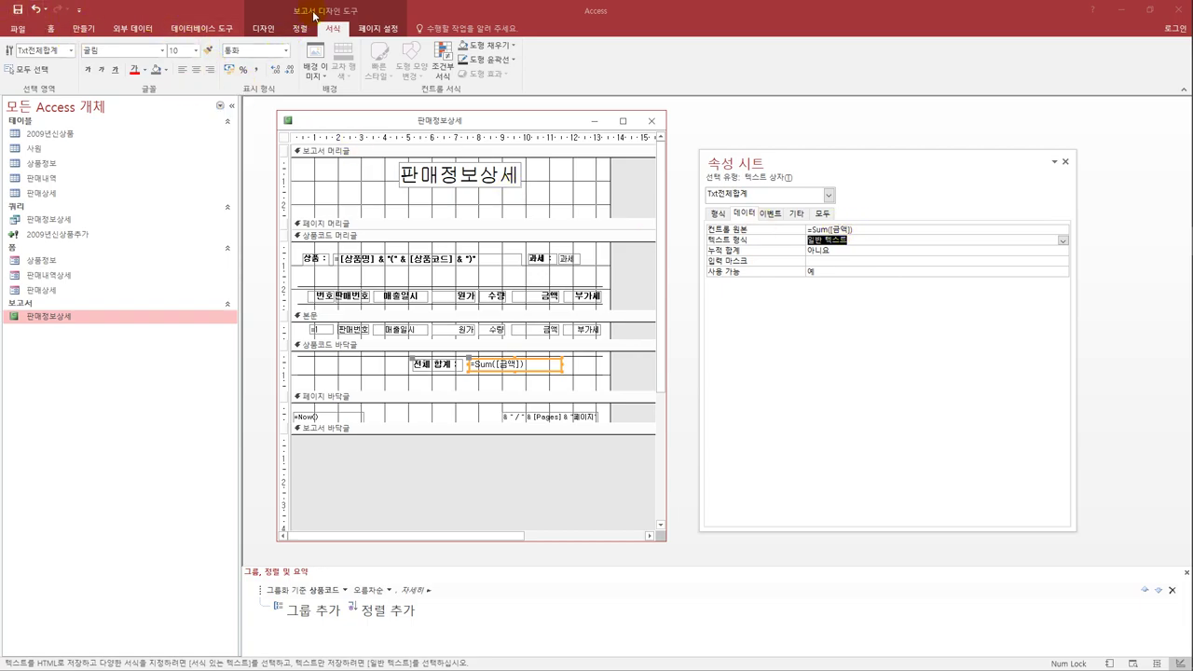
- Examine the 판매정보상세 report's per-product totals in print preview using an enlarged window, and close the report
click(251, 35)
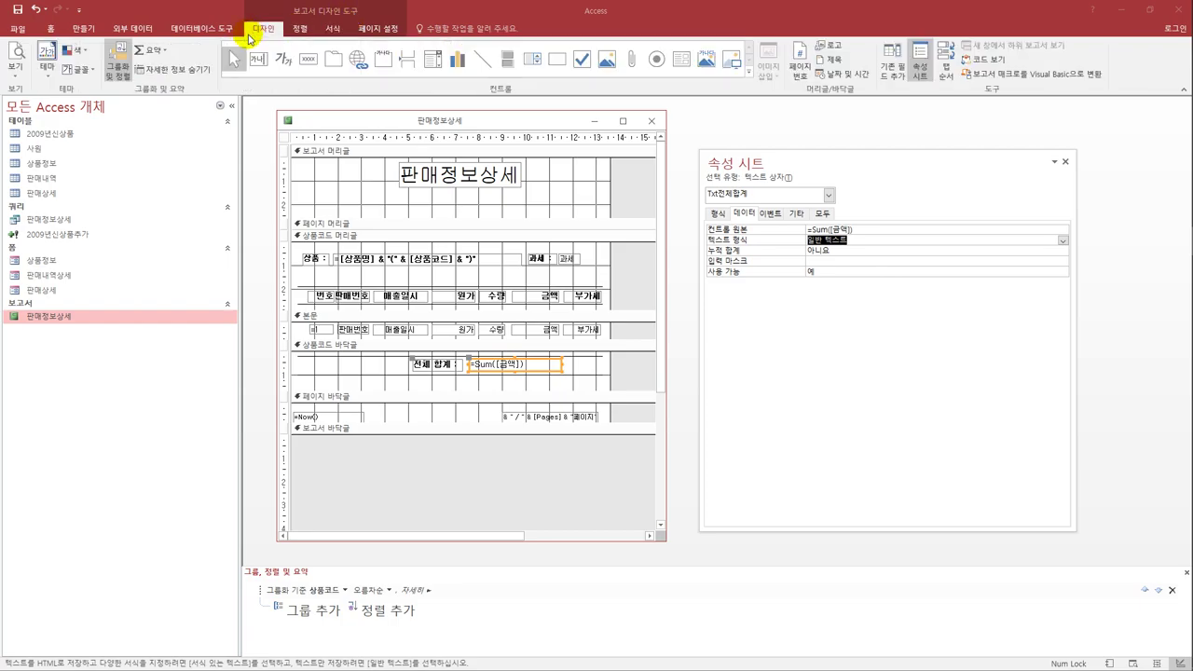
click(16, 58)
click(34, 124)
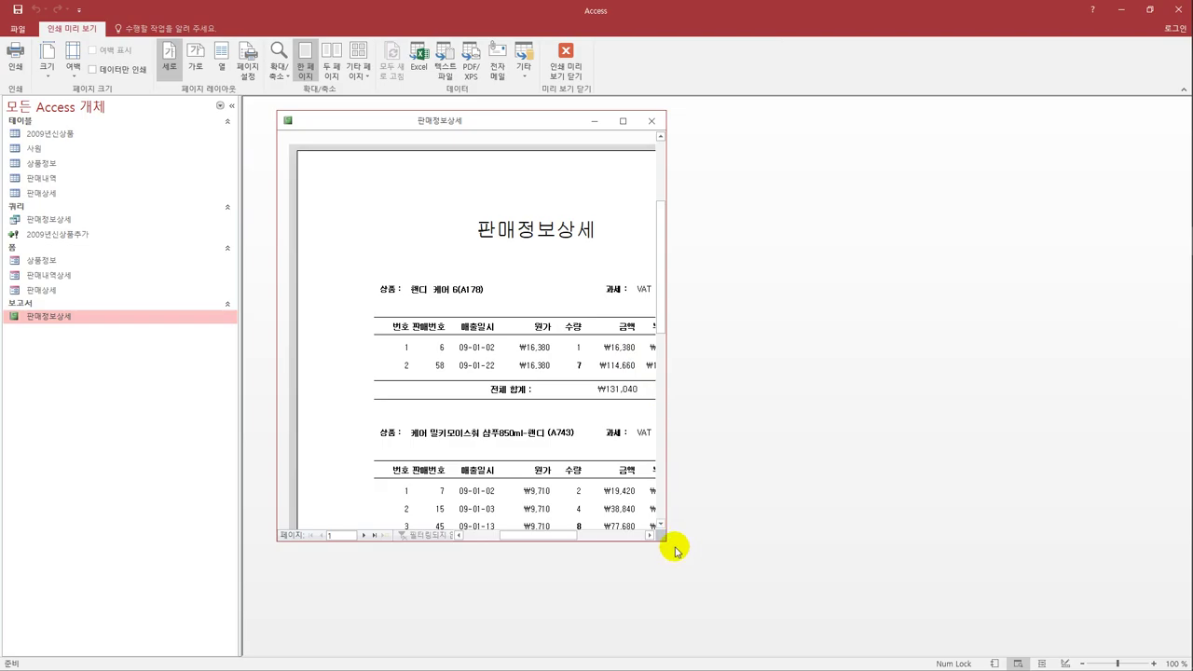
drag(668, 545, 754, 654)
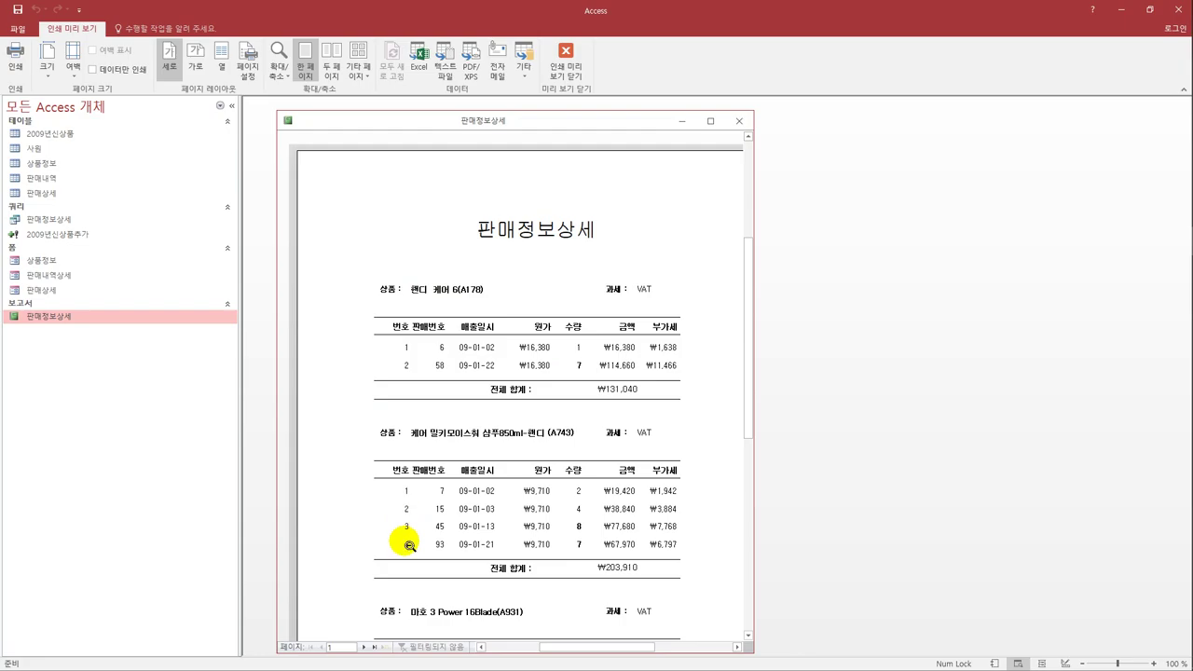
scroll(585, 543, down, 5)
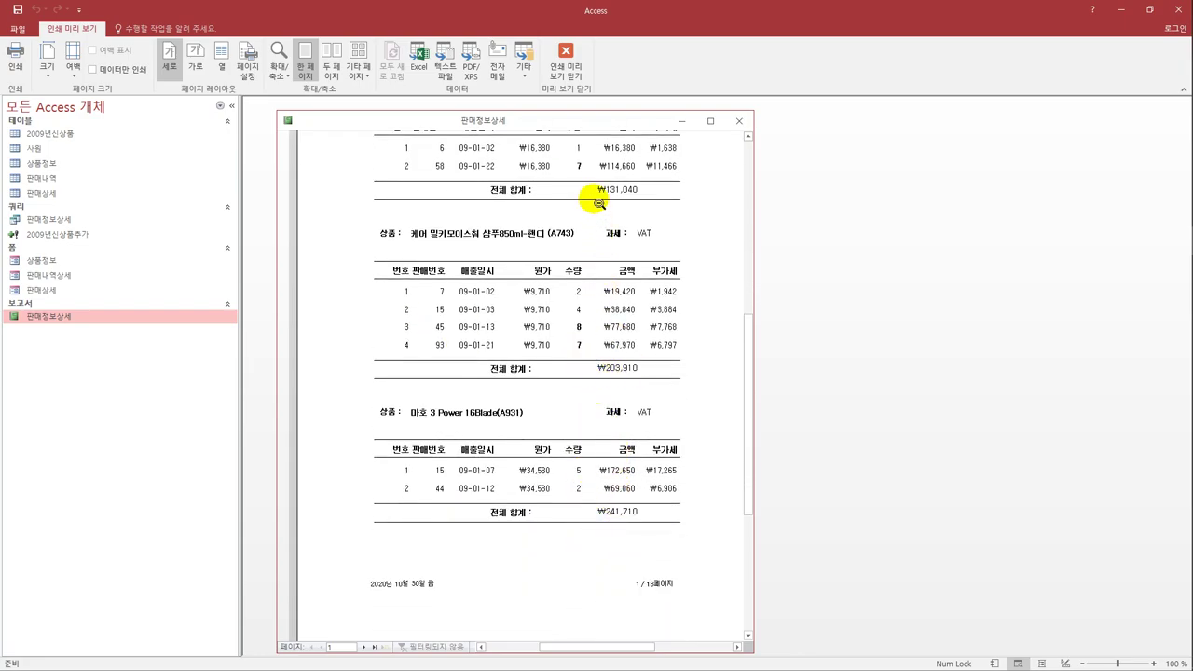
scroll(596, 508, up, 2)
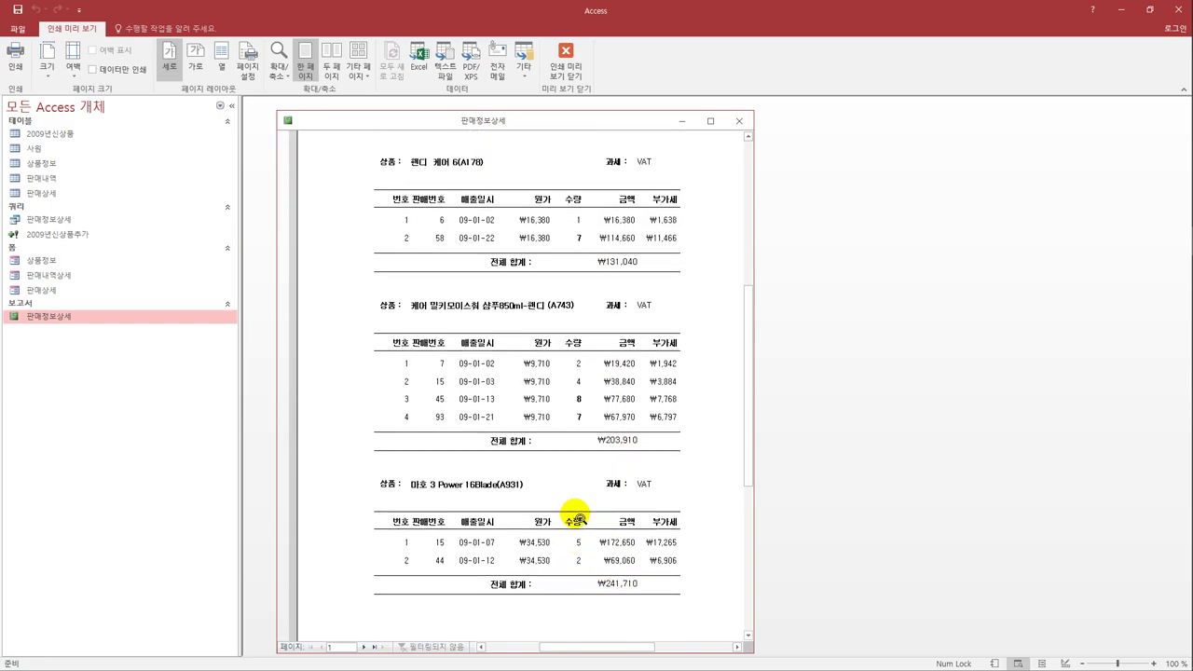
click(566, 56)
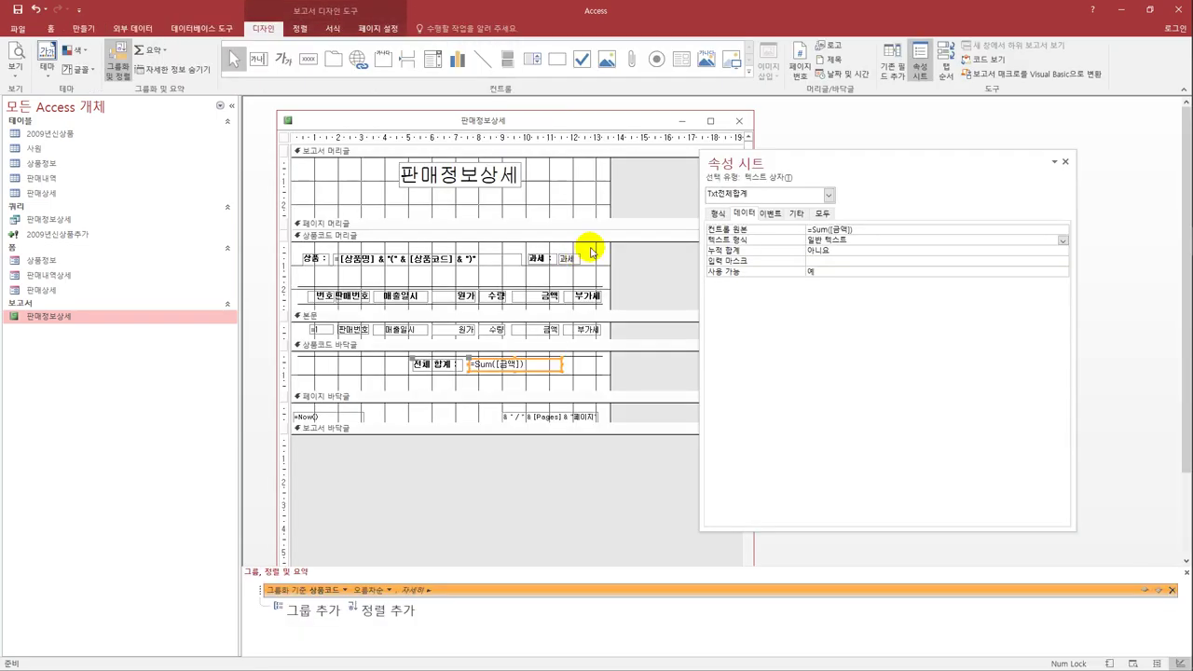
click(739, 122)
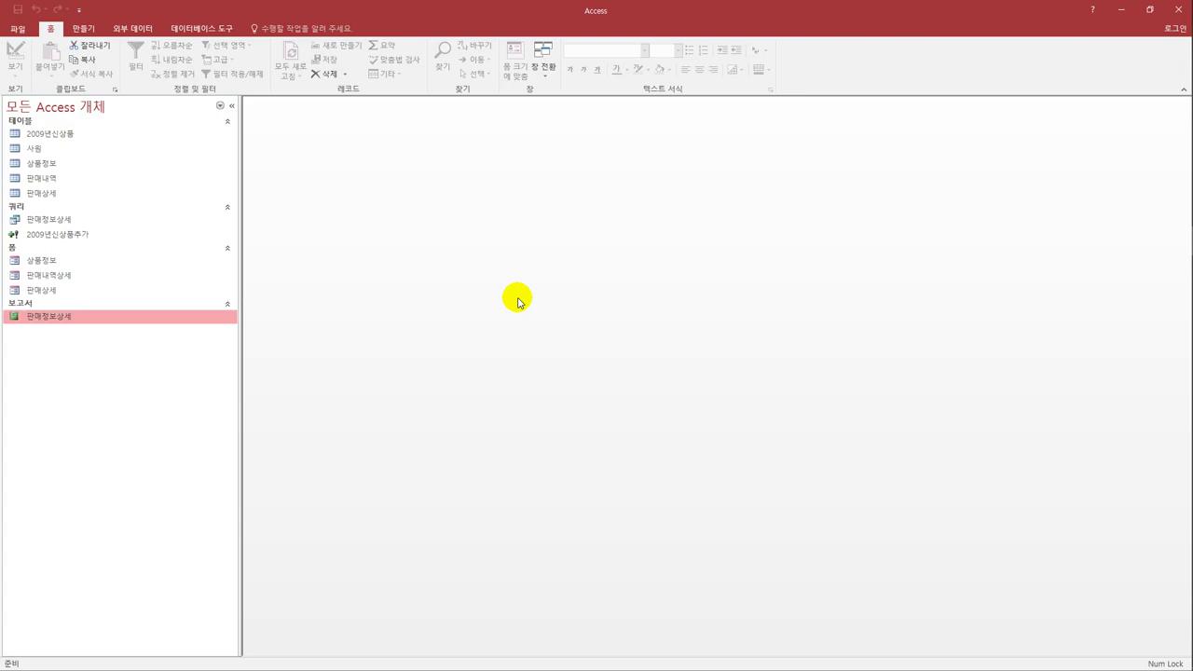
- Open the 상품정보 form in design view and select its 인쇄 command button
click(70, 262)
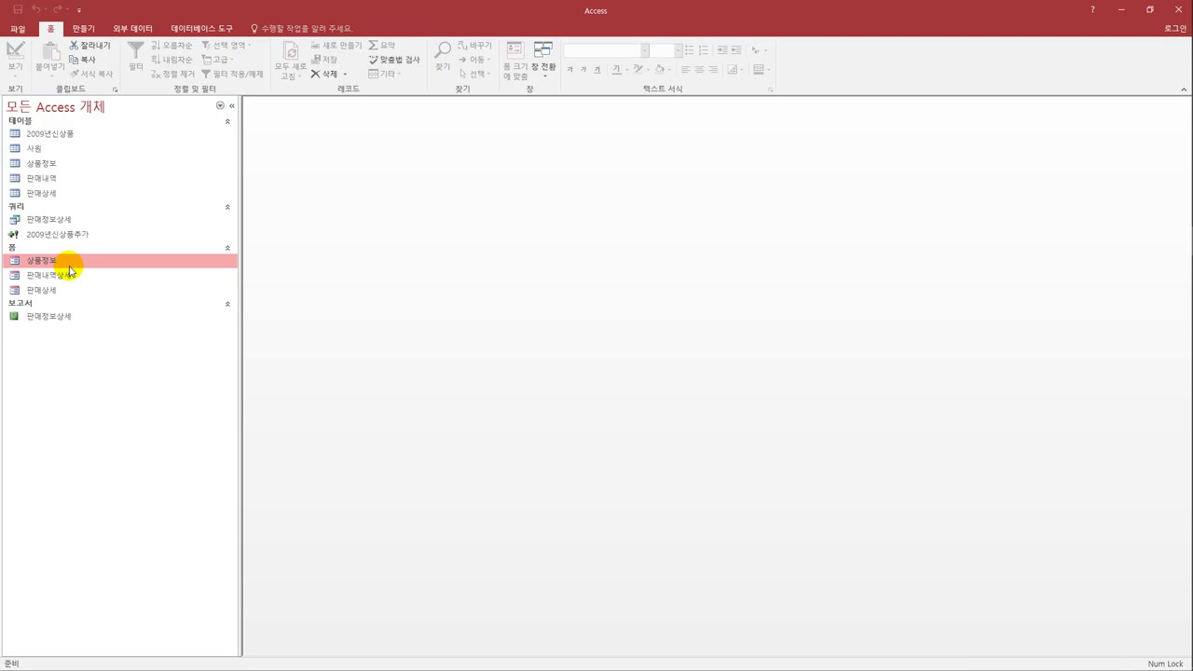
right_click(71, 264)
click(116, 296)
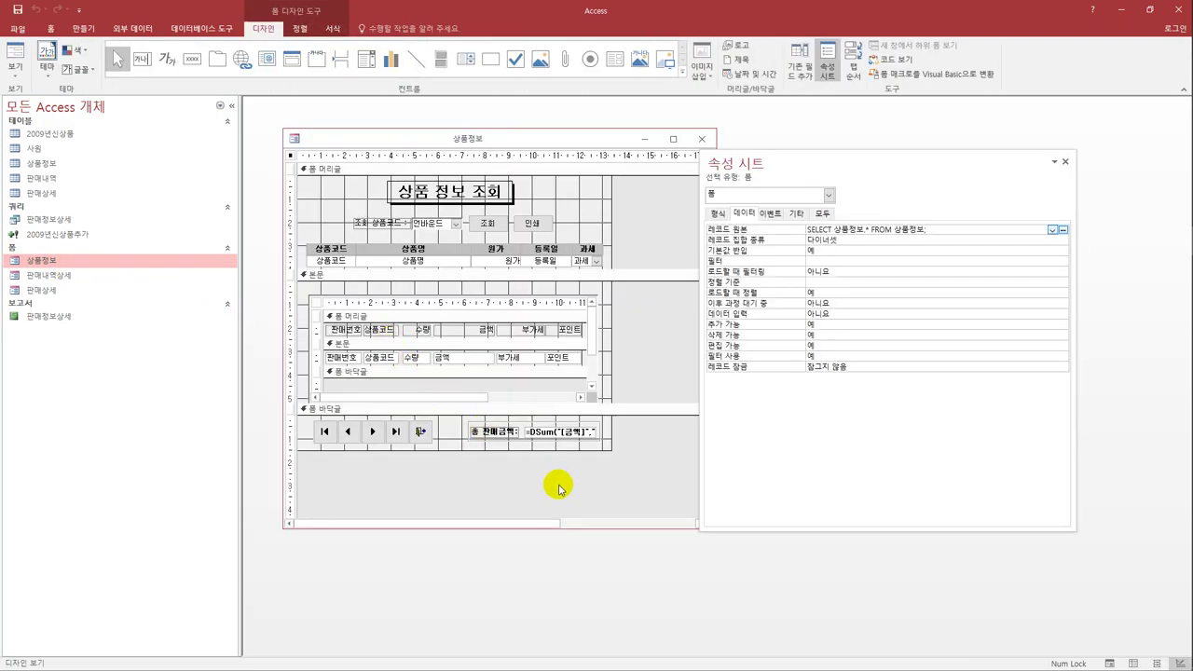
click(532, 223)
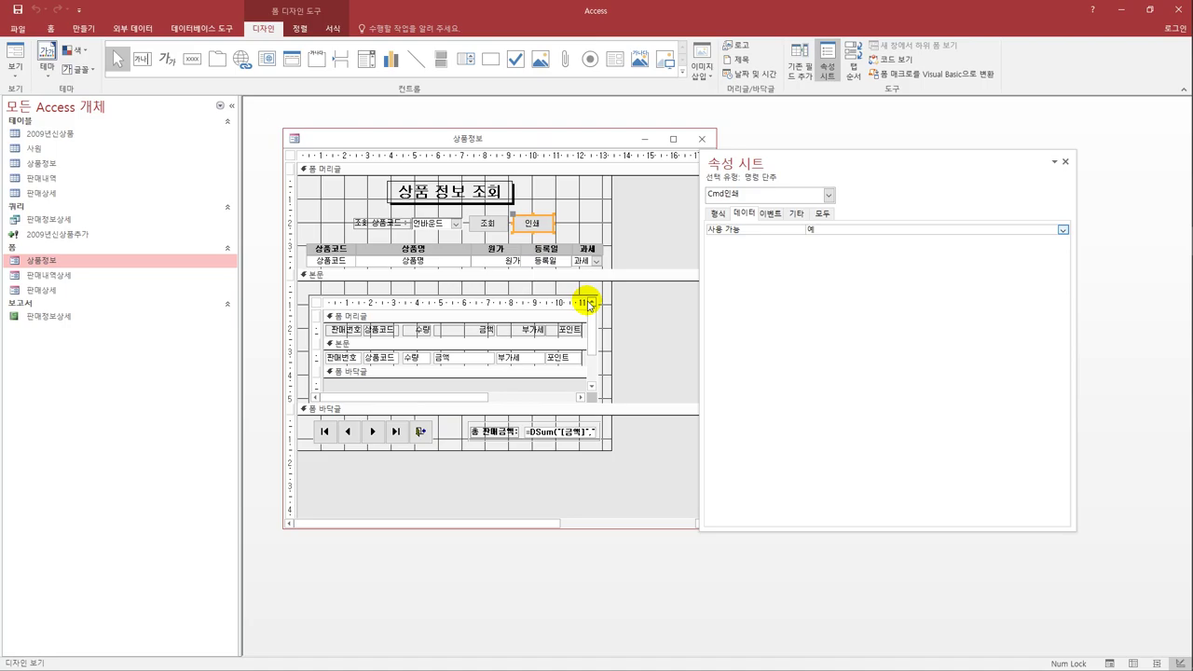
- Create a new macro with an OpenReport action and show it in a smaller floating window
click(84, 28)
click(585, 59)
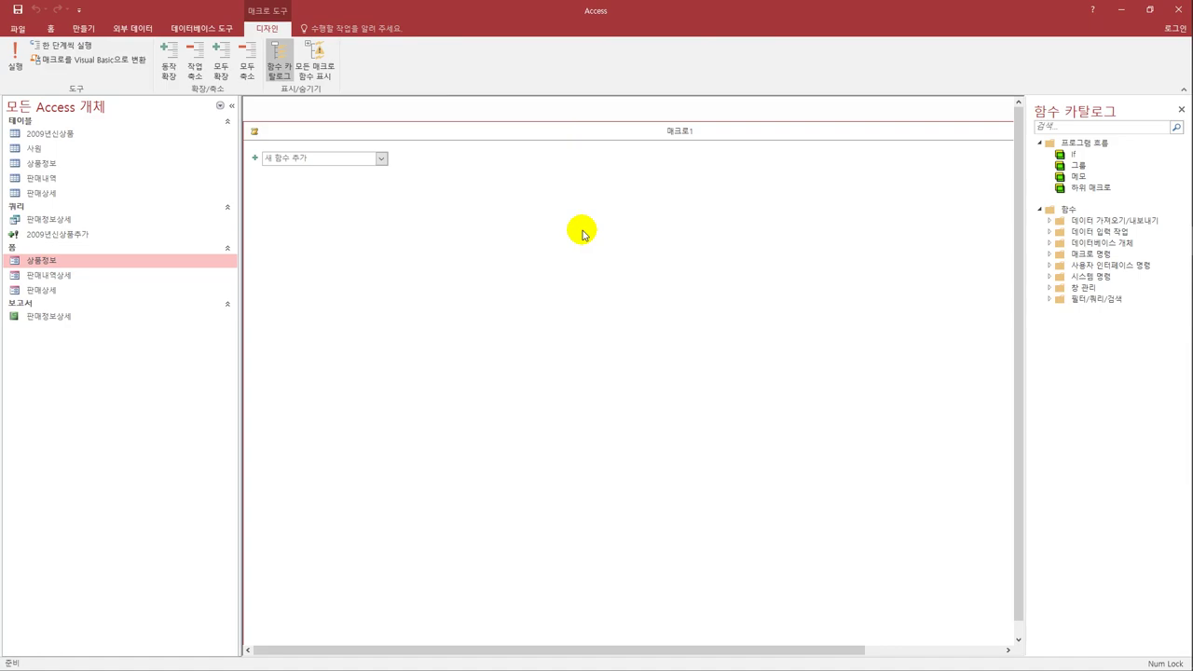
click(381, 158)
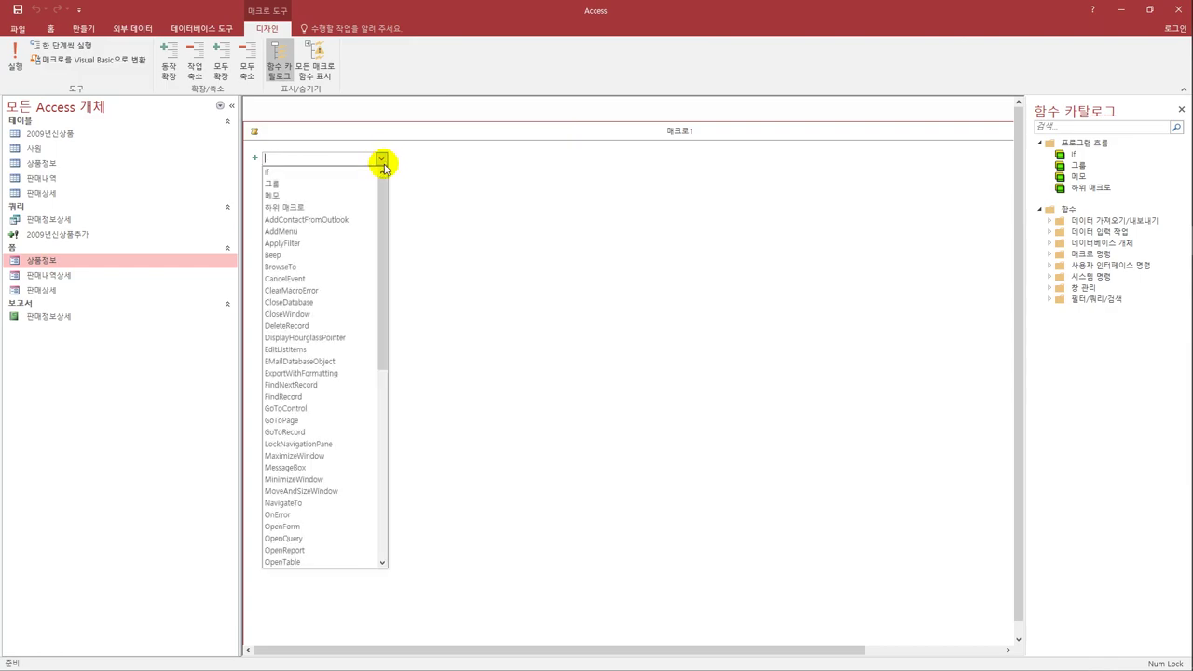
click(341, 551)
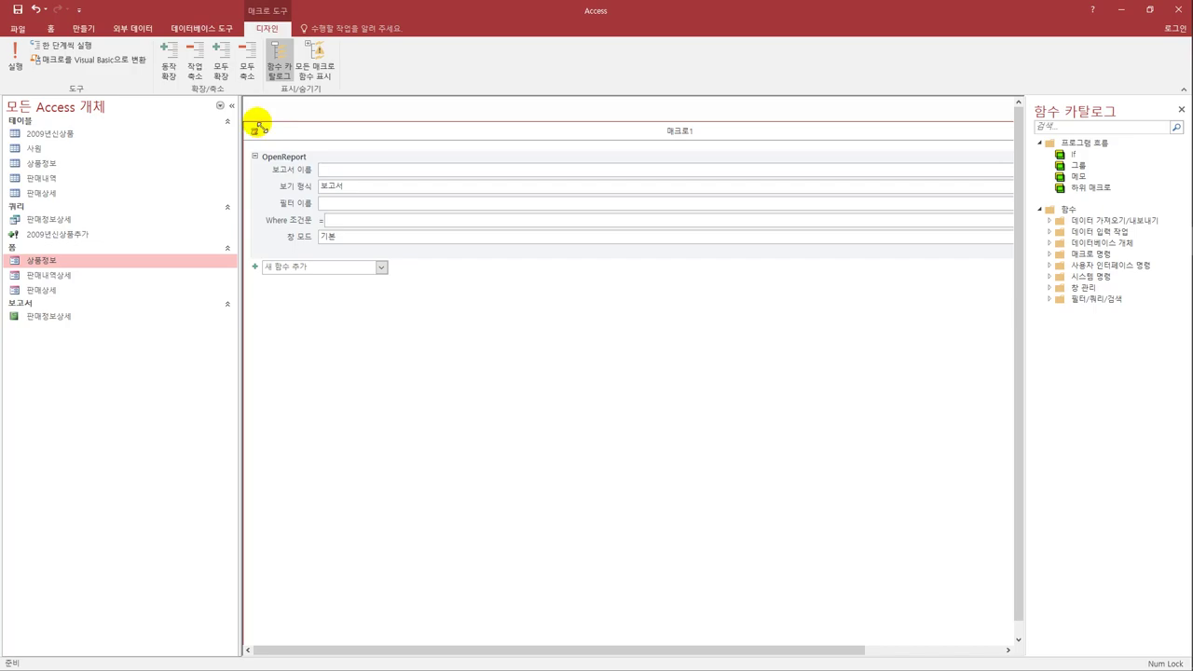
drag(299, 128, 384, 196)
- Set the OpenReport action's report name to 판매정보상세 and its view to 인쇄 미리 보기
click(997, 234)
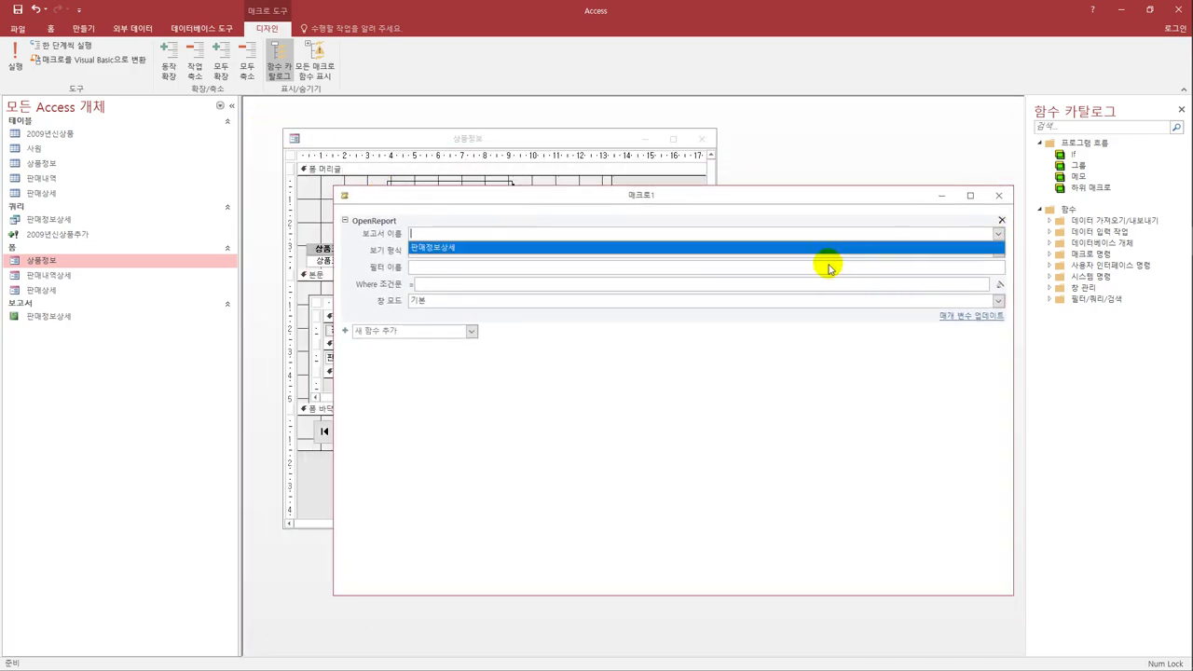
click(816, 248)
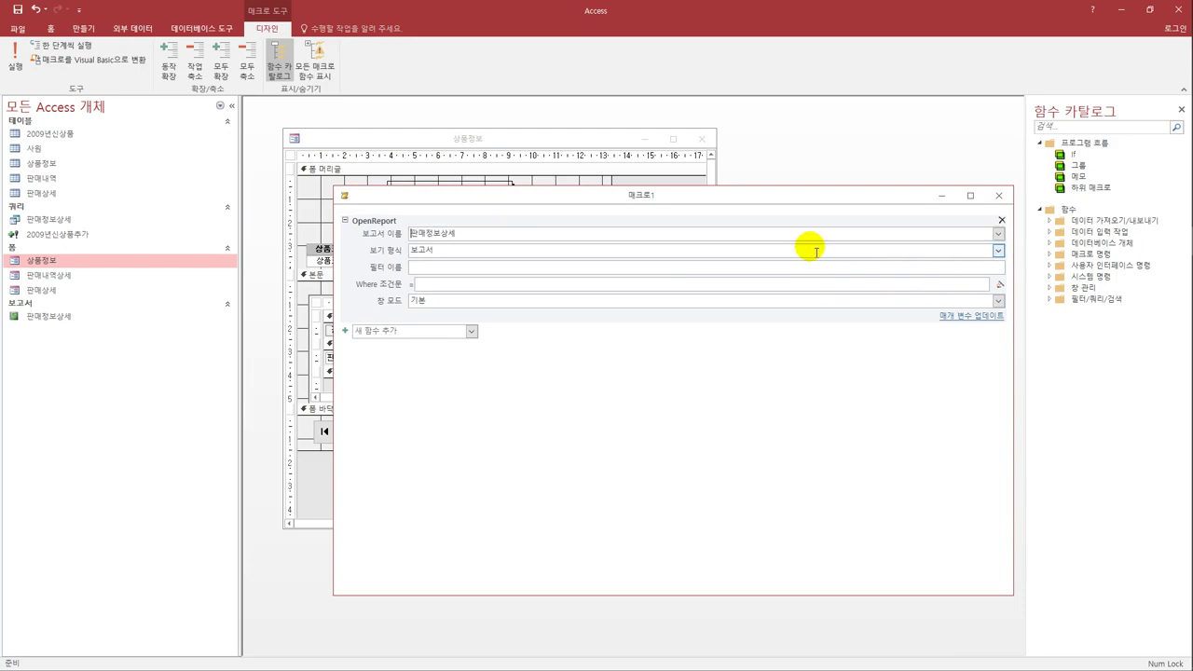
click(998, 250)
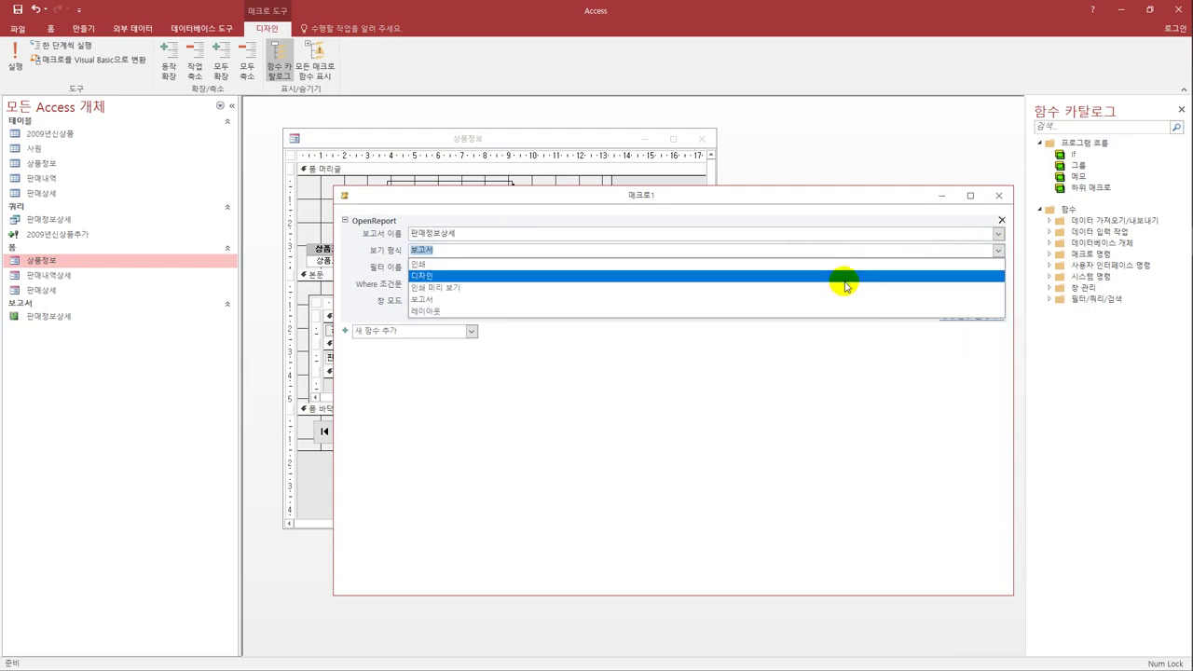
click(842, 289)
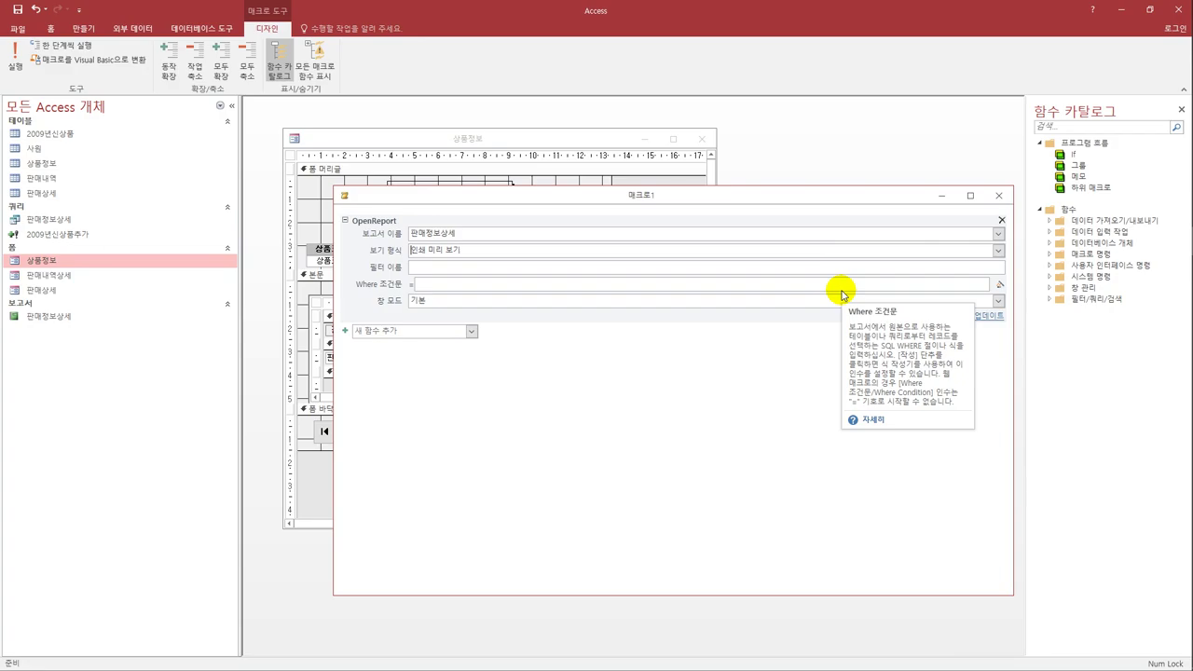
- Begin the Where condition in the expression builder with [상품코드]= and expand the database's Forms down to 모든 폼
click(999, 286)
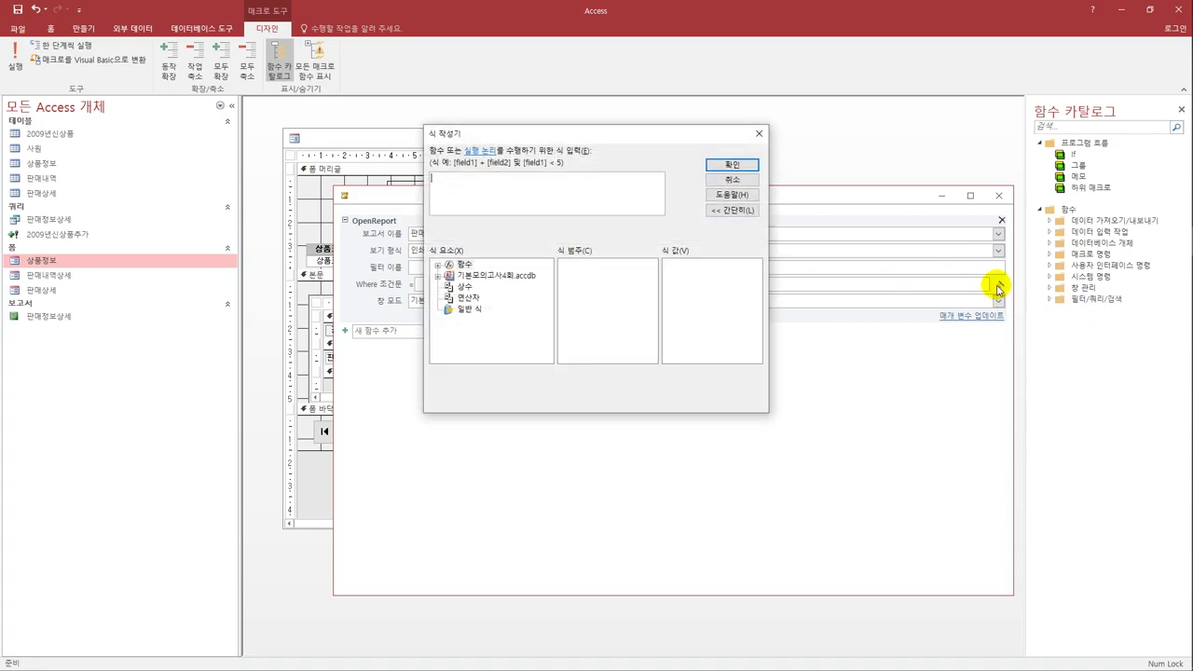
text([상품코드]=)
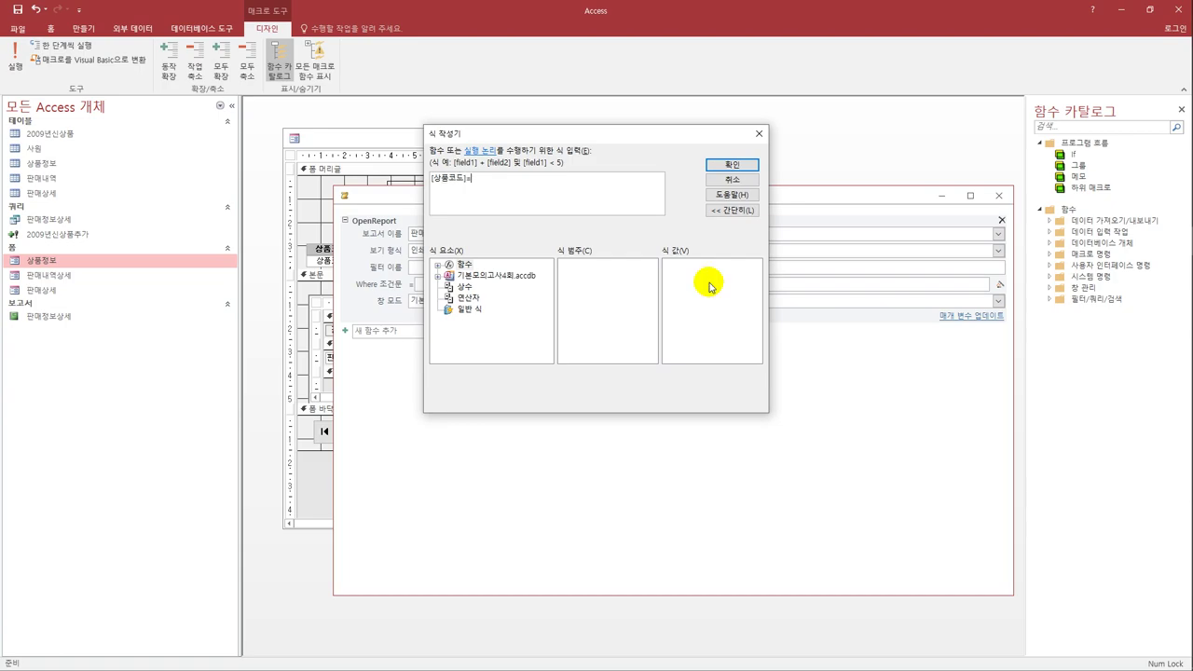
double_click(518, 276)
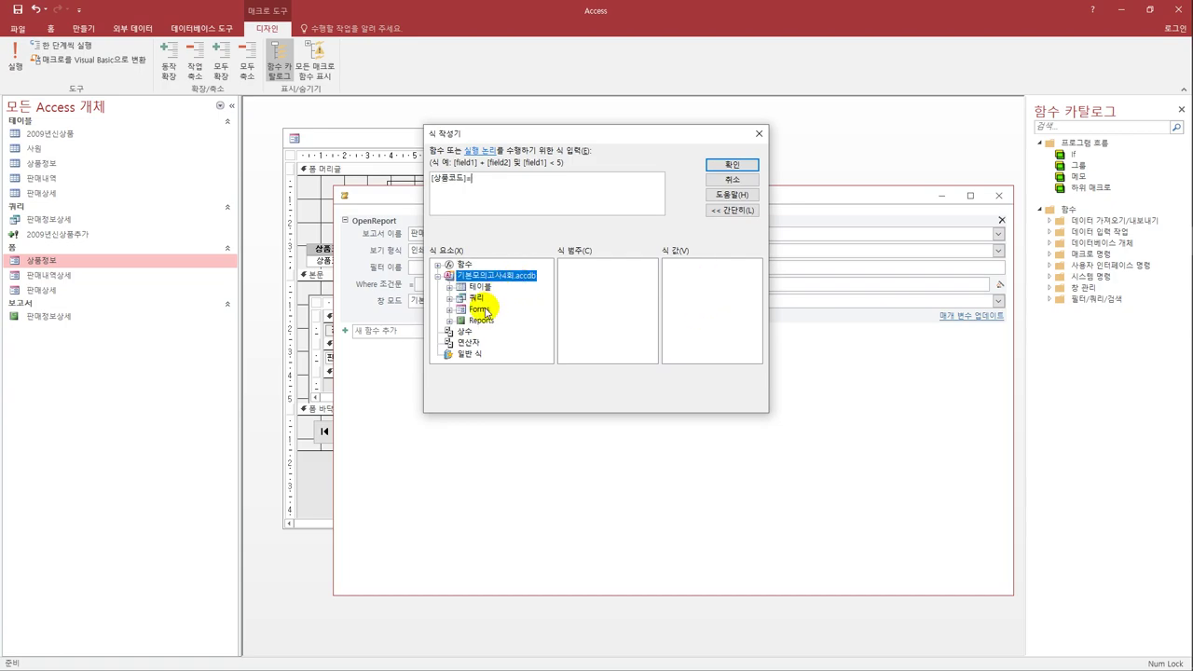
double_click(481, 309)
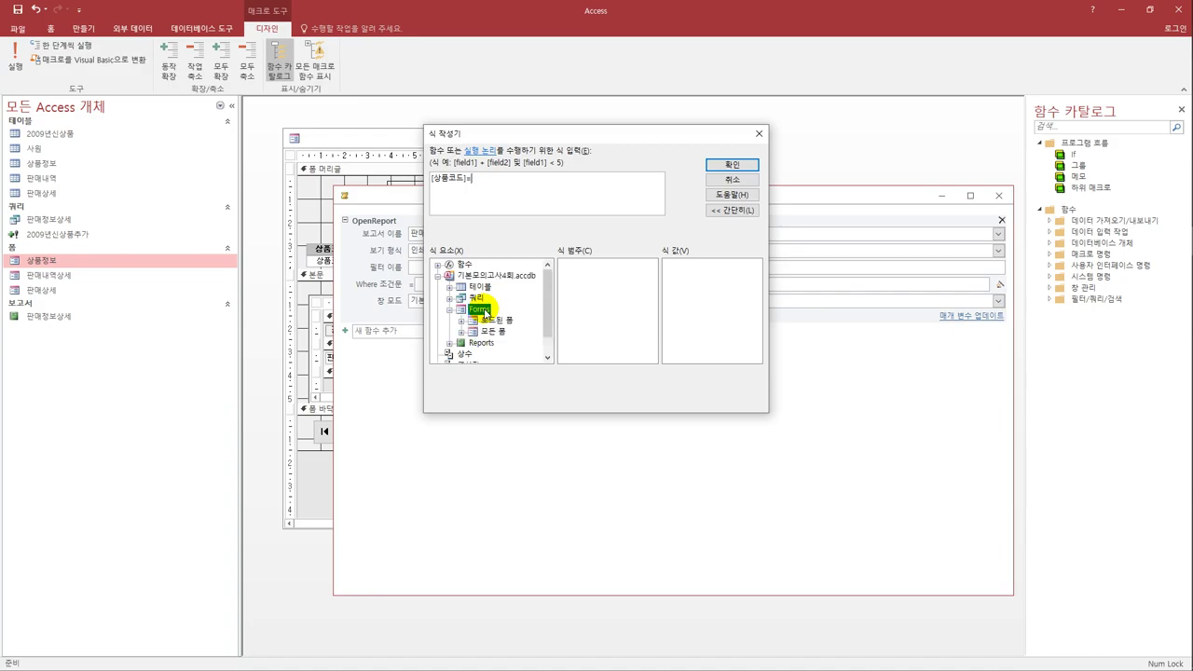
double_click(494, 332)
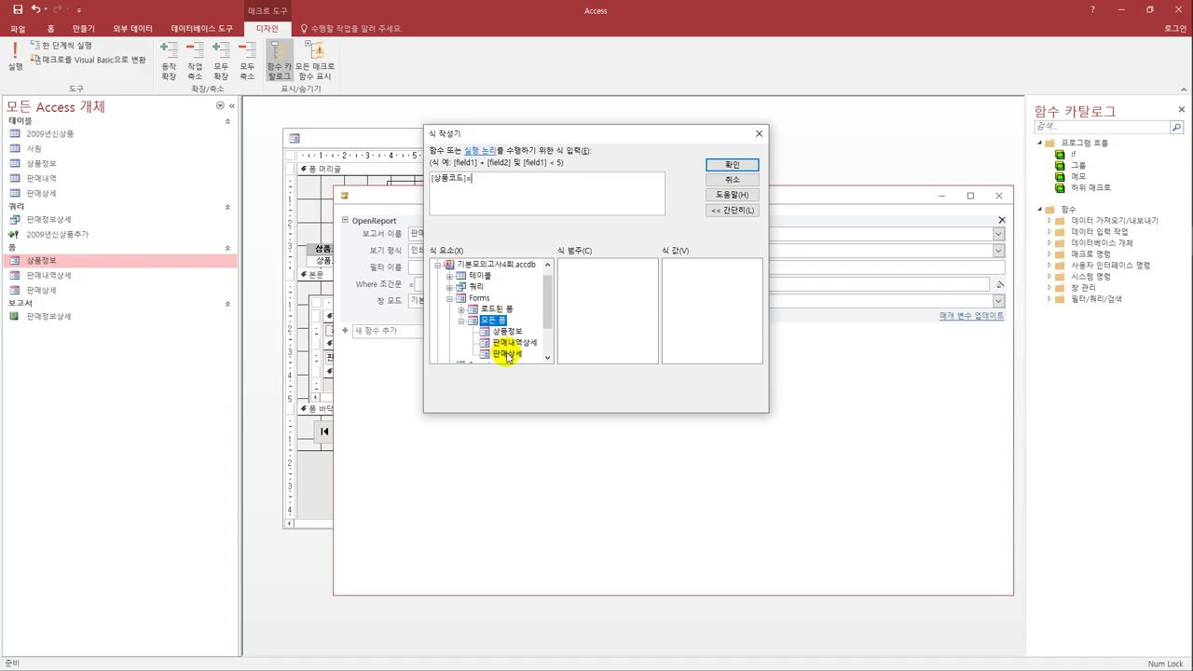
- Examine the control lists of the 판매내역상세 and 상품정보 forms for the product code control
click(525, 344)
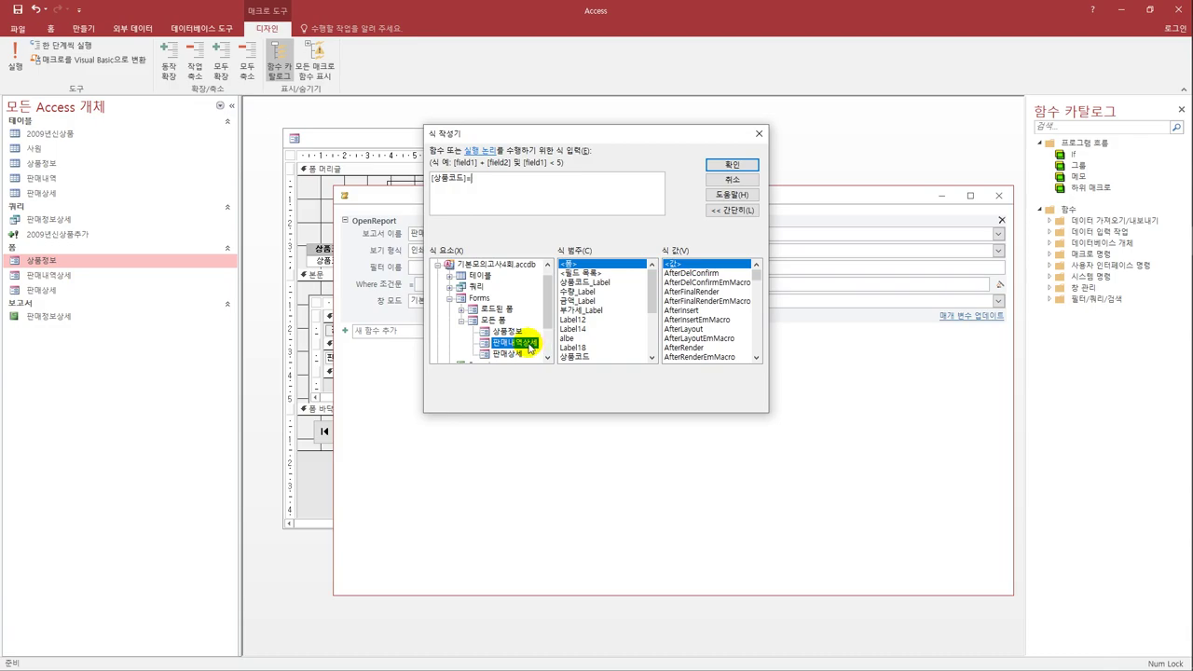
mouse_move(656, 295)
mouse_down()
mouse_move(650, 333)
mouse_move(650, 313)
mouse_up()
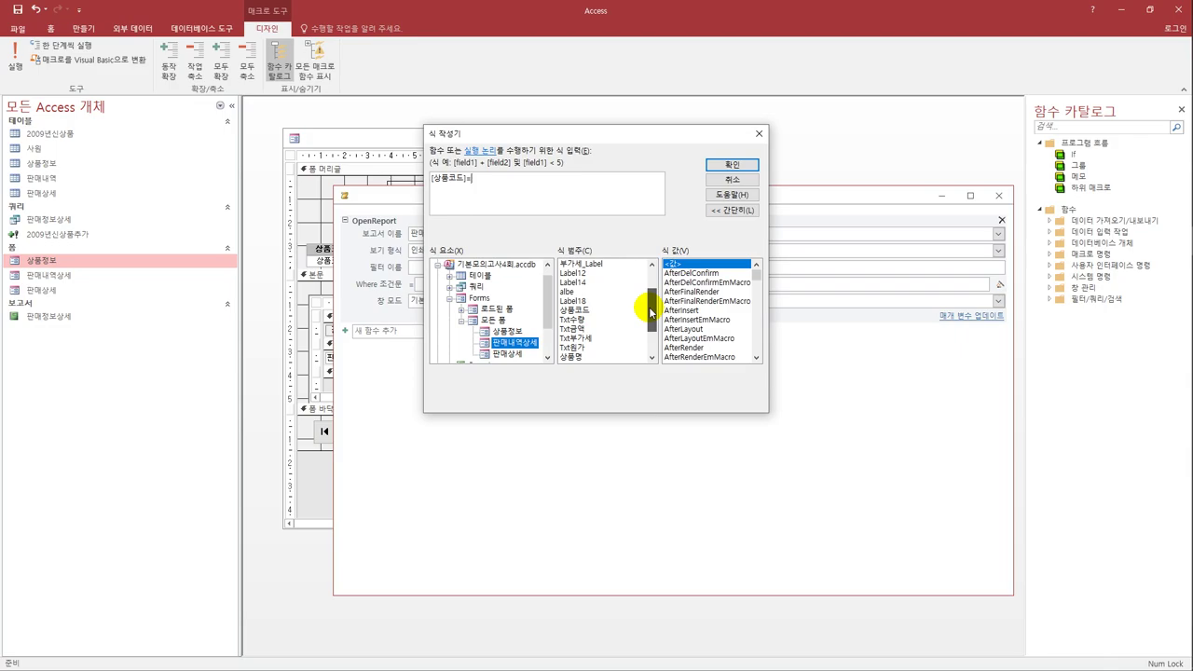
drag(650, 313, 650, 313)
click(520, 334)
mouse_move(652, 287)
mouse_down()
mouse_move(653, 351)
mouse_move(653, 291)
mouse_up()
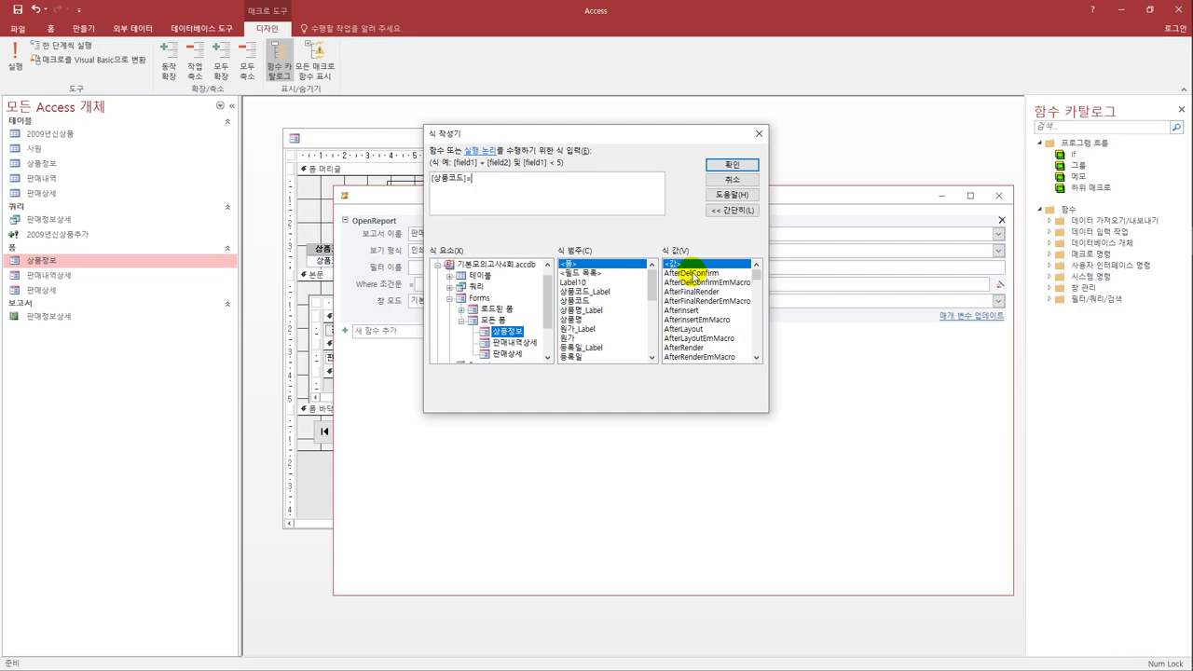
click(524, 341)
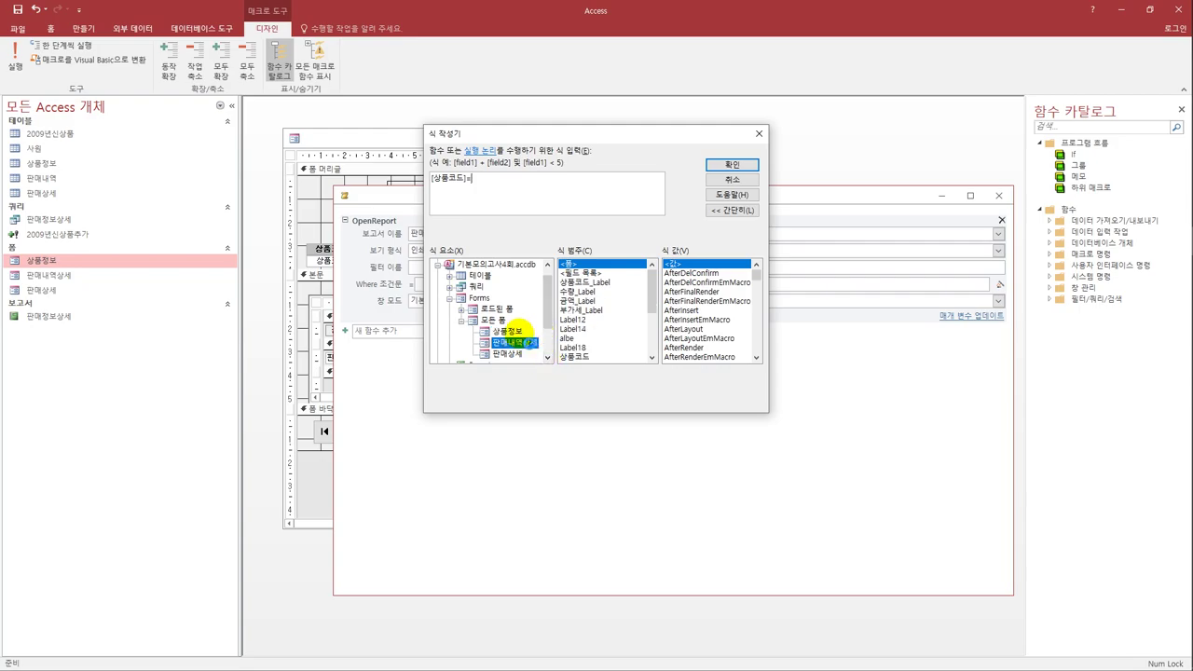
click(516, 333)
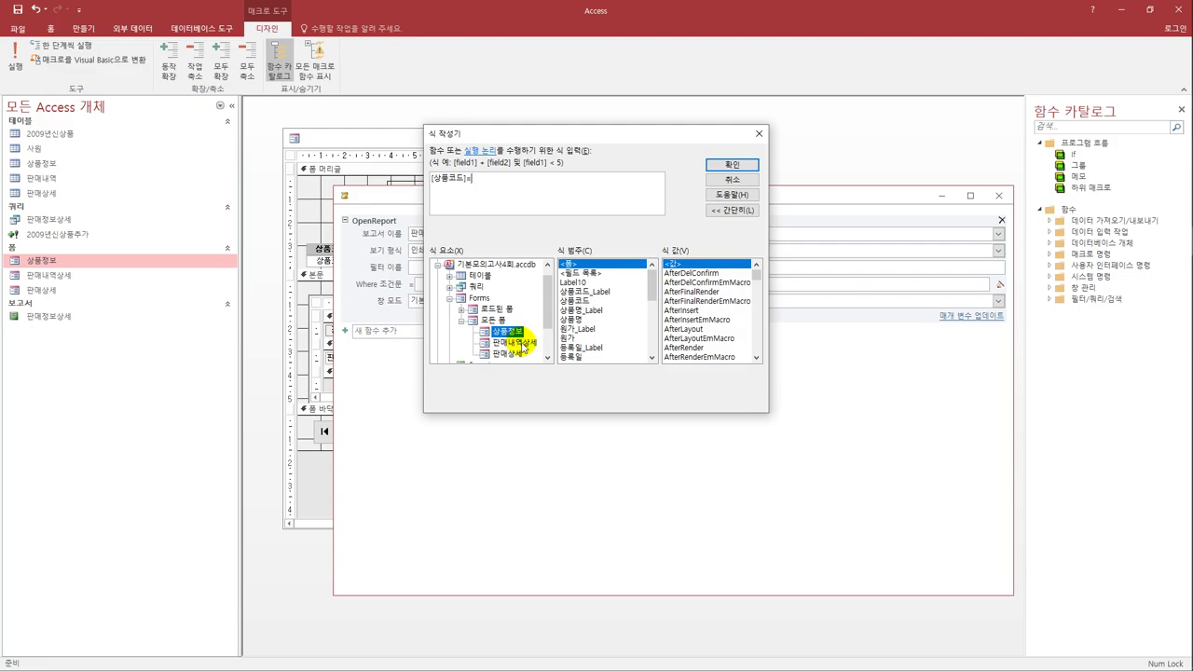
click(518, 343)
drag(655, 294, 656, 323)
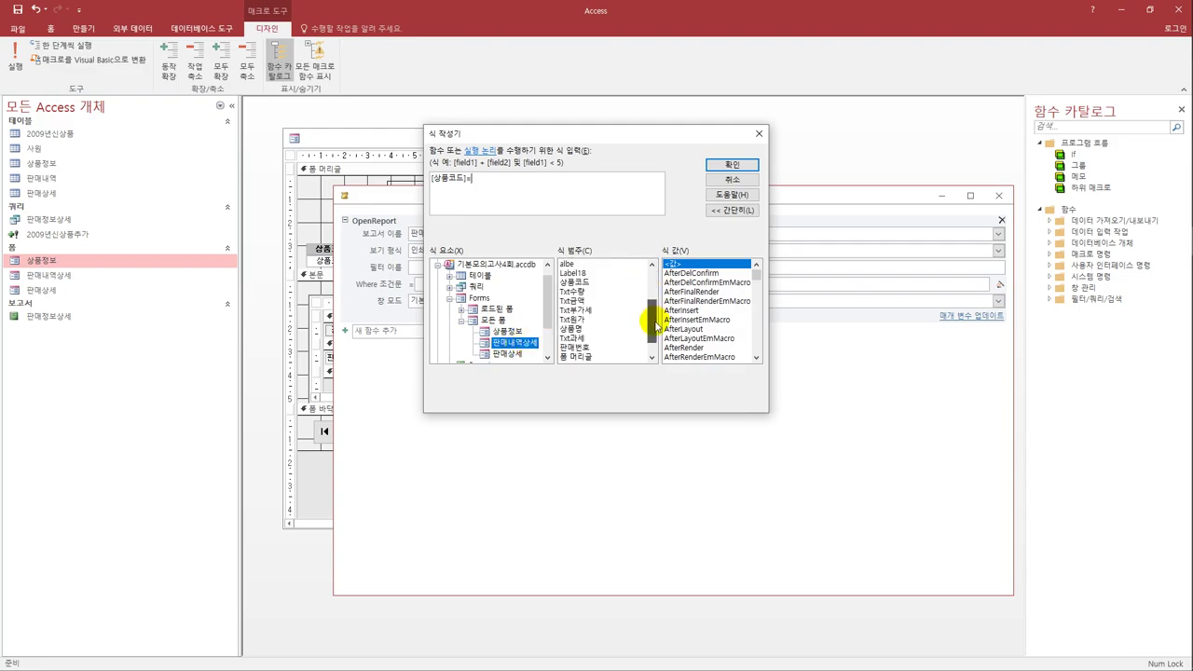
drag(656, 323, 656, 310)
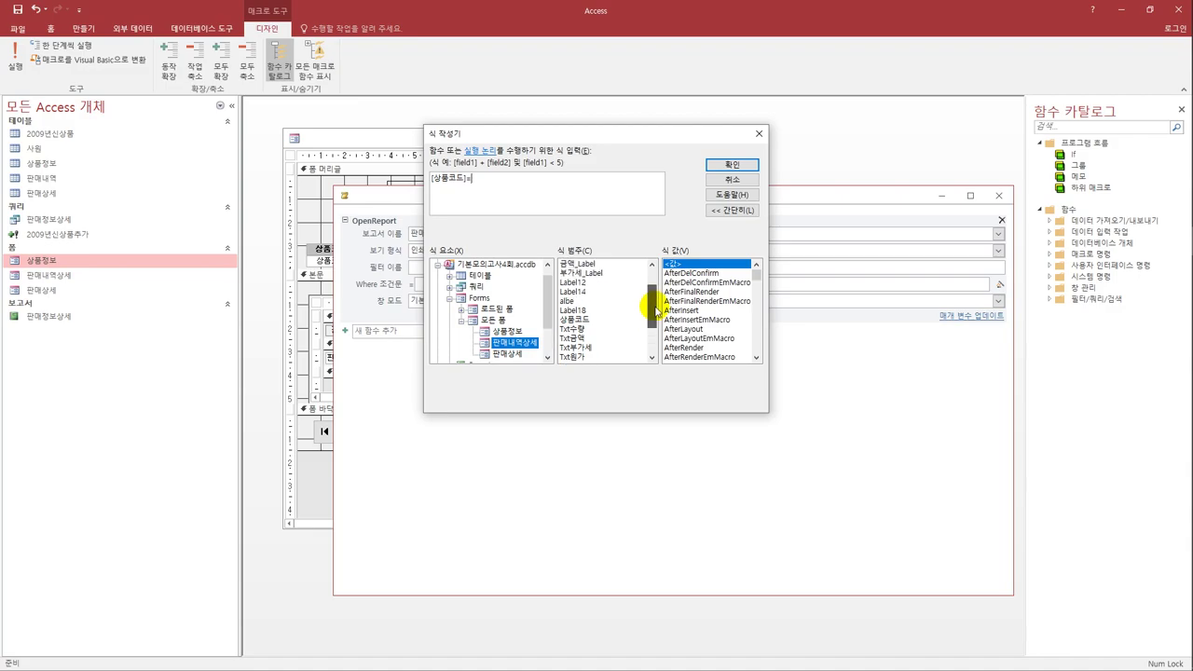
- Complete the Where condition with the 상품정보 form's Txt상품코드 control as [상품코드]= Forms![상품정보]![Txt상품코드]
click(512, 332)
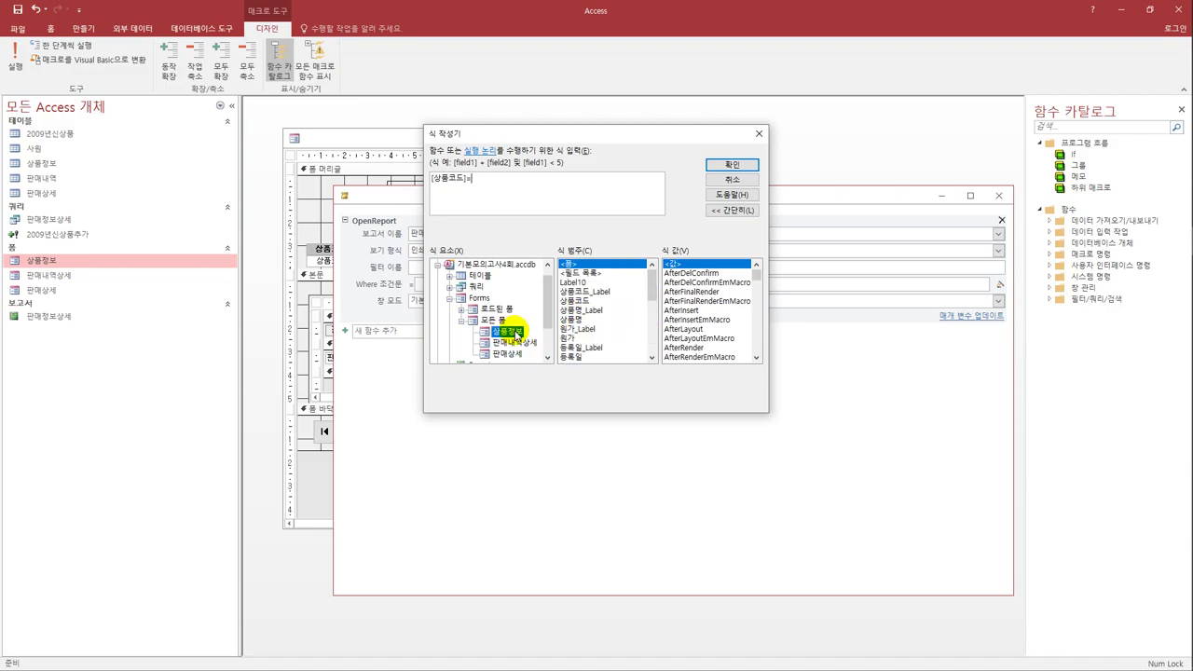
scroll(515, 334, down, 3)
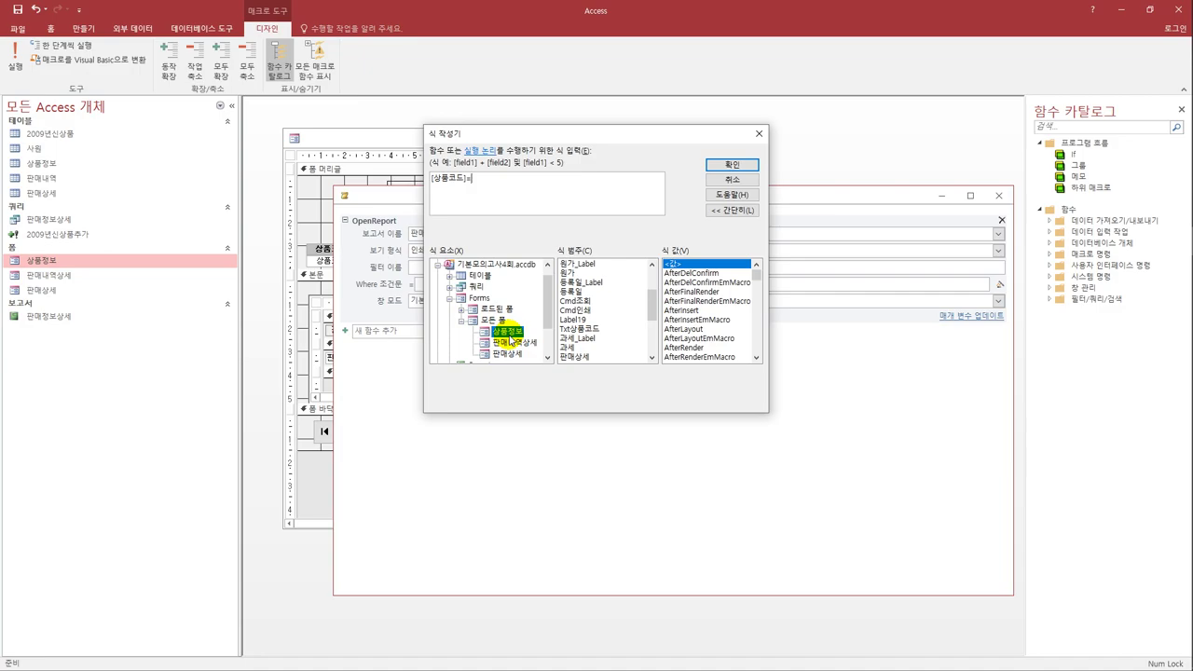
click(577, 331)
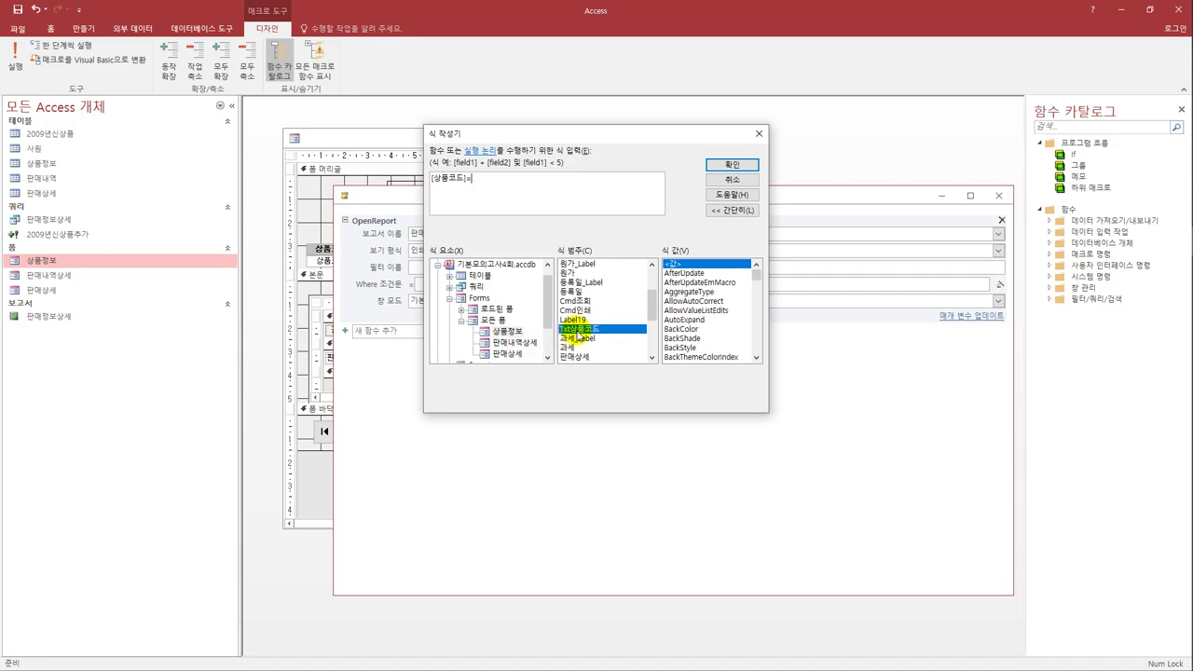
double_click(578, 331)
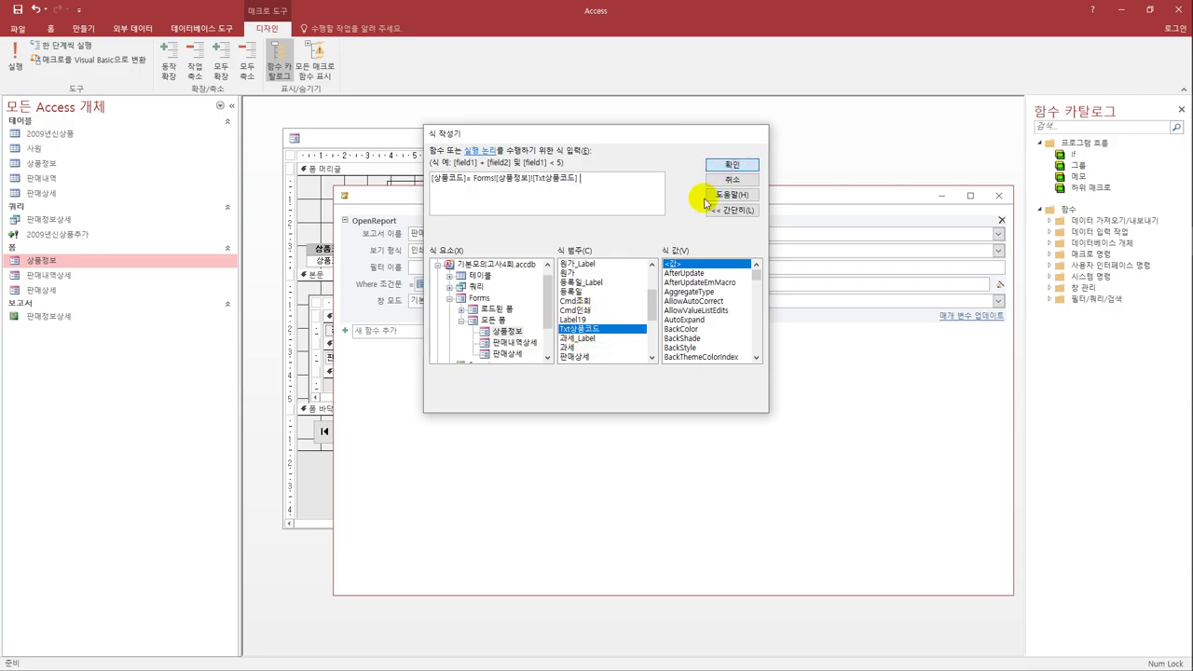
click(719, 164)
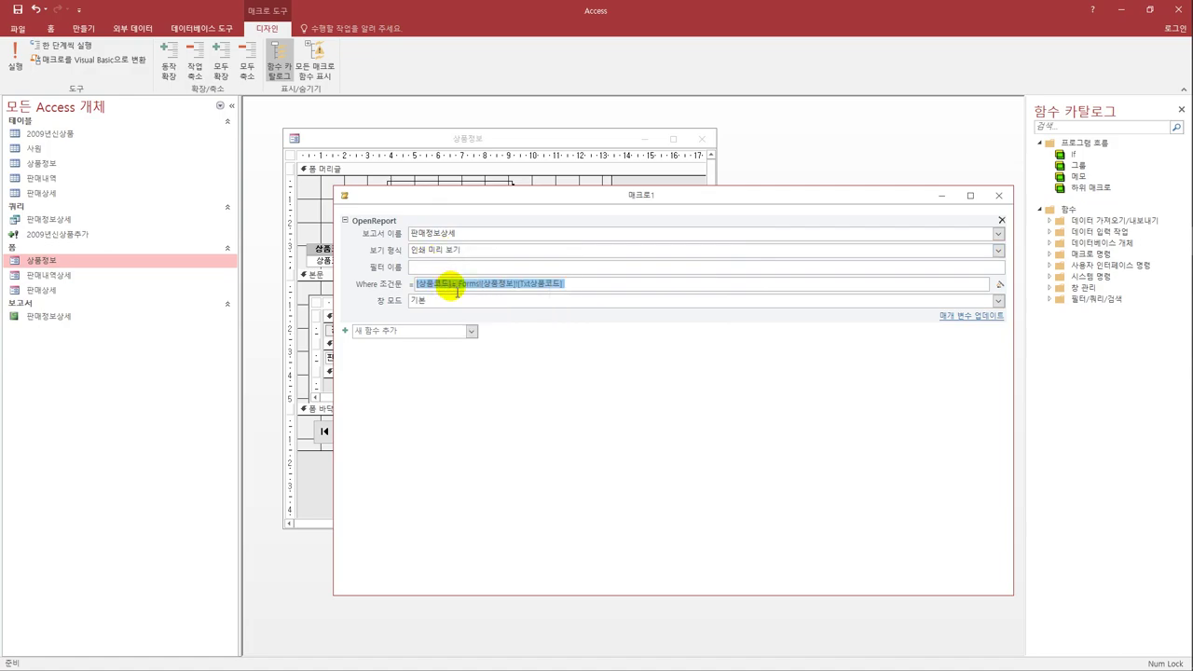
click(453, 283)
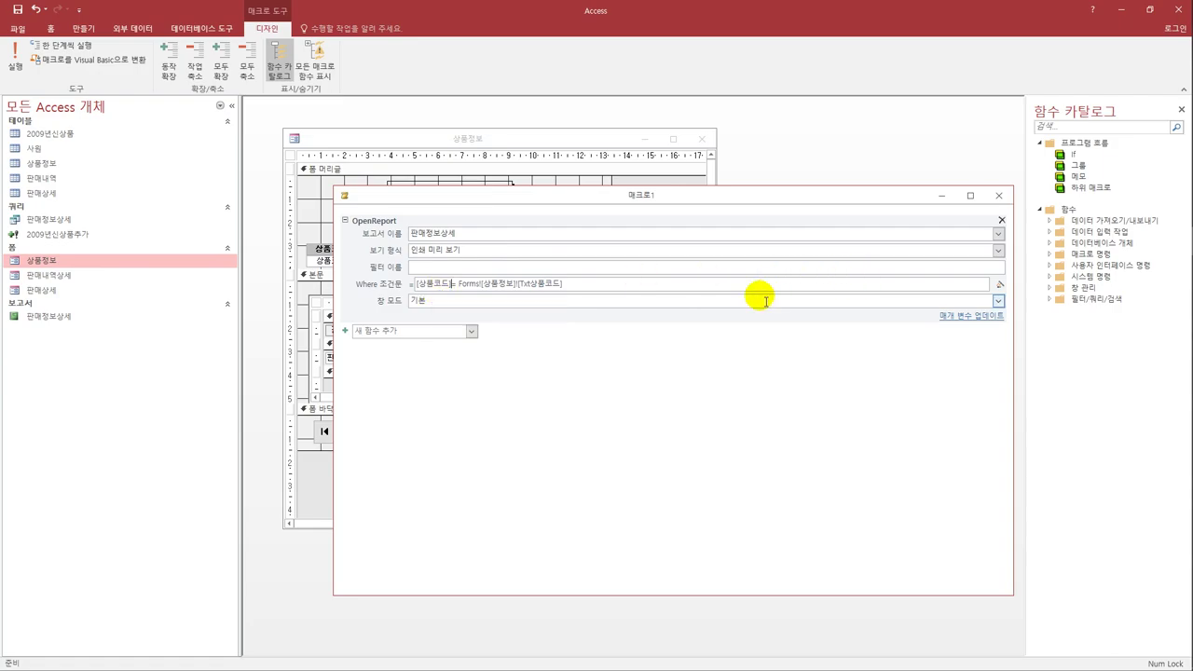
- Save the macro as M인쇄 and close its window
click(17, 8)
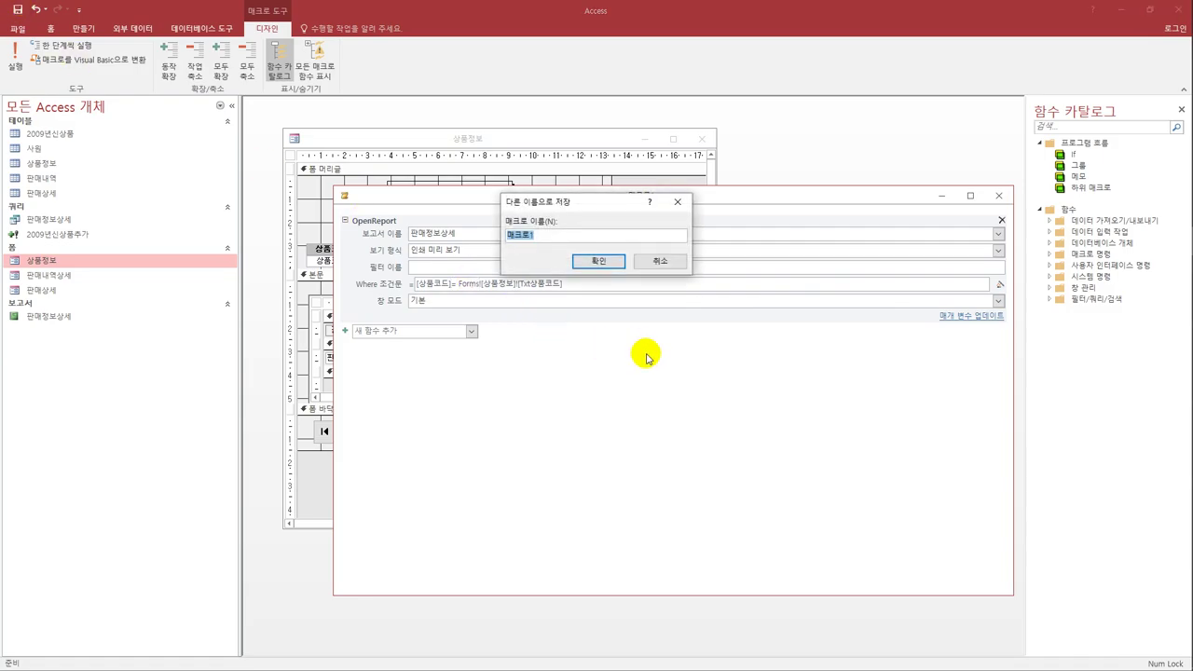
text(M인쇄)
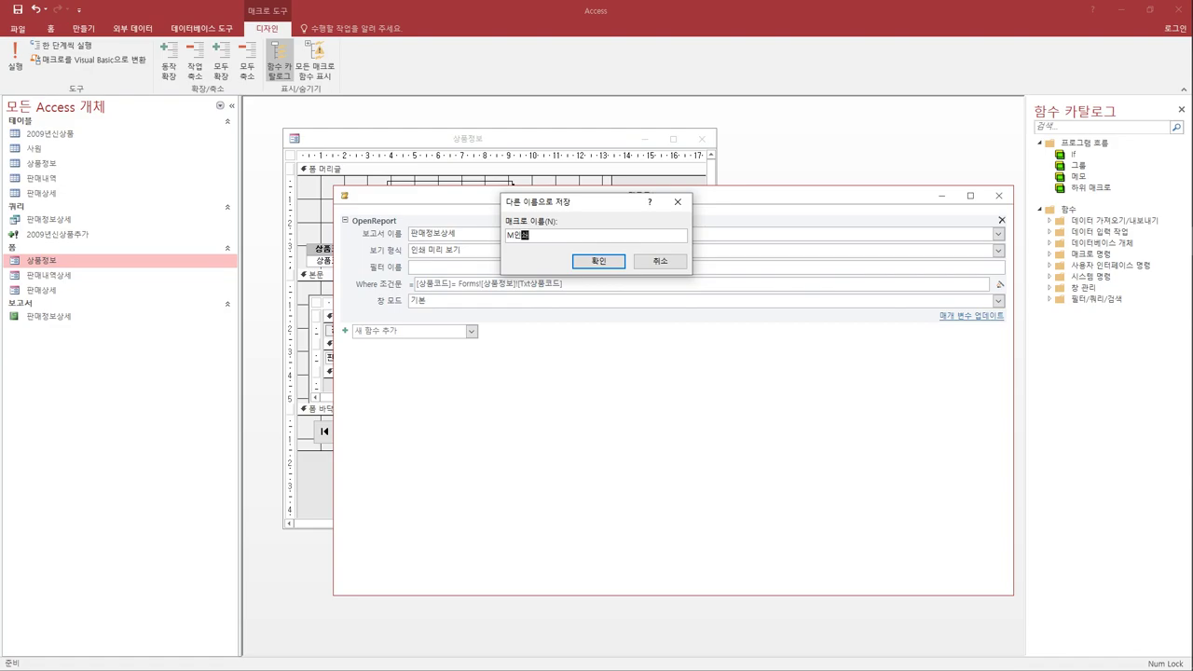
click(600, 262)
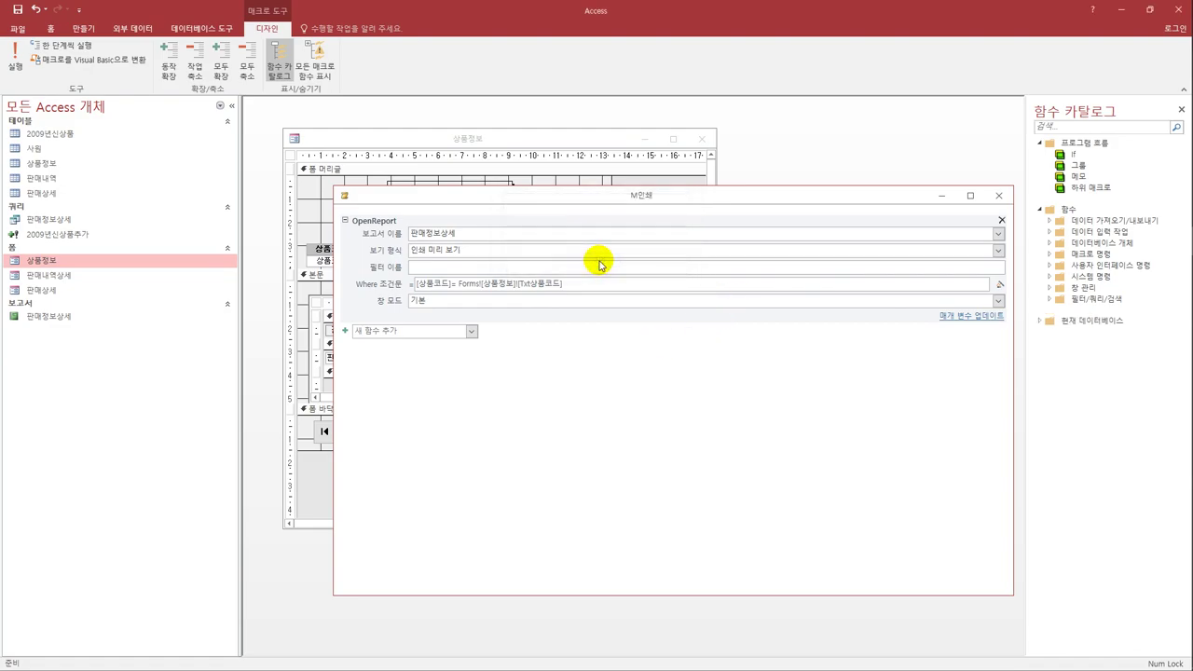
click(998, 195)
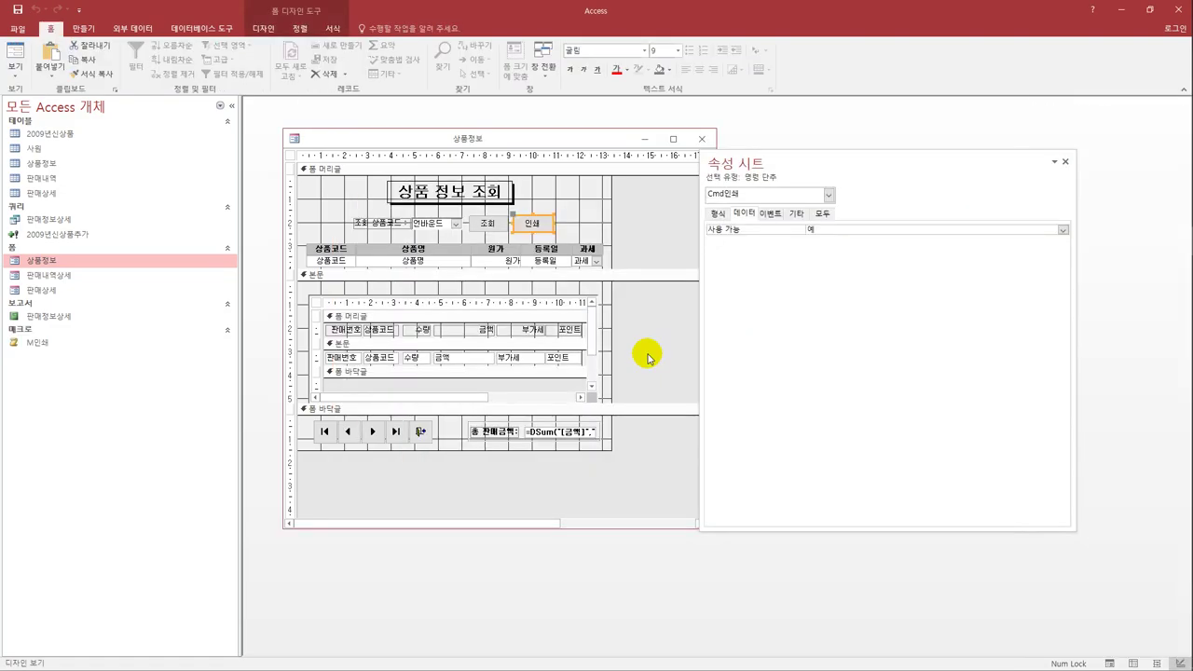
- Assign the M인쇄 macro to the On Click event of the Cmd인쇄 button
click(774, 220)
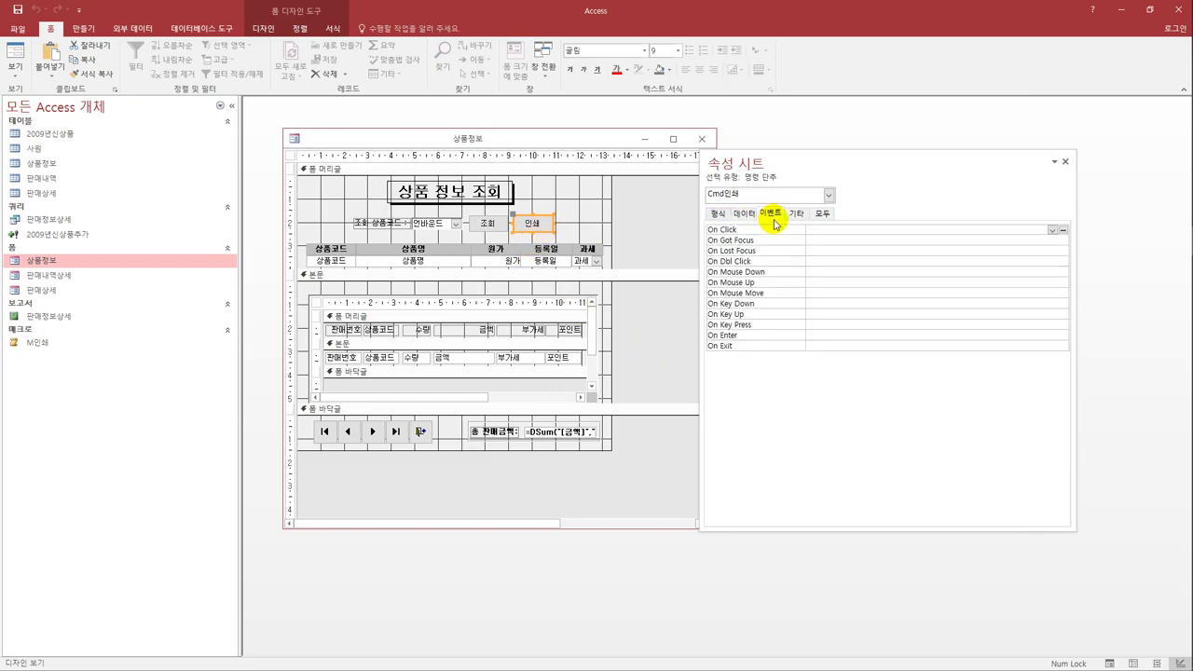
click(842, 231)
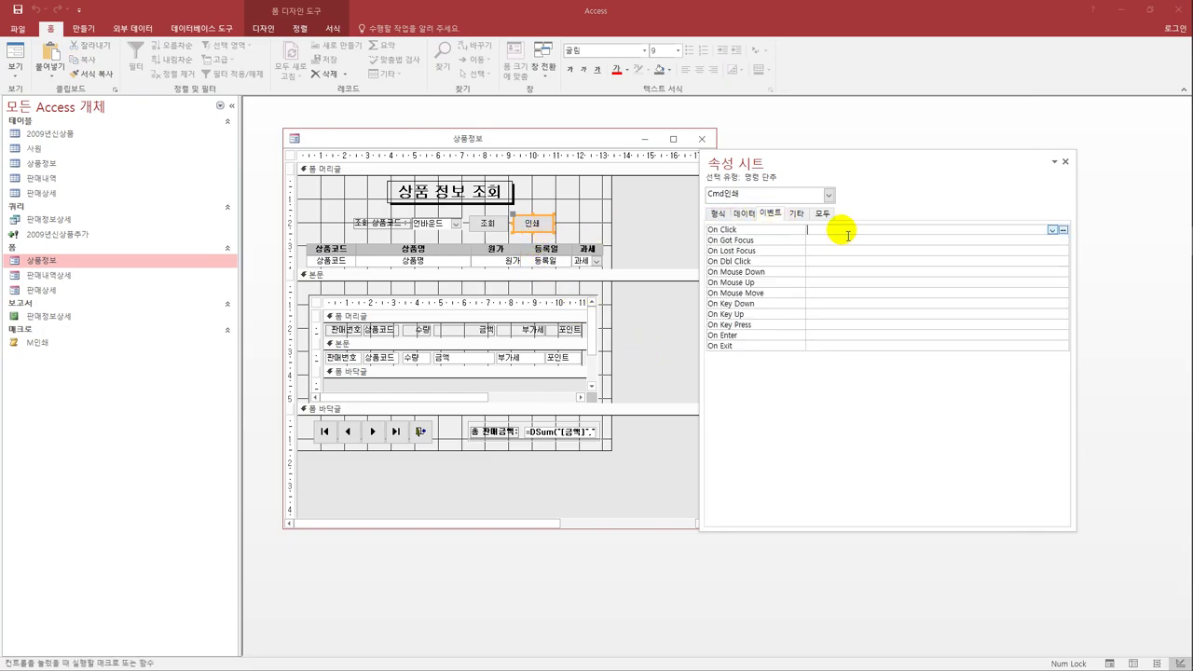
click(1053, 230)
click(1040, 241)
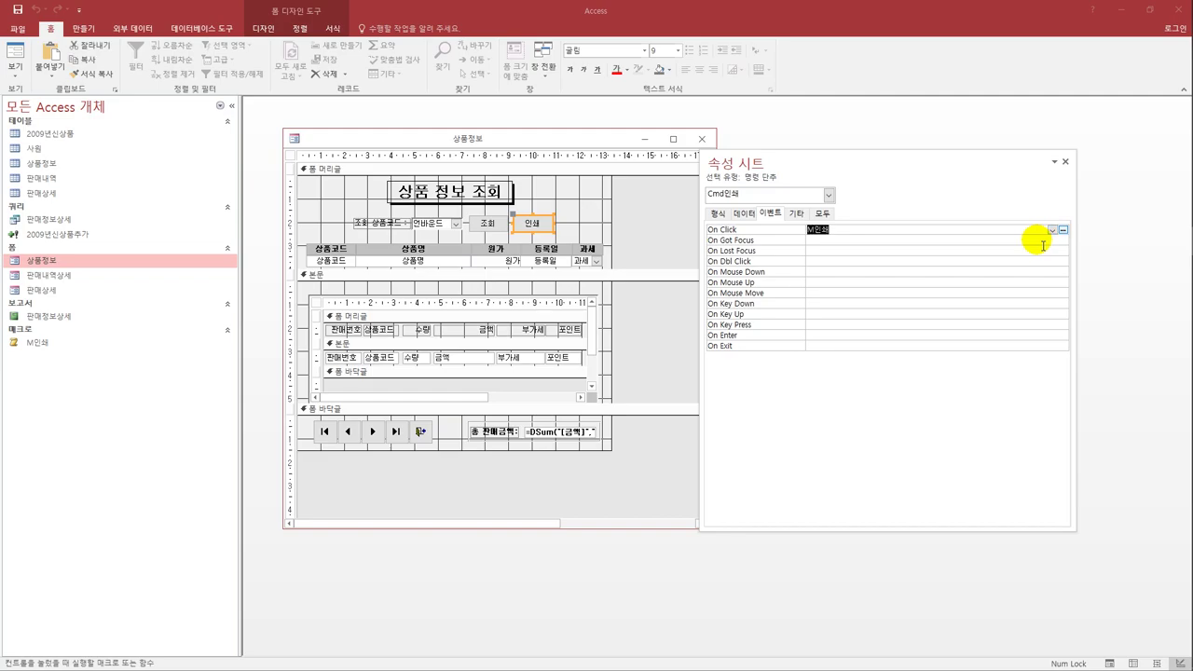
- Show the 상품정보 form in form view and examine its product code lookup list and product code field
click(15, 54)
click(442, 196)
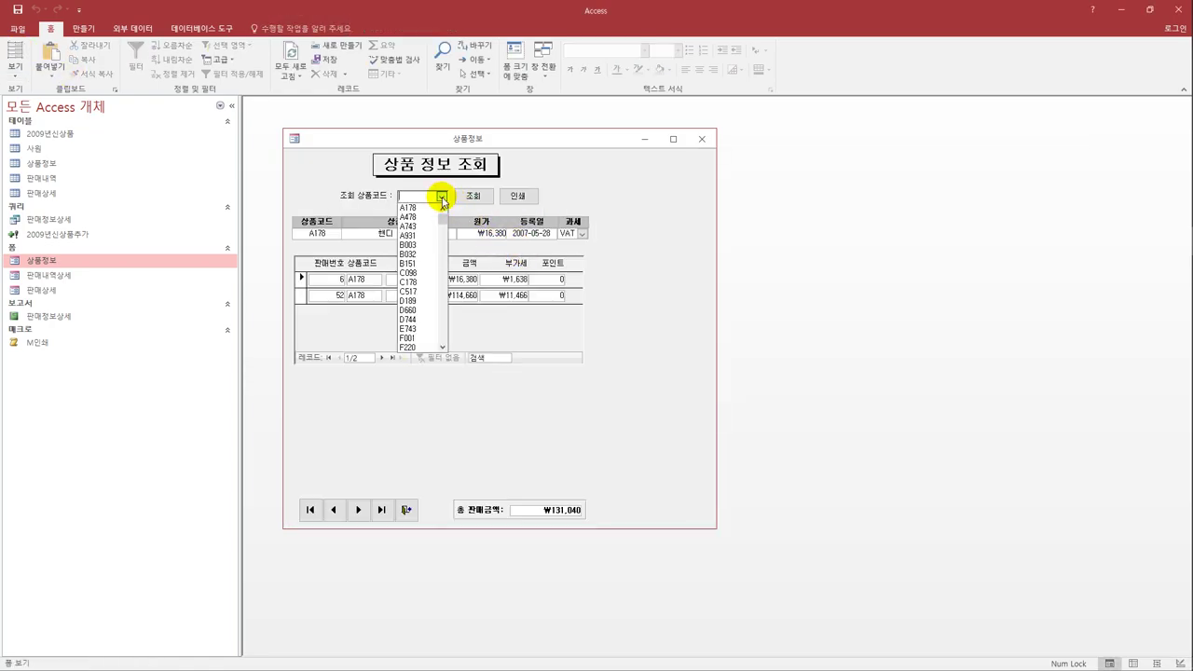
click(575, 198)
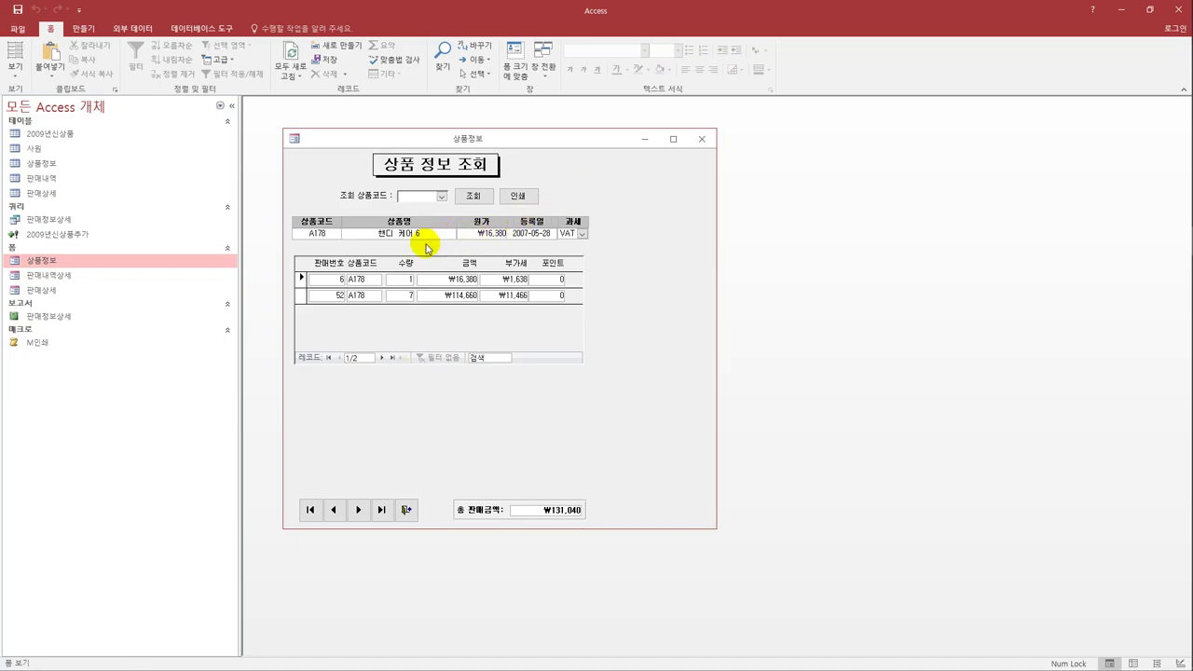
click(318, 240)
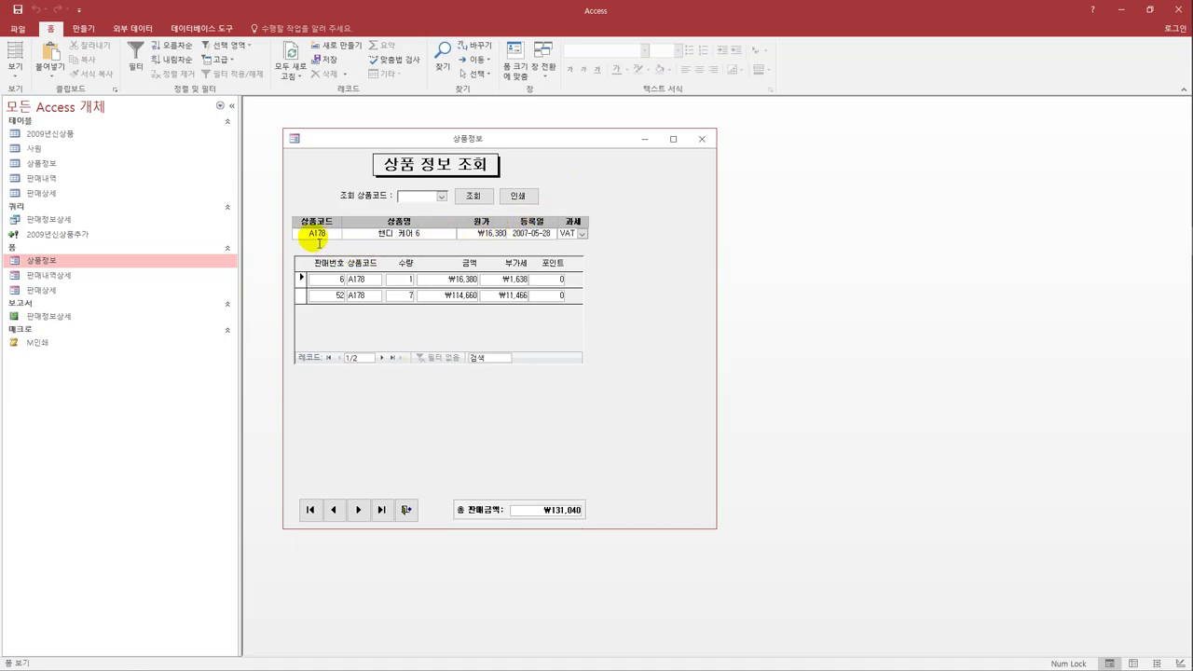
- Return the form to design view and examine the names of its three product code controls in the header and subform
click(14, 72)
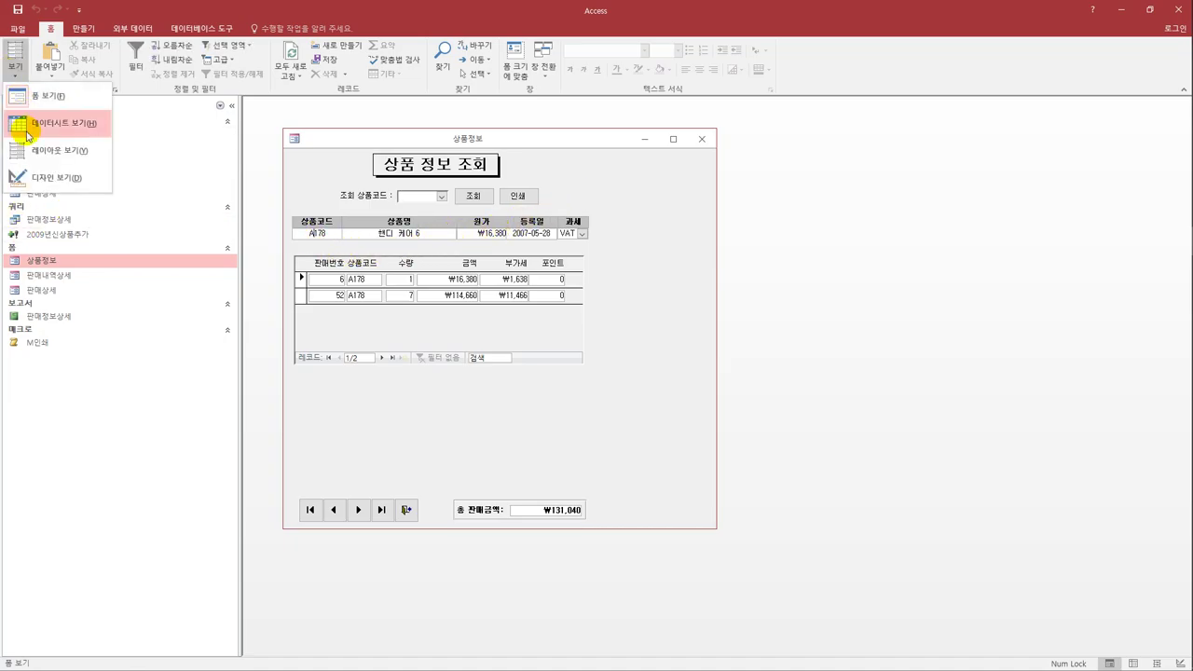
click(35, 179)
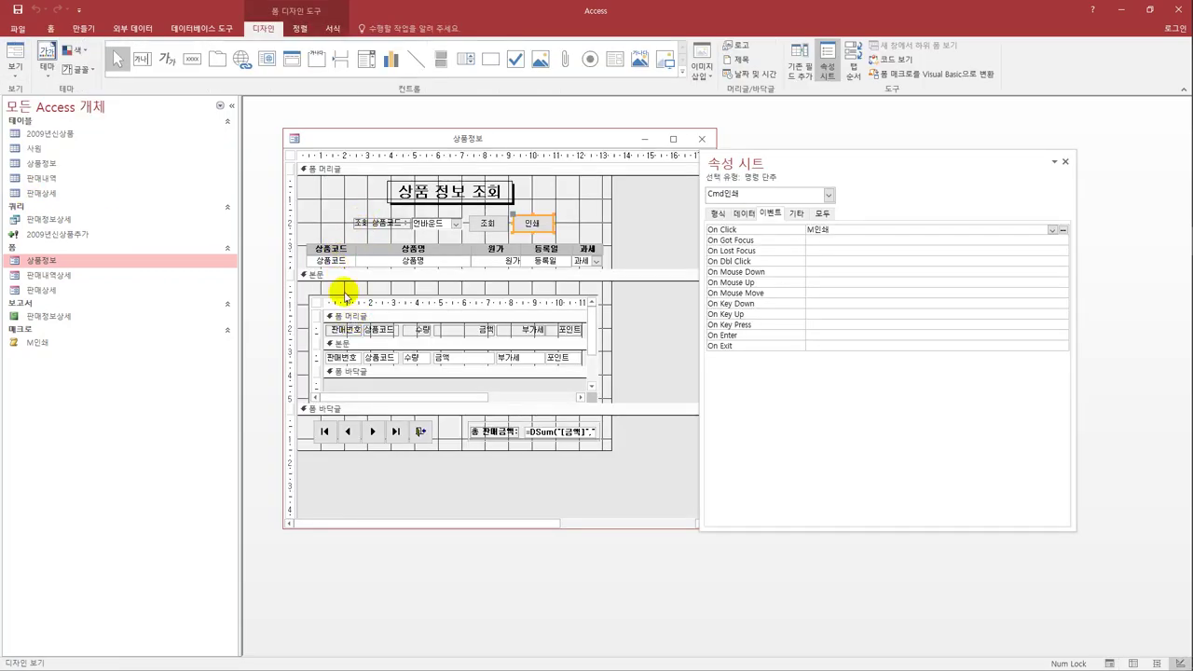
click(341, 265)
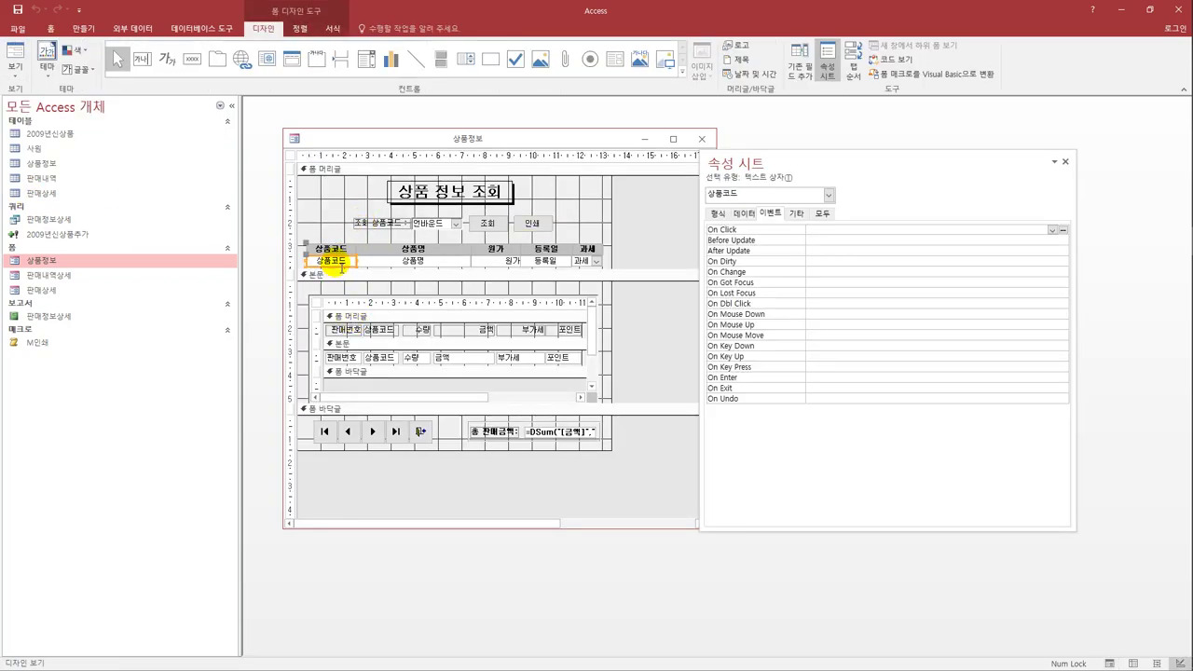
click(379, 338)
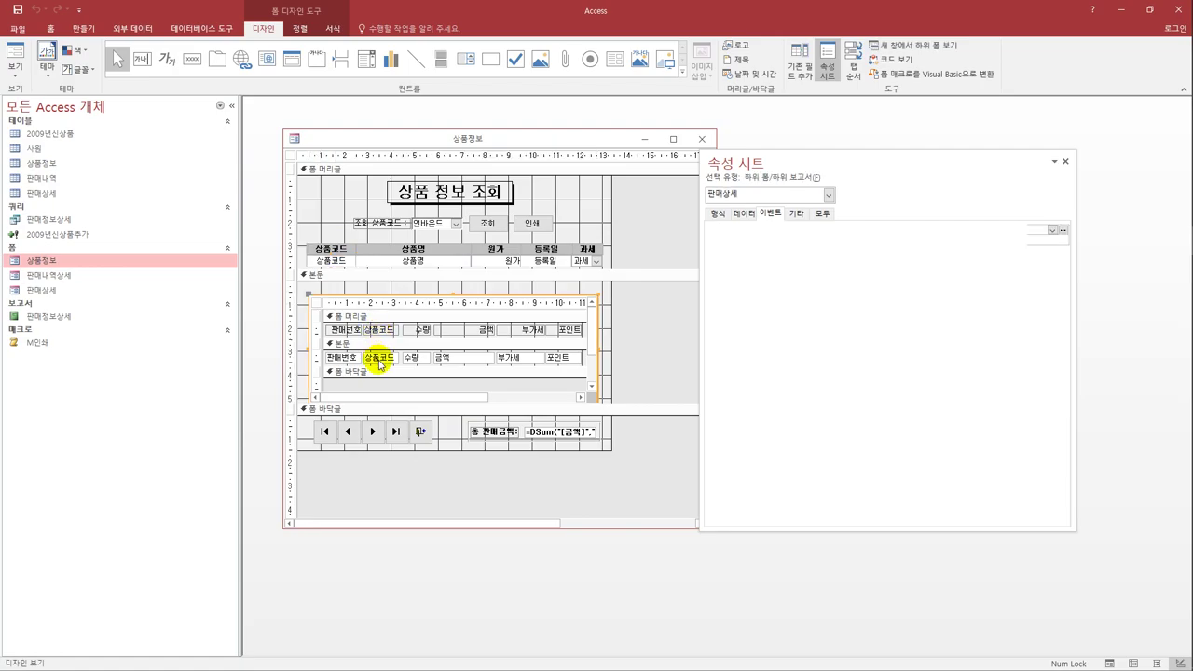
click(380, 361)
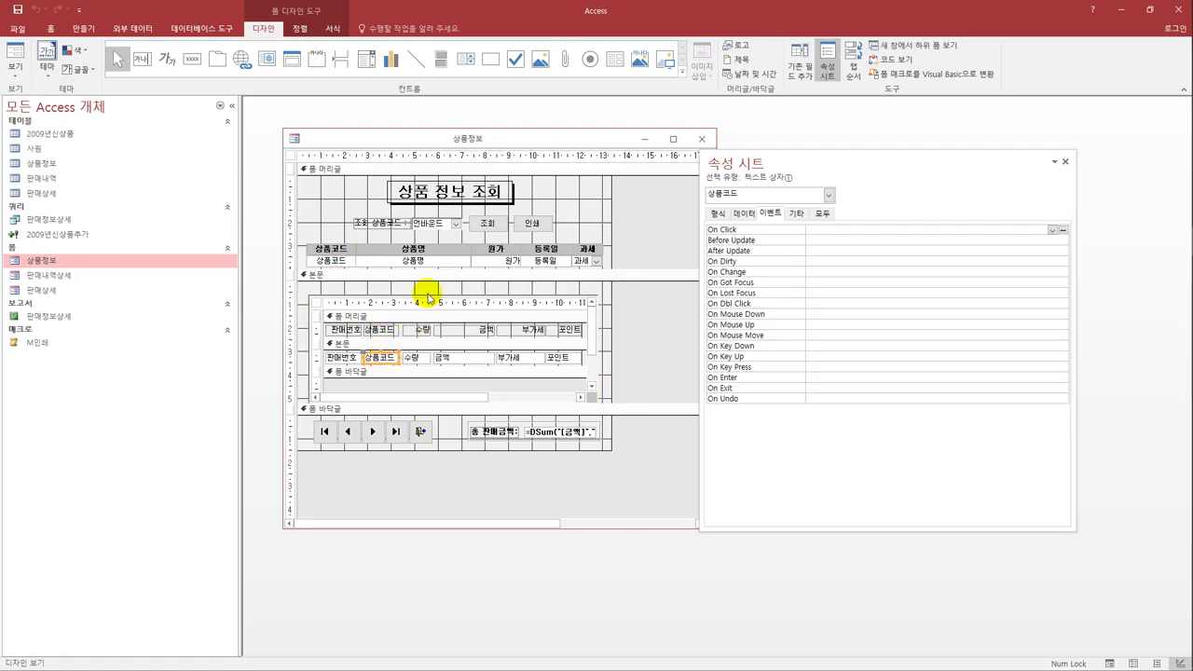
click(435, 226)
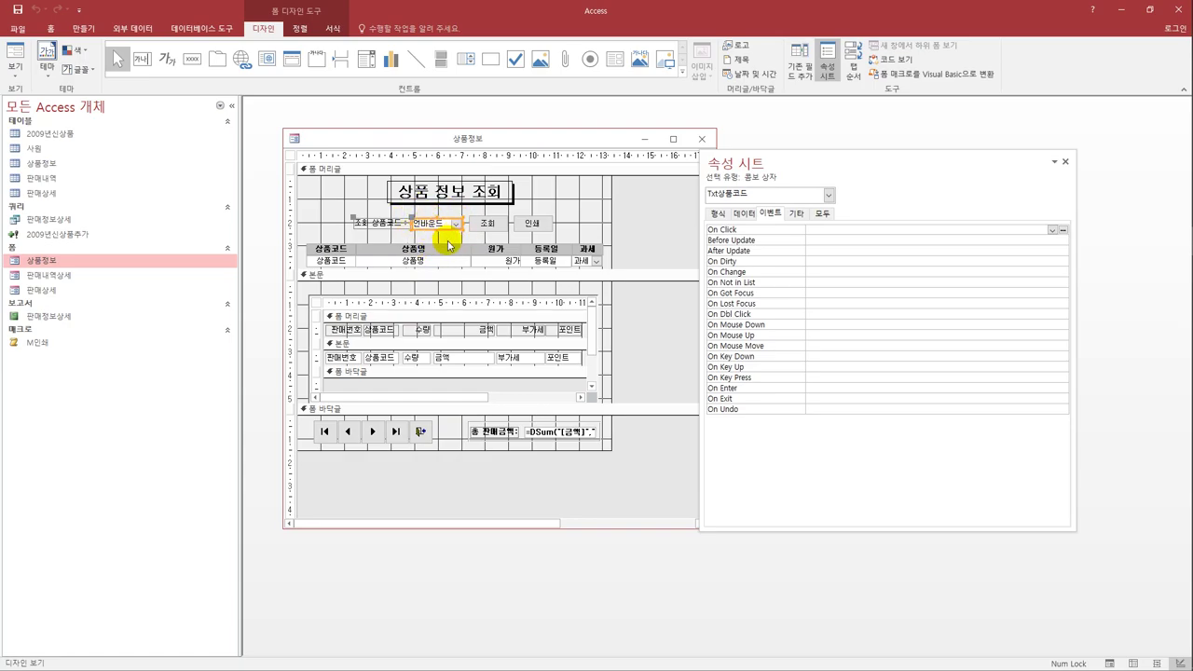
- Test the form's 인쇄 button in form view with product code A743, then close the report preview and the form
click(15, 71)
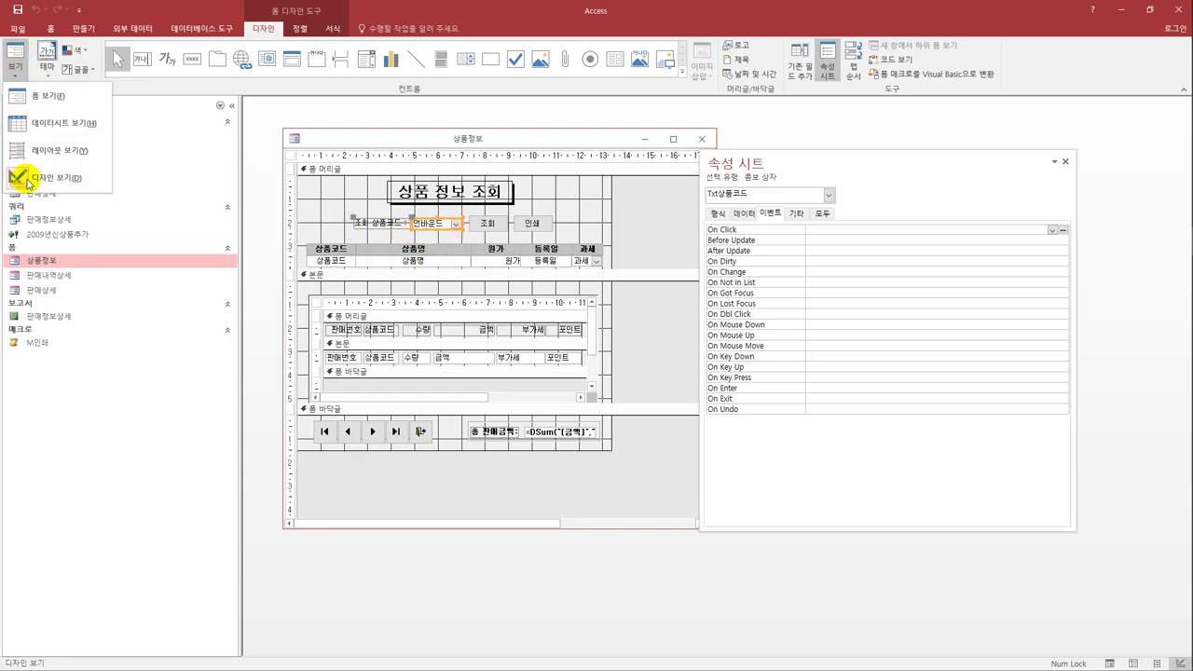
click(18, 51)
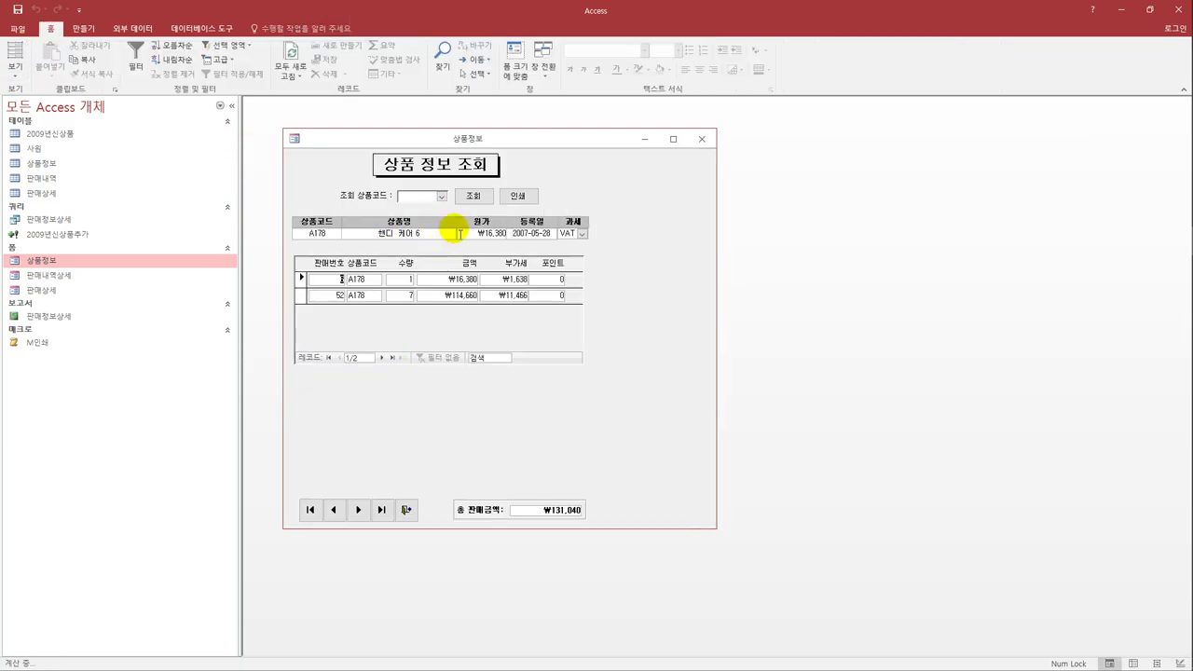
click(442, 195)
click(429, 225)
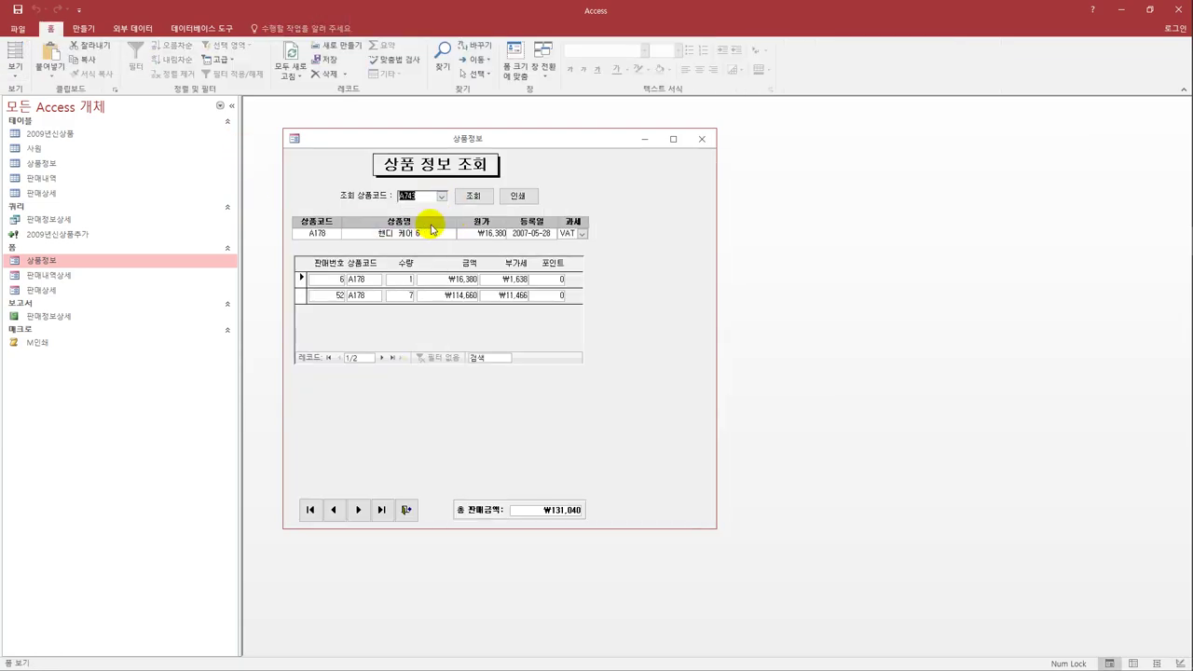
click(517, 196)
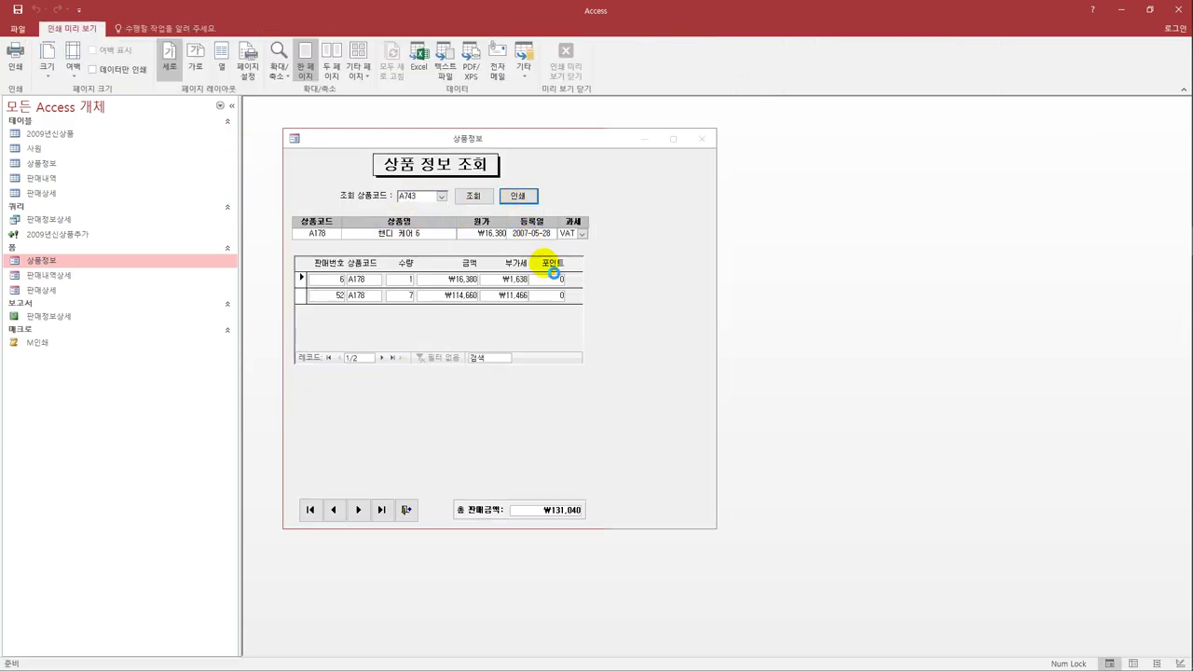
drag(461, 120, 657, 162)
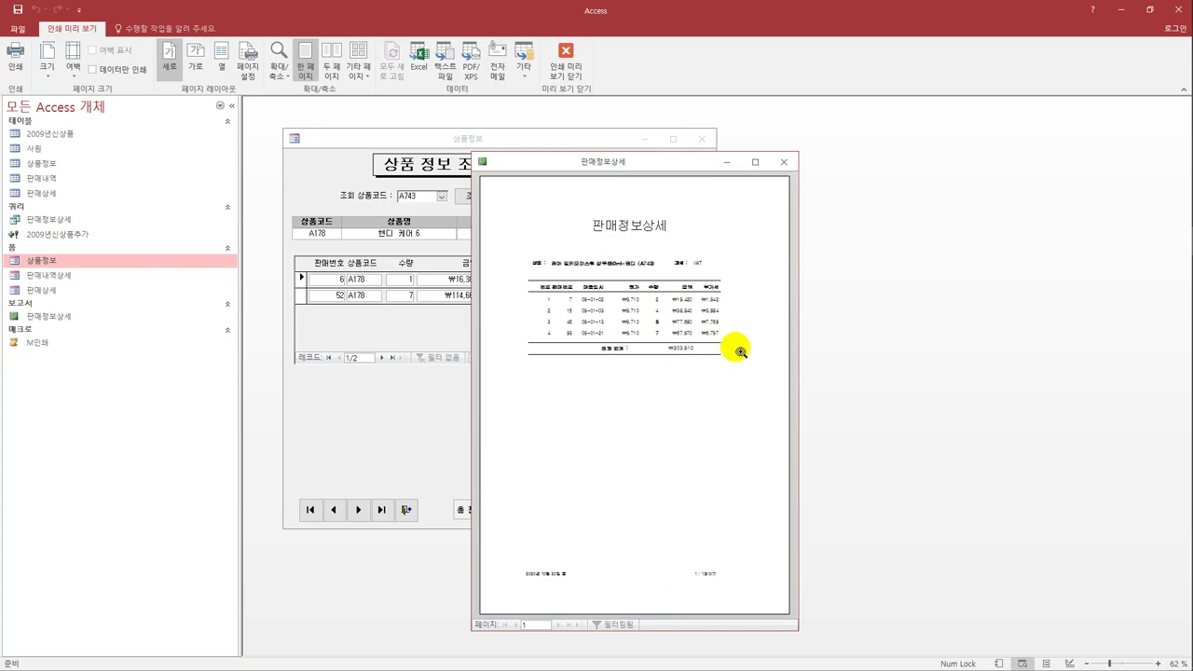
click(784, 163)
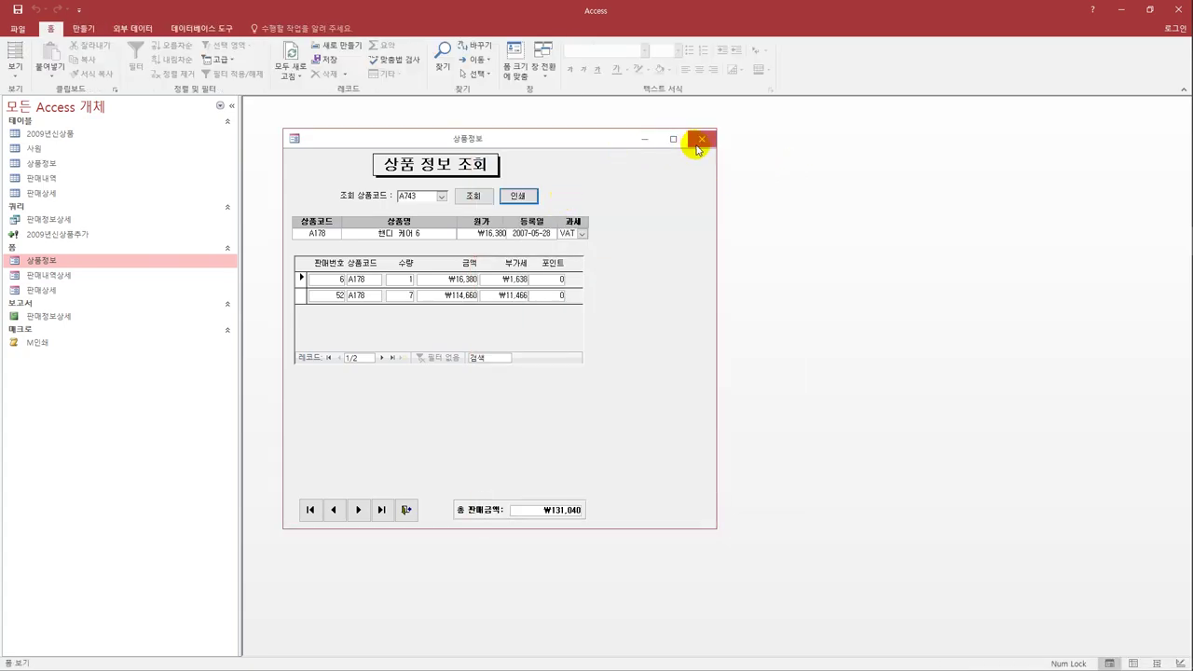
click(703, 140)
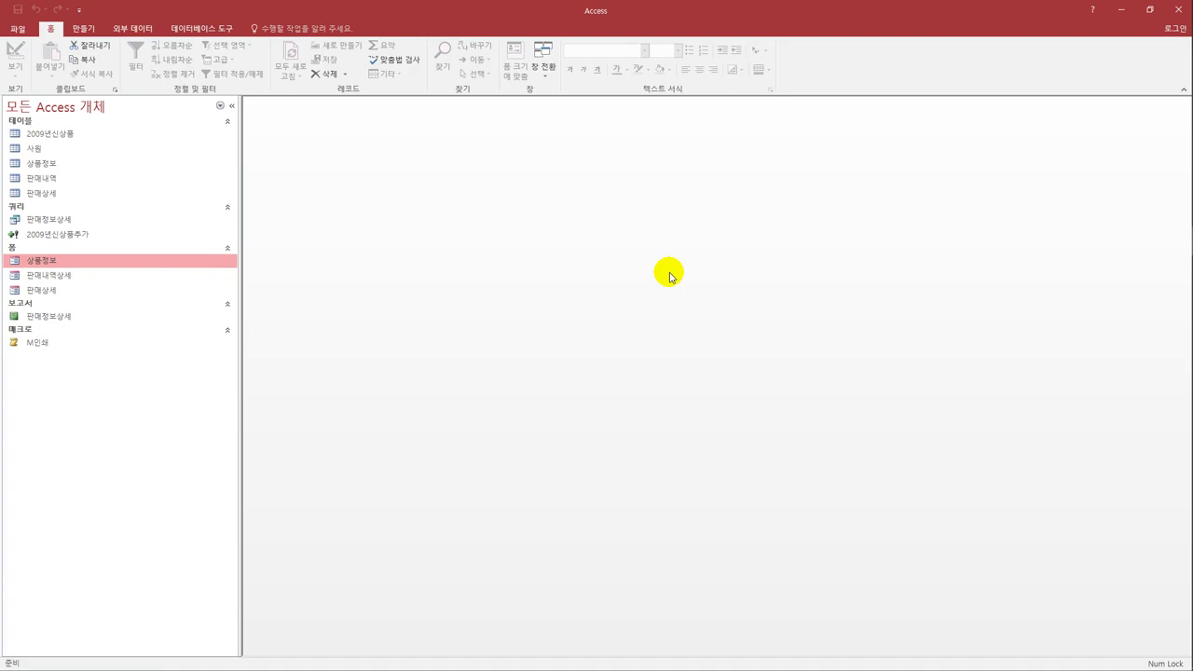
- Create a new design-view query on the 판매상세 table and enlarge its field list to show all fields
click(84, 29)
click(197, 73)
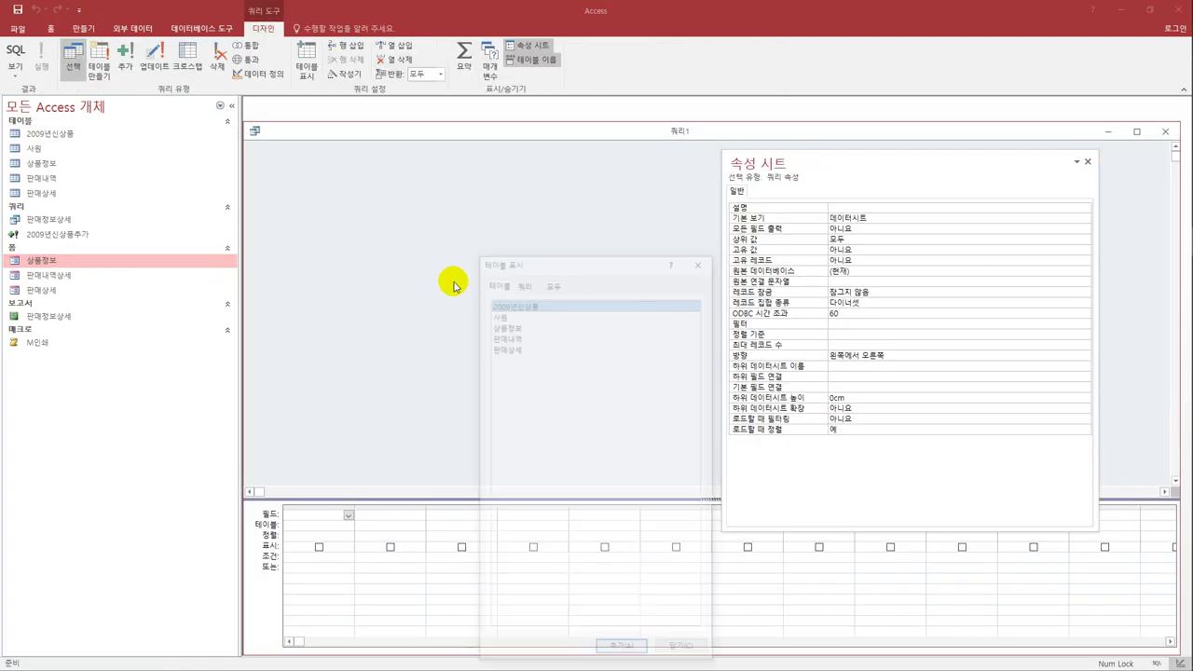
double_click(509, 347)
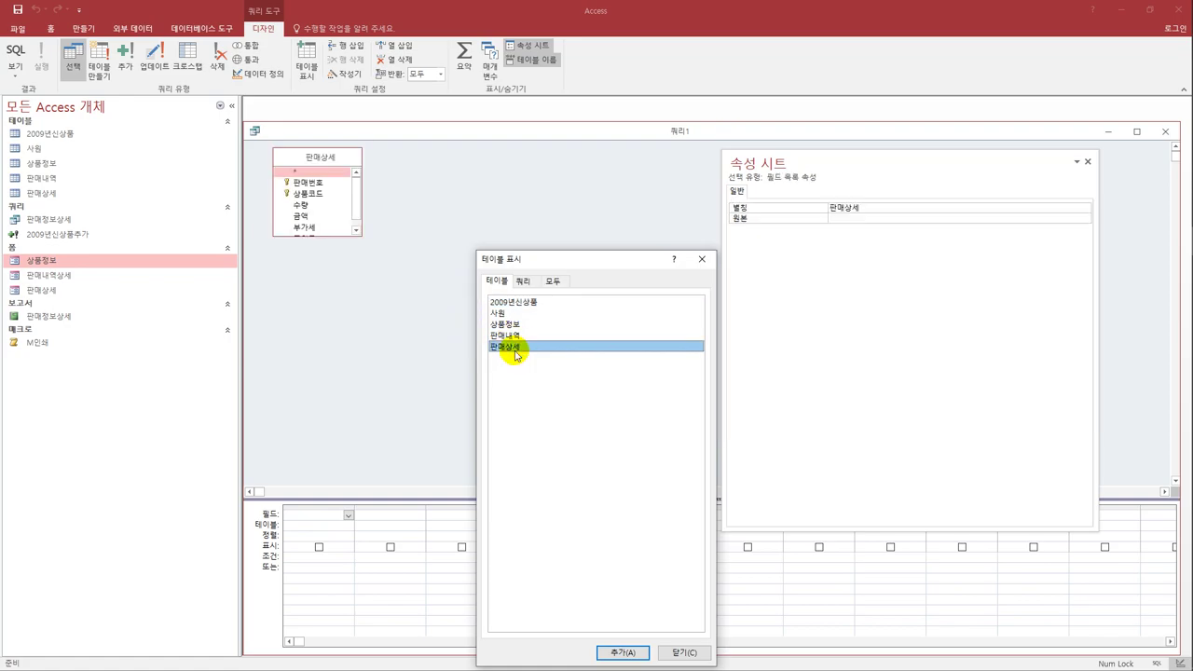
click(702, 262)
drag(339, 236, 342, 319)
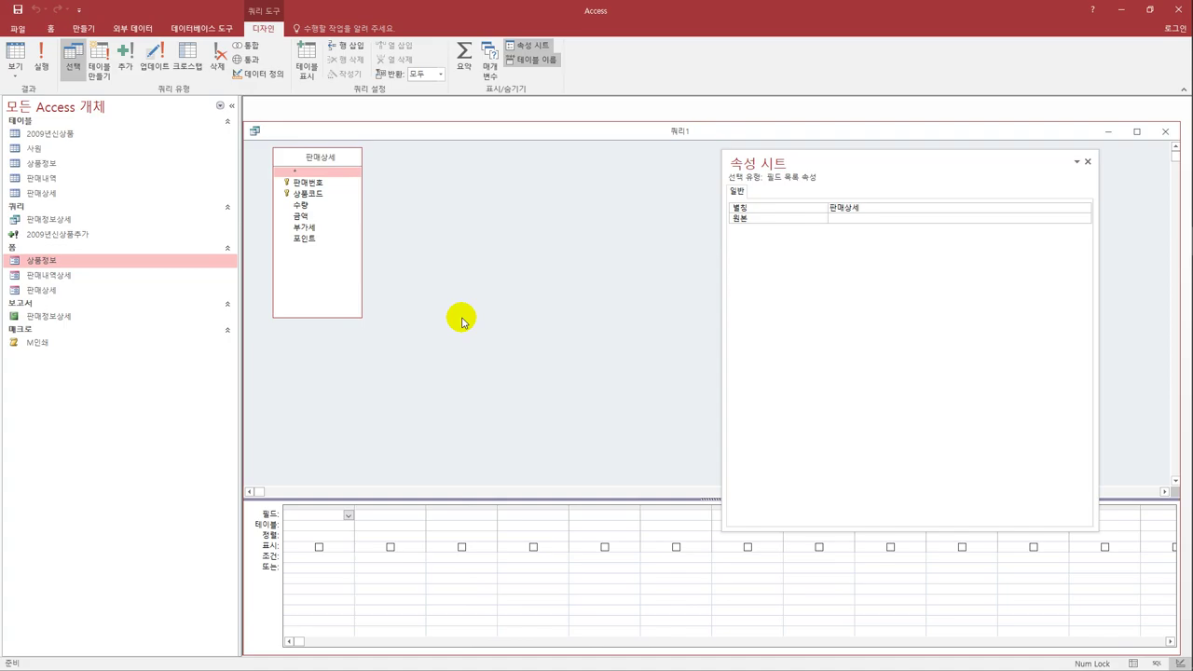
- Make it an update query that sets the 포인트 field to [금액]/1000
click(154, 58)
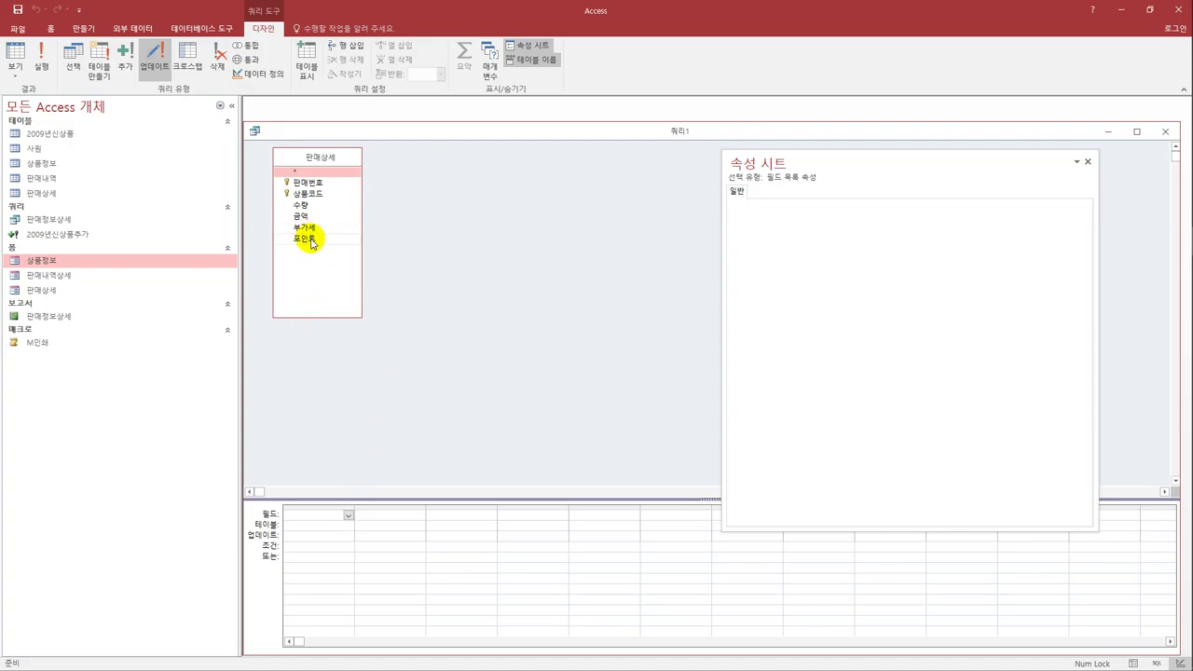
drag(307, 238, 338, 508)
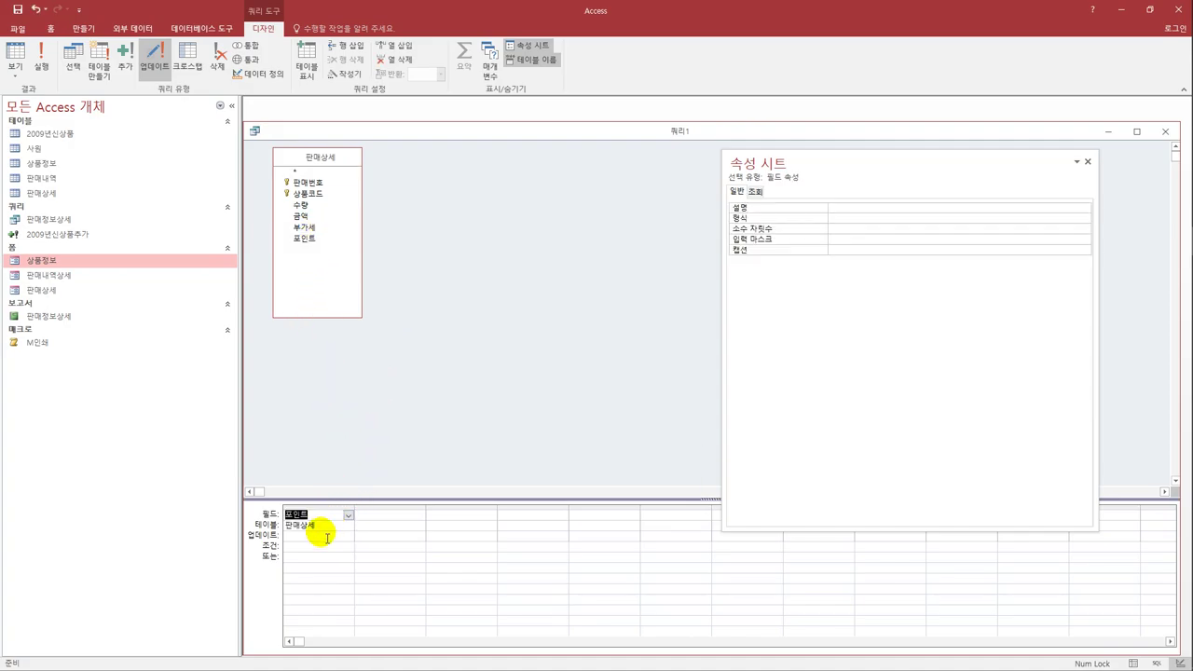
click(326, 538)
text([금액]/1000)
click(330, 566)
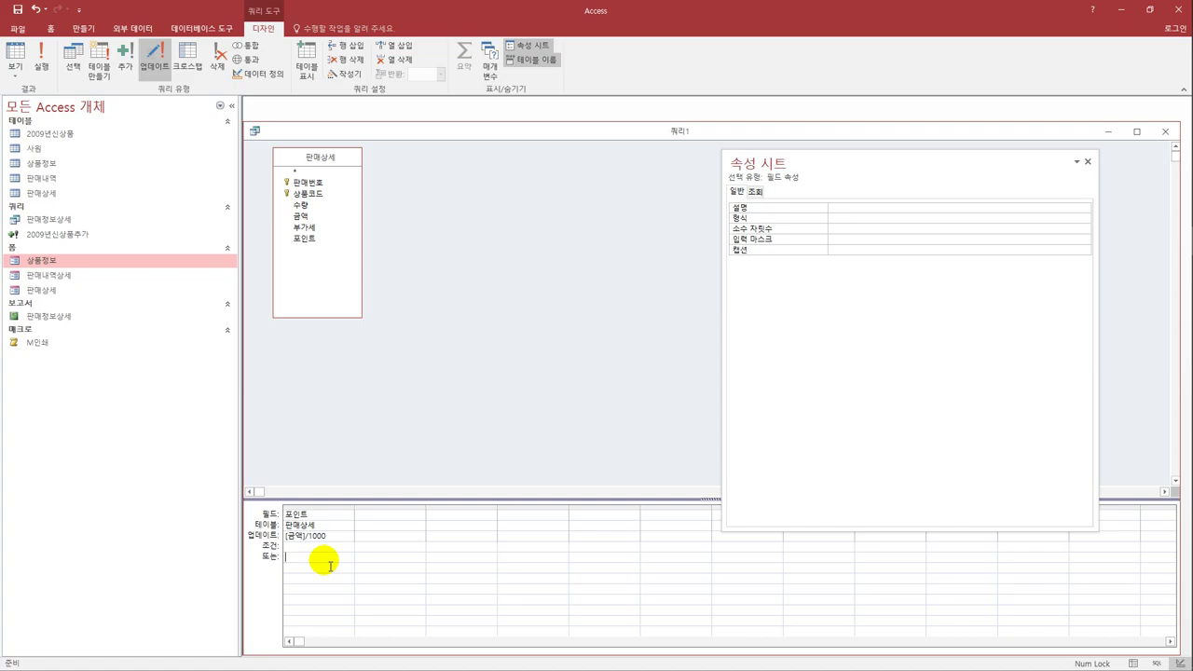
- Add the 금액 field to the update query with the criterion >=50000
click(368, 514)
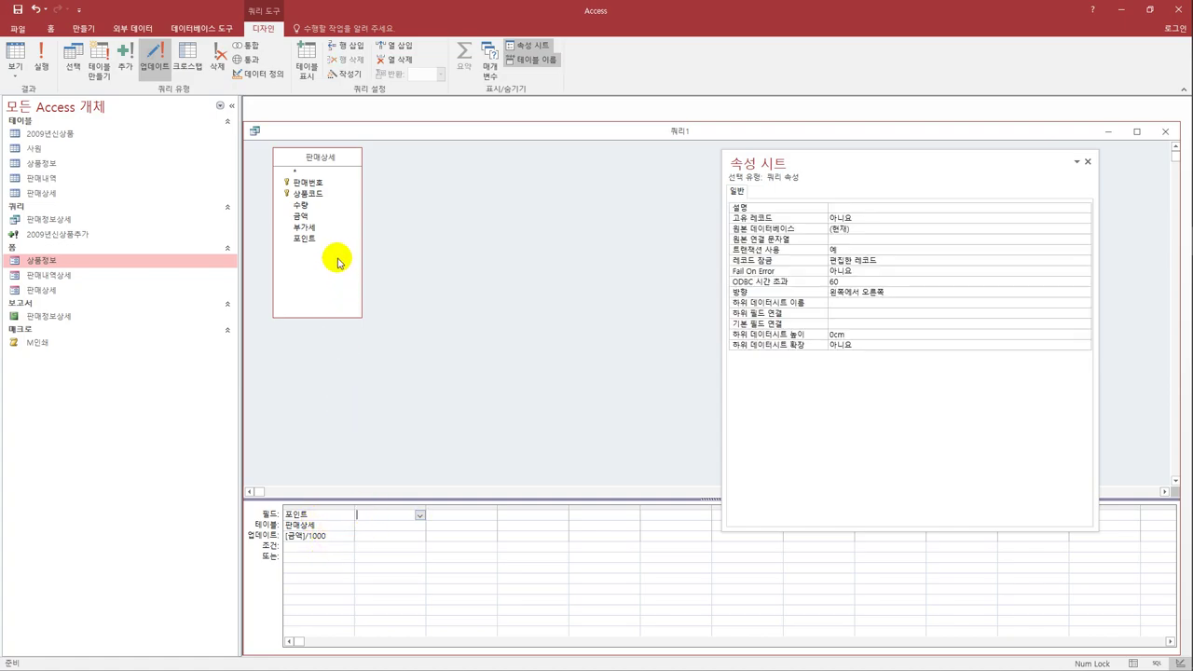
drag(328, 222, 377, 550)
click(376, 551)
text(>=)
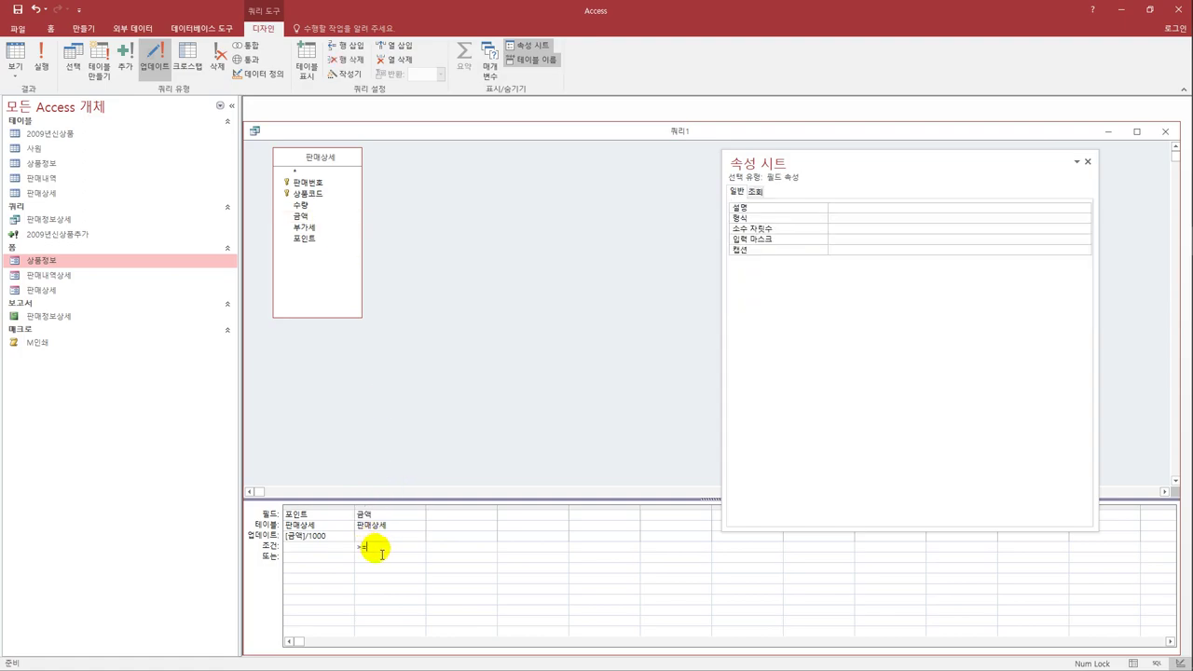
text(50000)
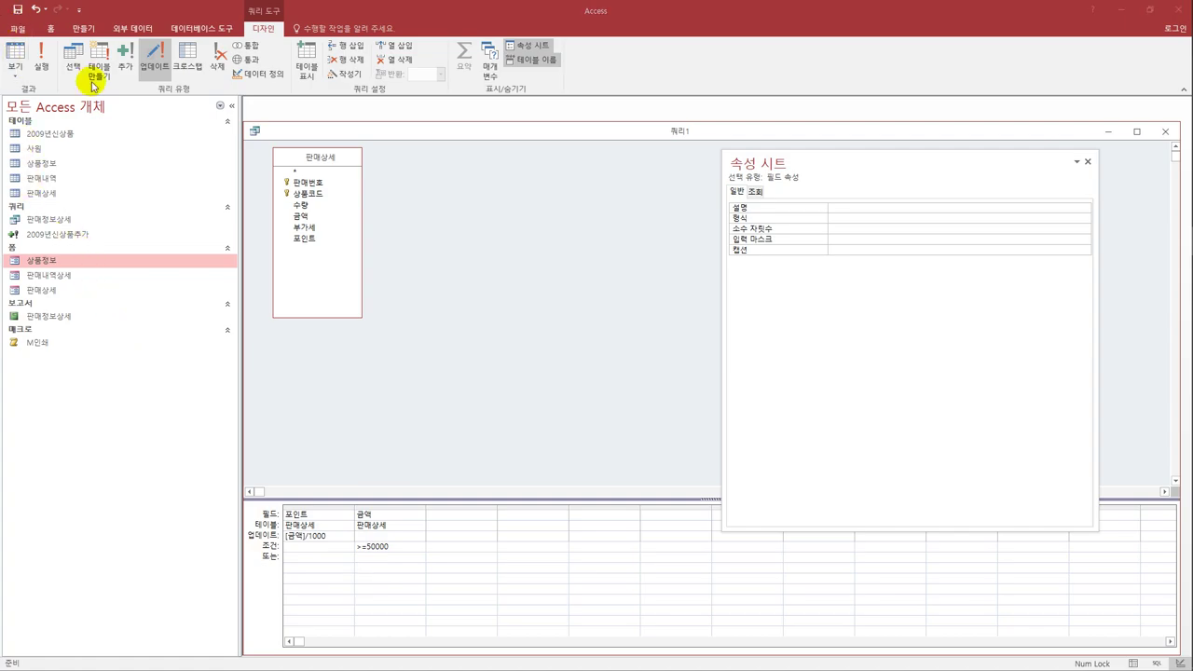
- Save the update query as 포인트계산
click(16, 9)
text(포인트)
text(갱신)
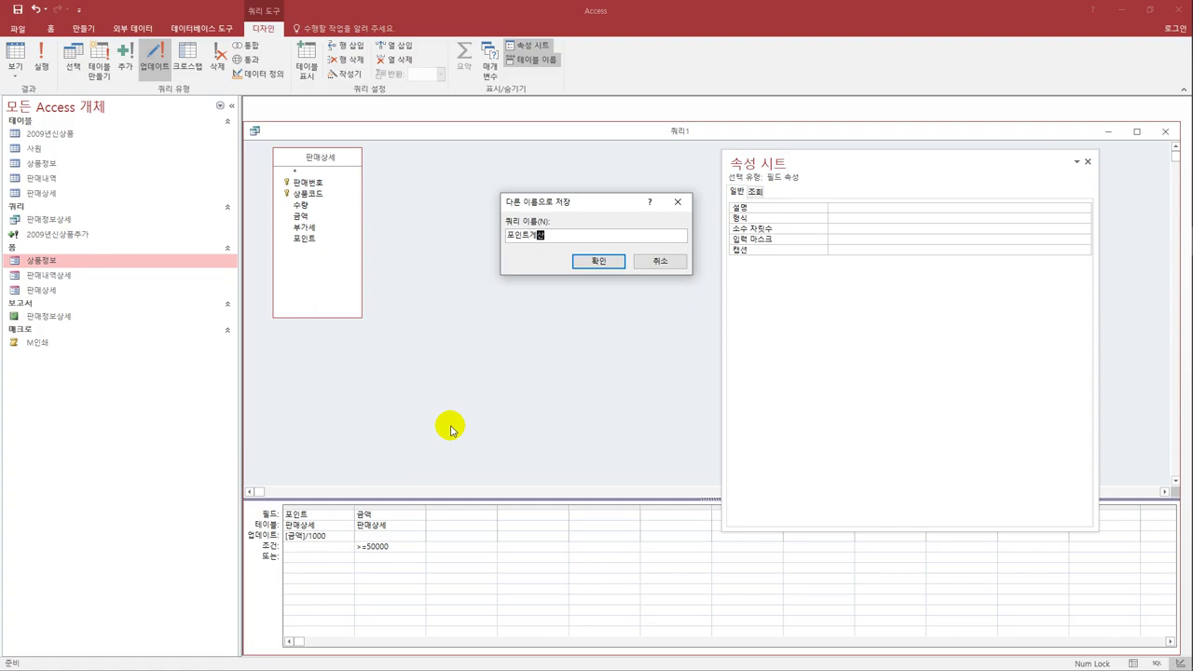
key(BackSpace)
text(사)
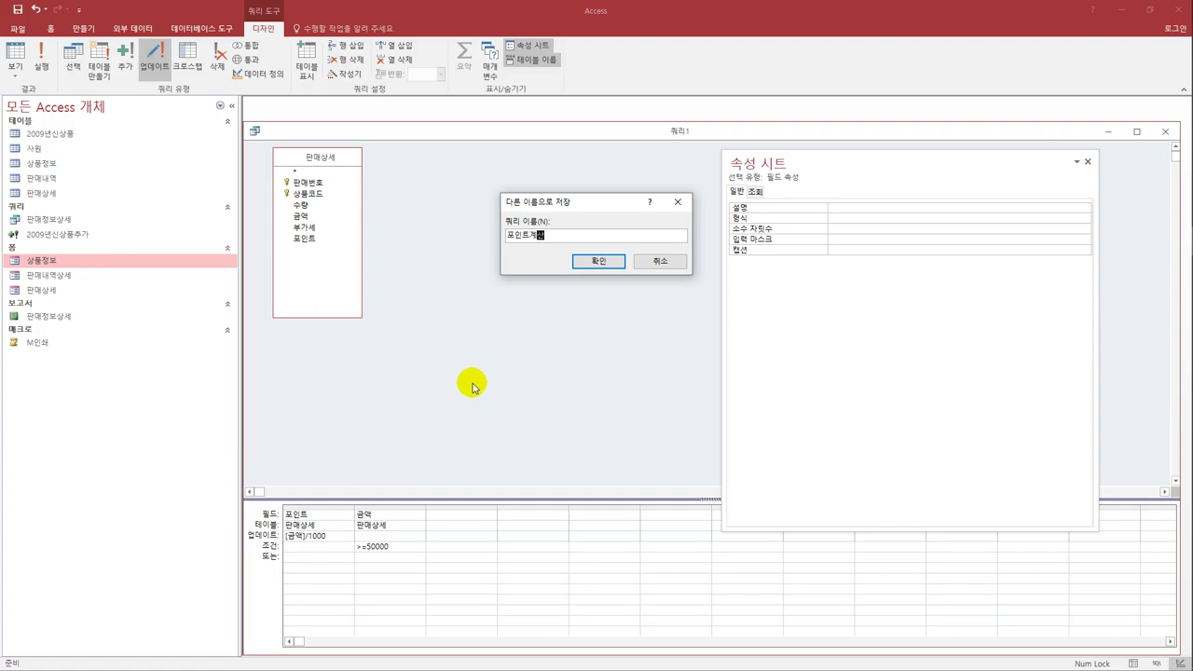
click(598, 261)
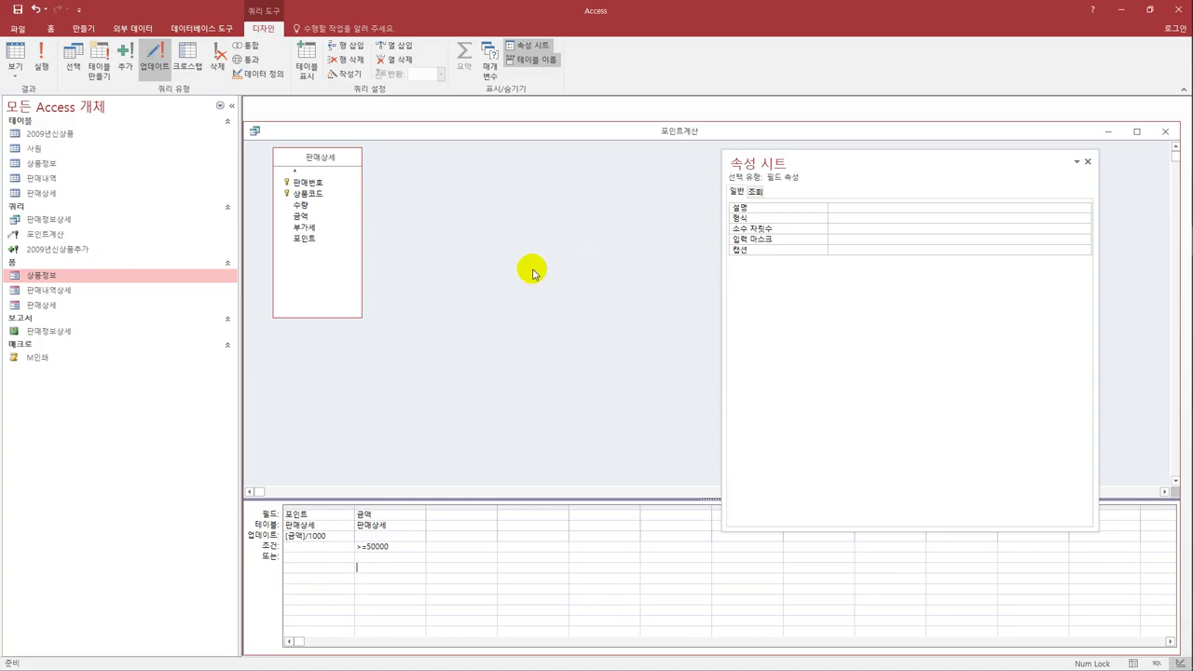
- Run the 포인트계산 query, accept the record update, and close the query
click(41, 56)
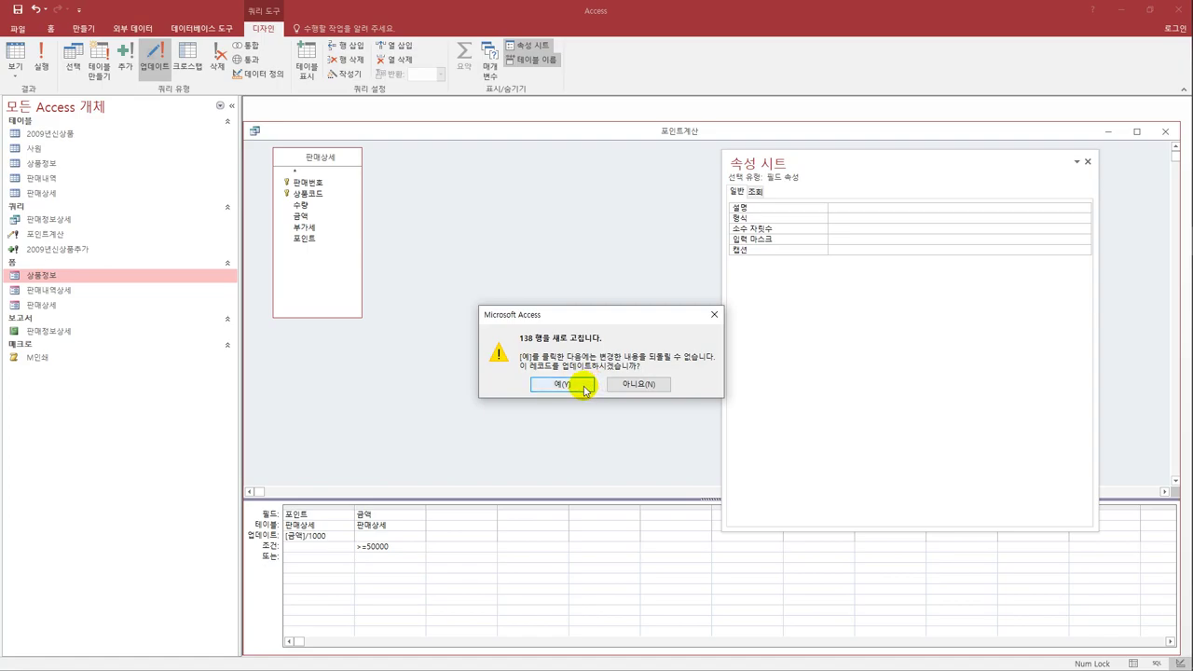
click(587, 389)
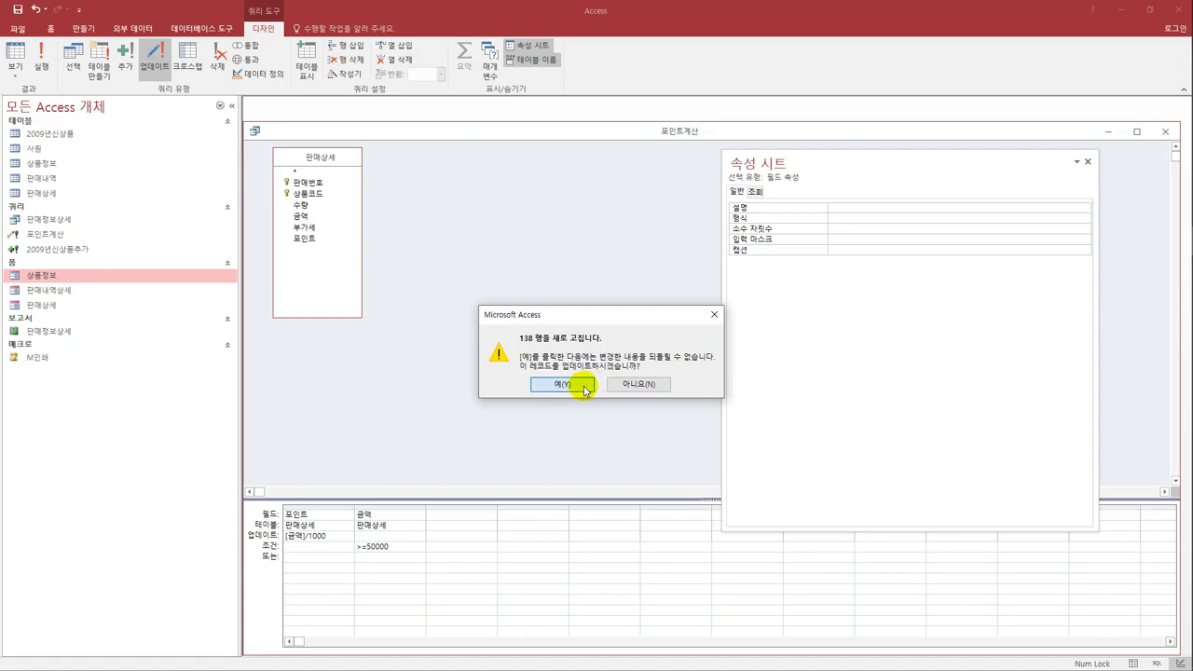
click(1166, 132)
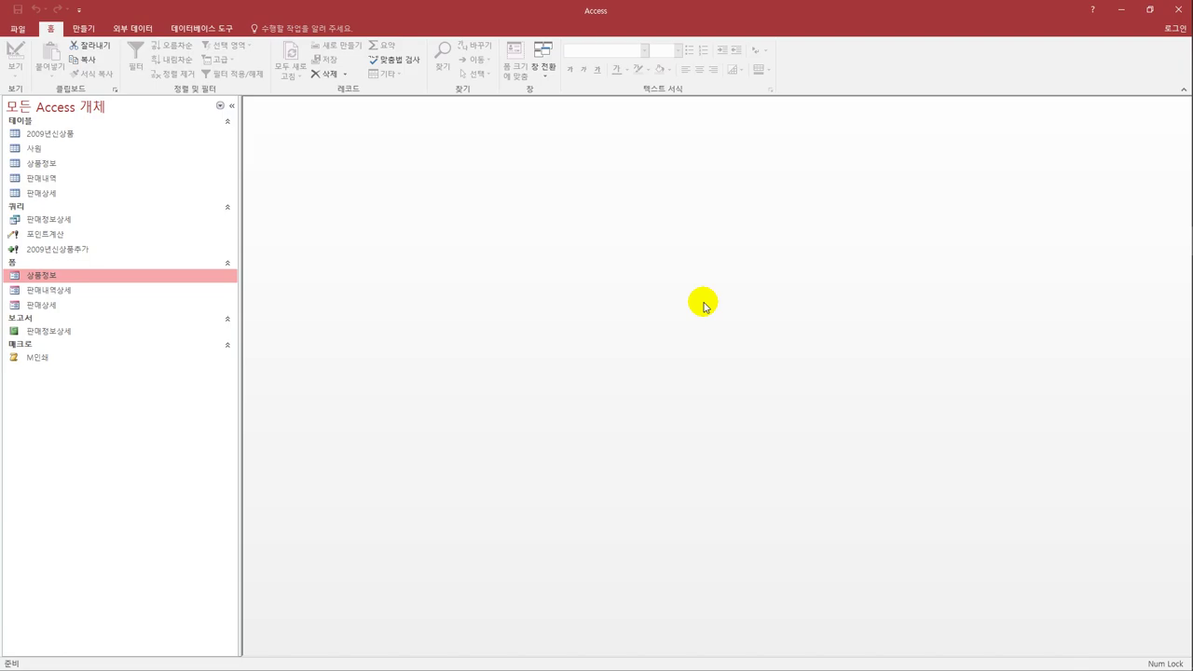
- Create a new design-view query on the 상품정보 and 판매상세 tables, and enlarge the 판매상세 field list and move it further from 상품정보
click(88, 36)
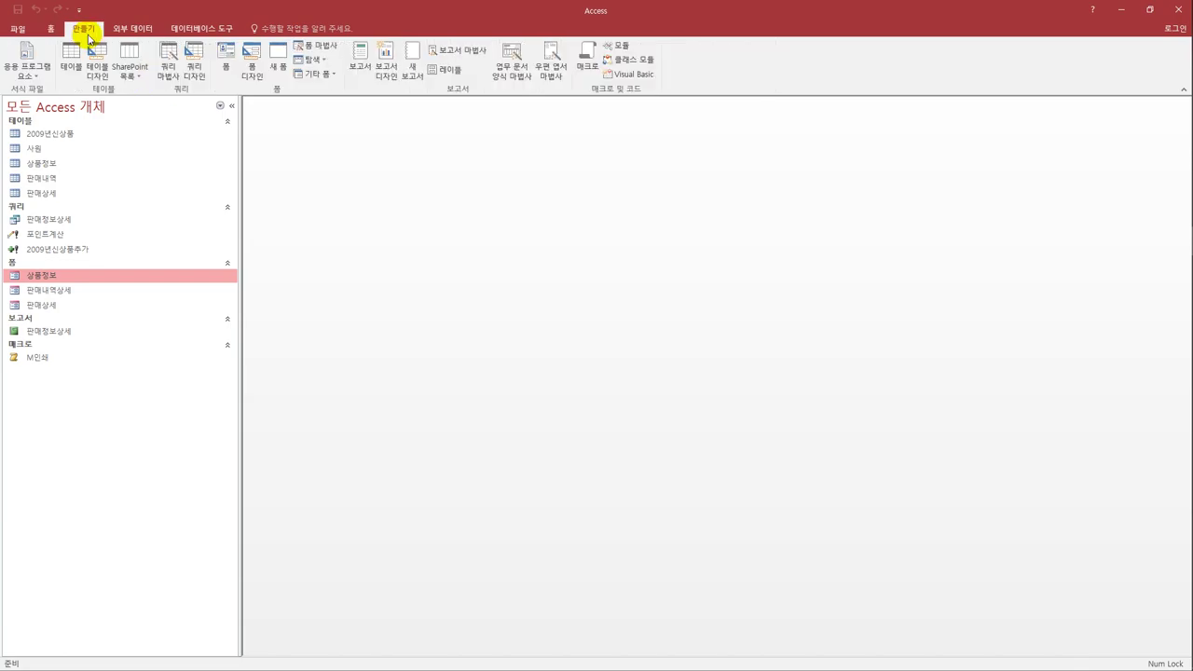
click(194, 65)
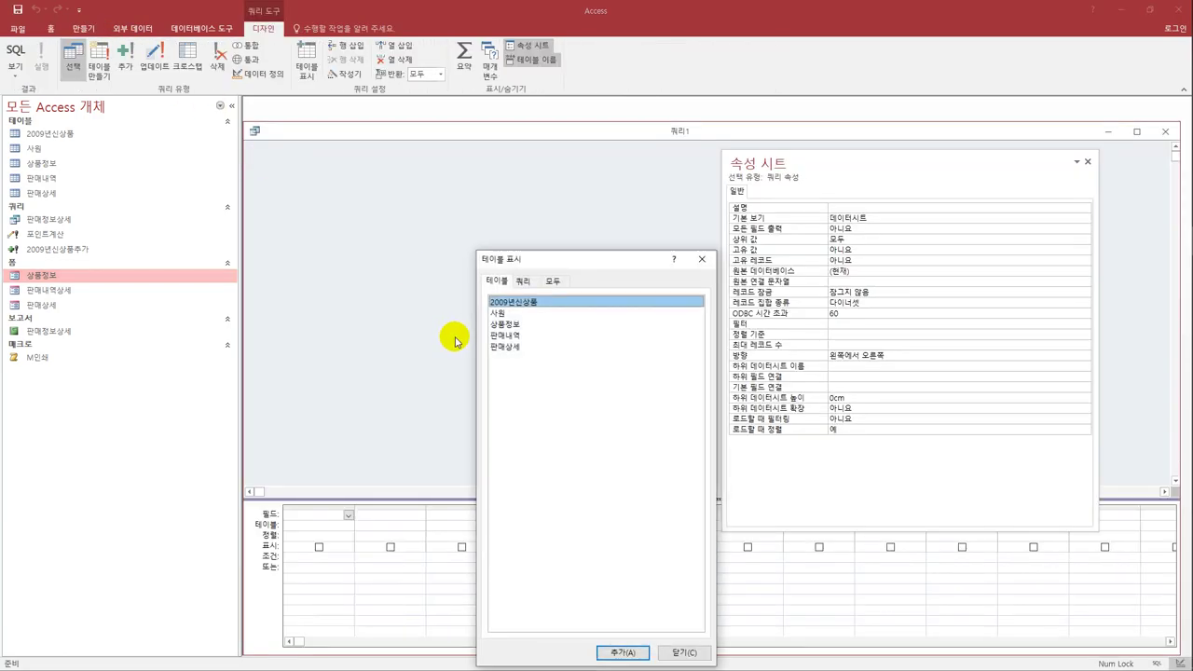
double_click(513, 324)
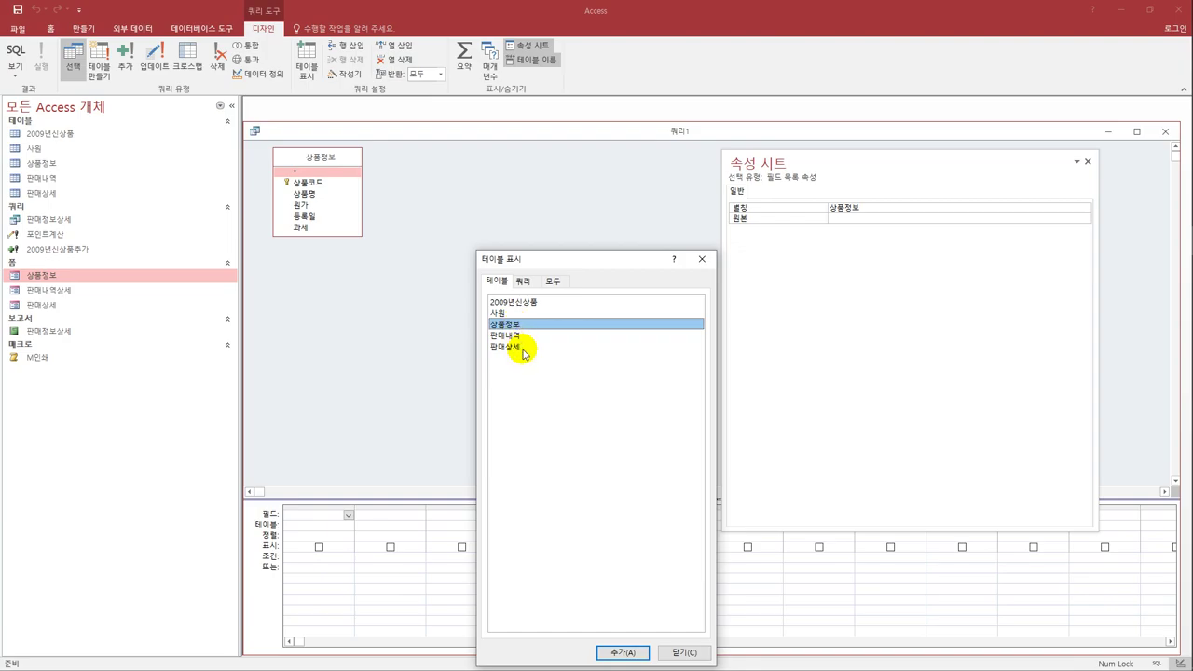
double_click(523, 352)
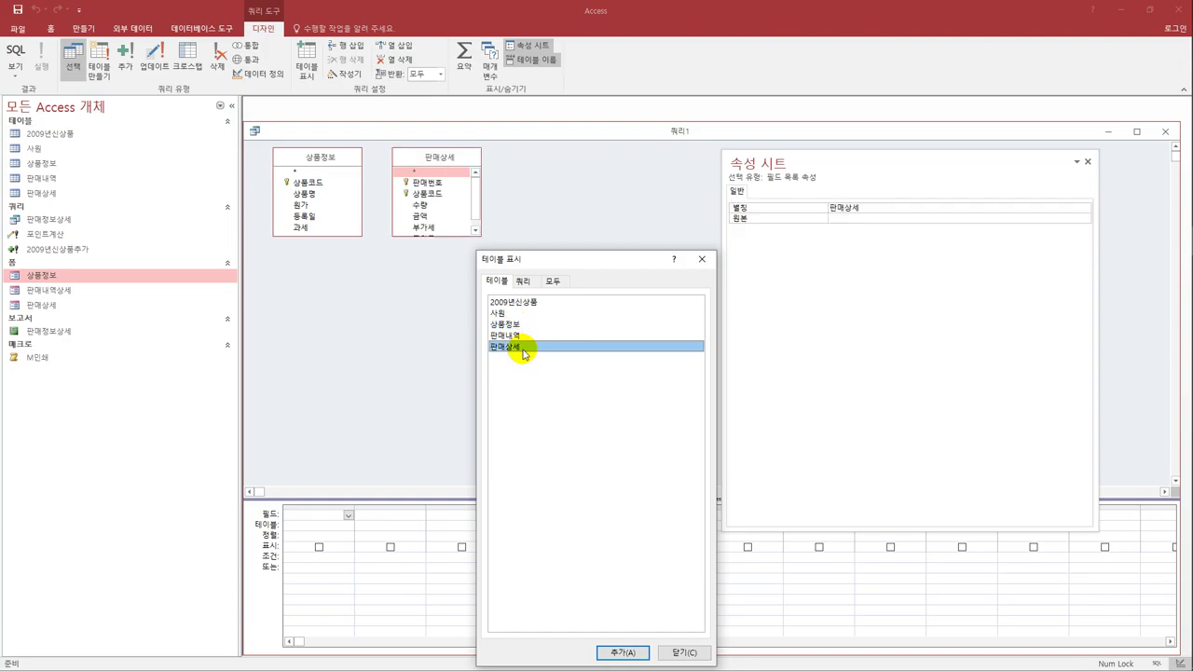
click(702, 258)
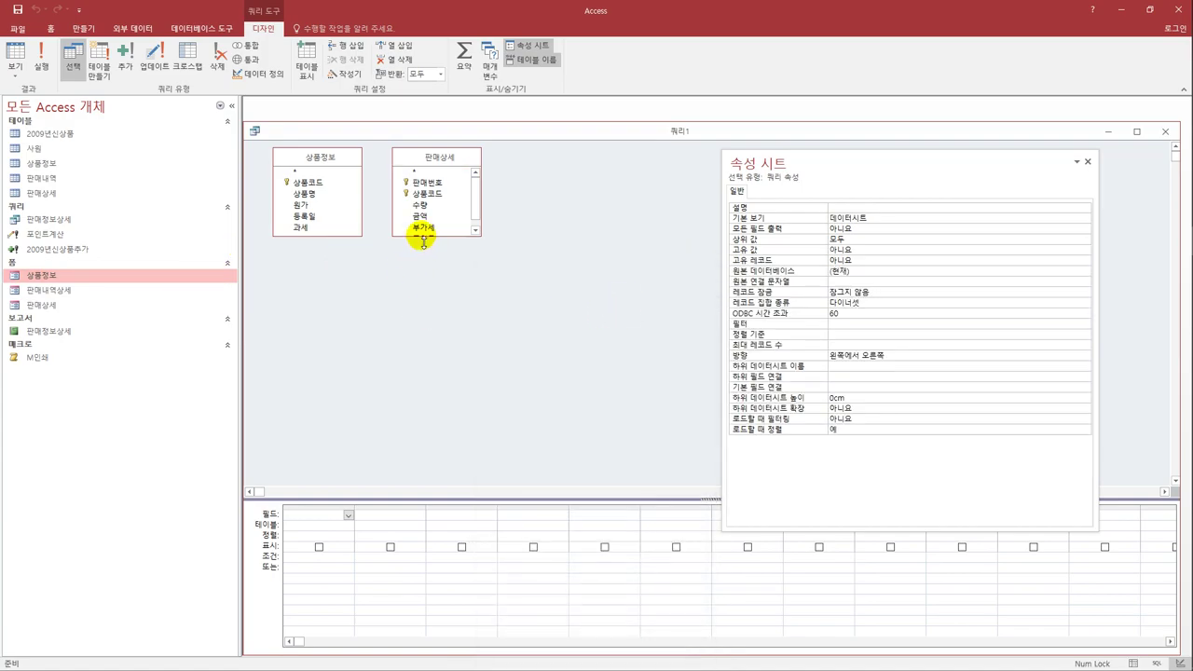
drag(424, 238, 418, 288)
drag(446, 159, 485, 164)
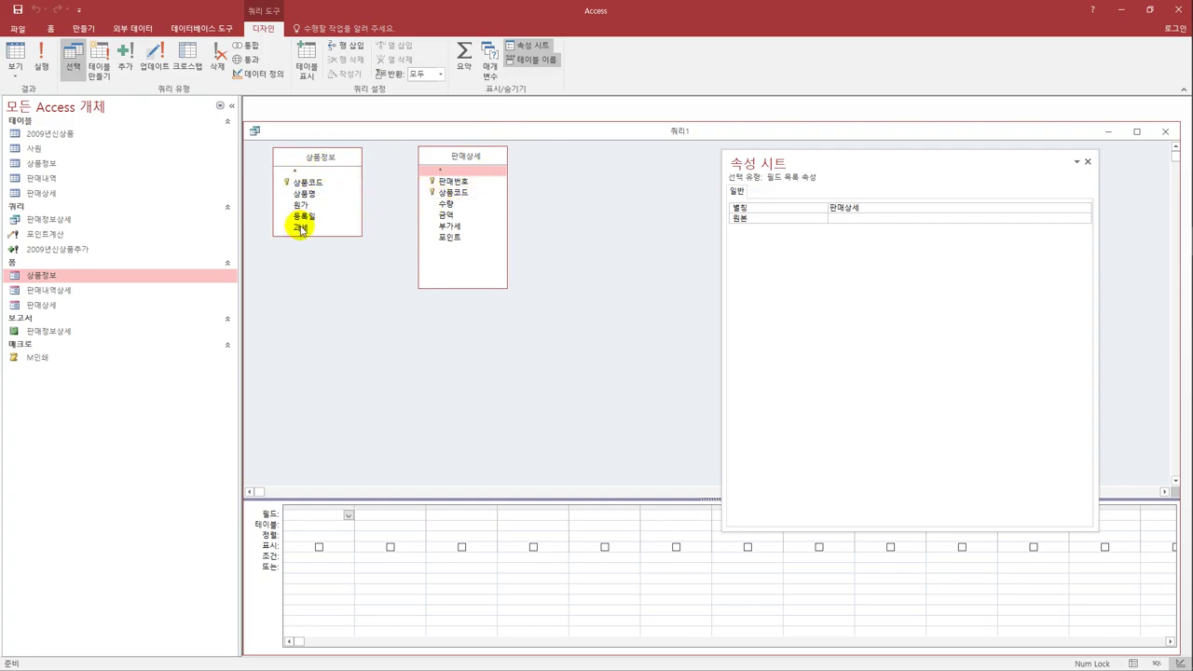
- Join the two tables on 상품코드, keeping the join option that includes only matching rows
click(452, 193)
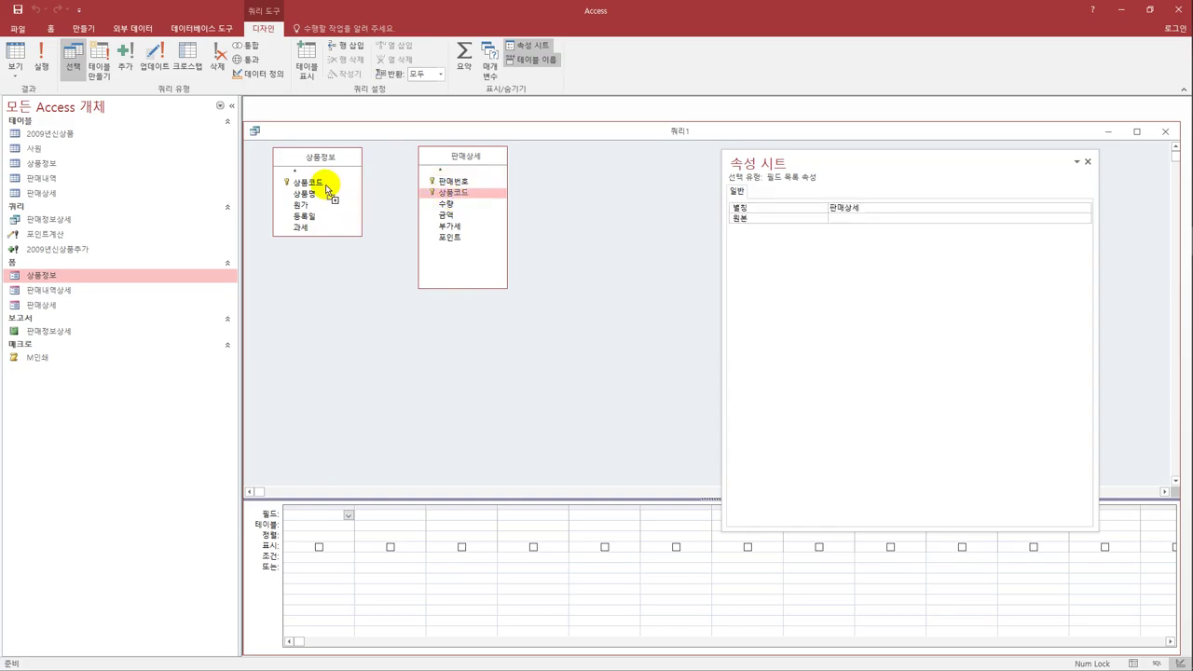
drag(325, 187, 326, 187)
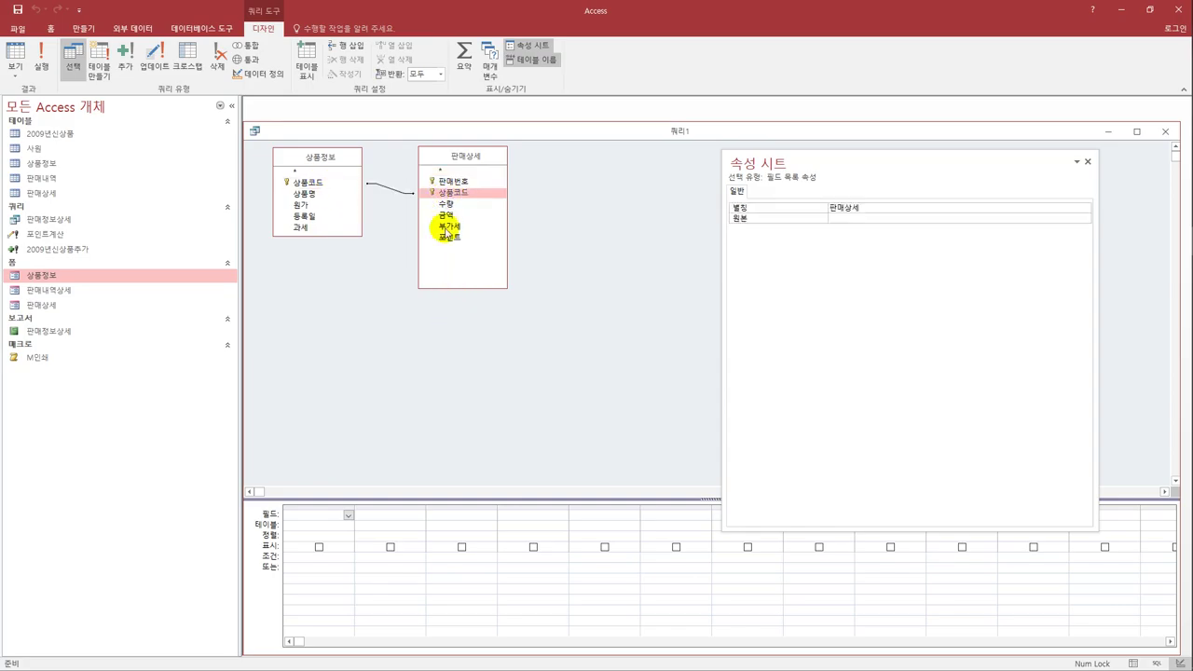
double_click(390, 191)
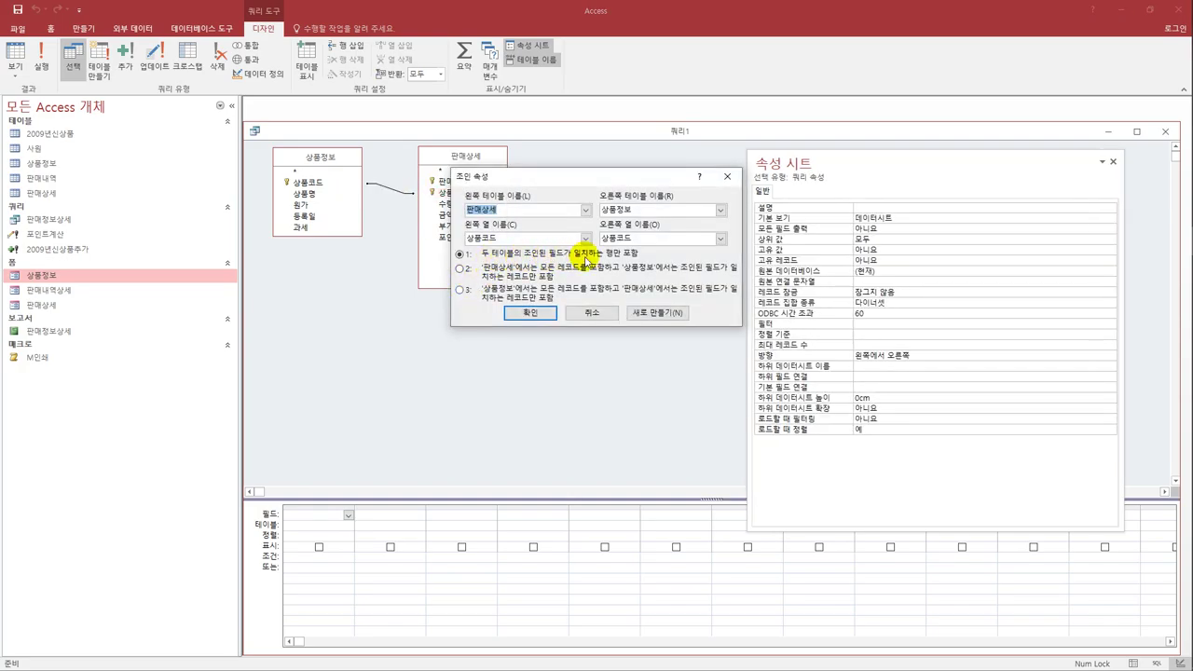
click(535, 314)
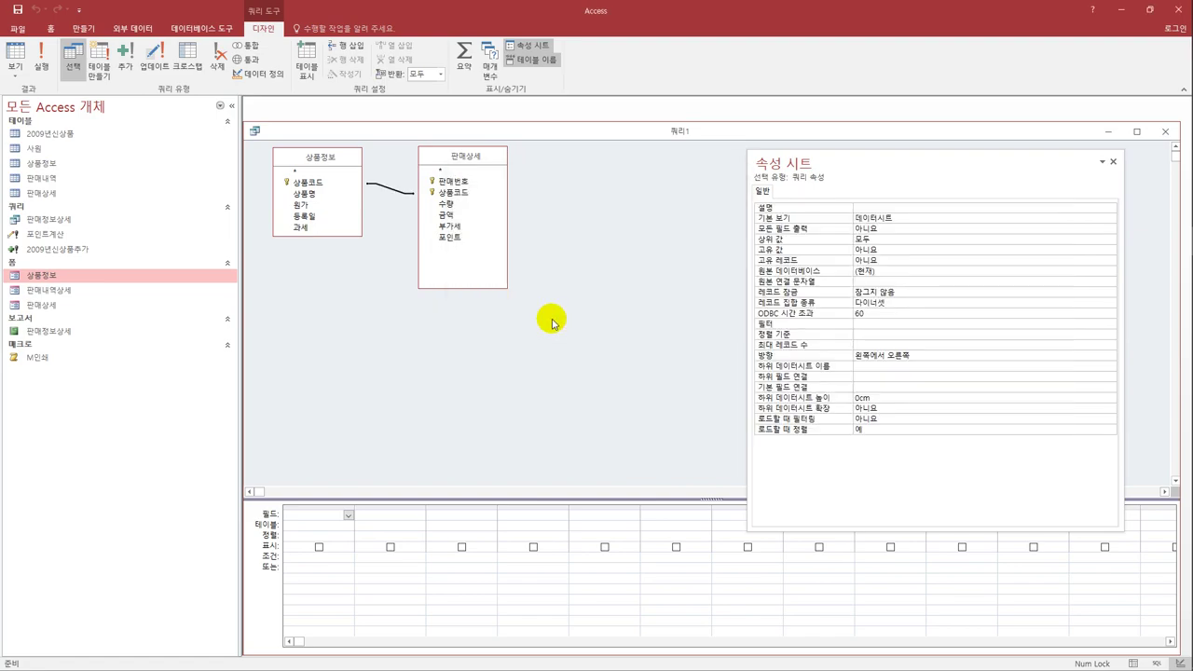
- Add 상품코드 and 상품명 from 상품정보, and 판매번호 and 수량 from 판매상세, to the query grid
double_click(324, 186)
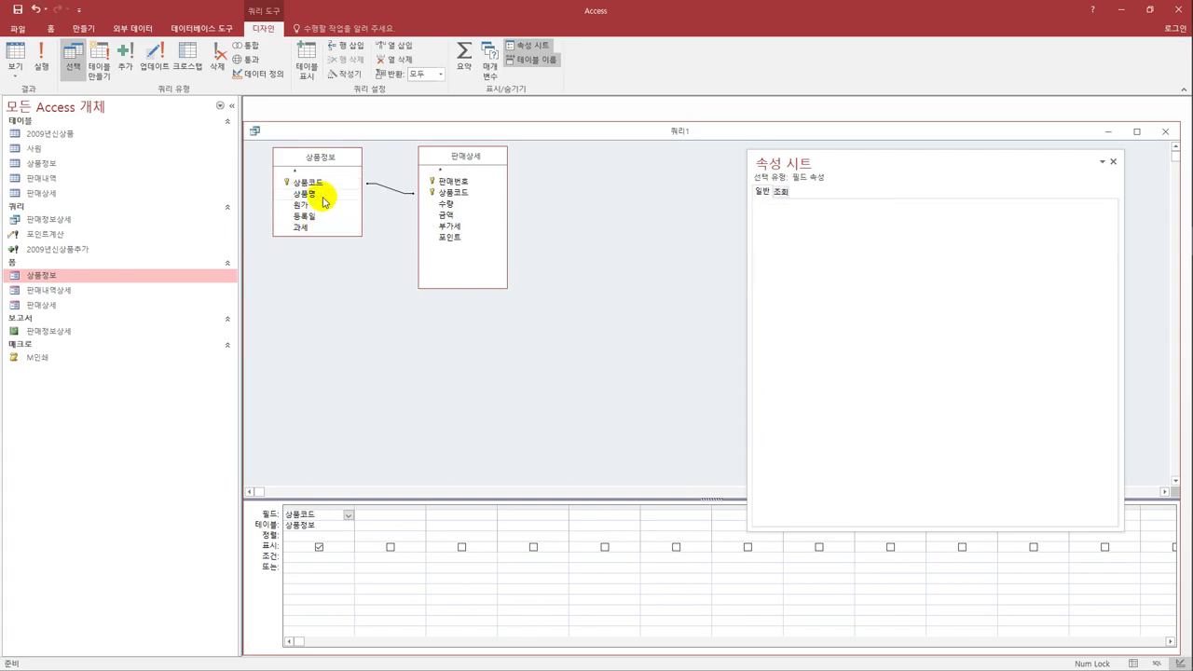
double_click(325, 200)
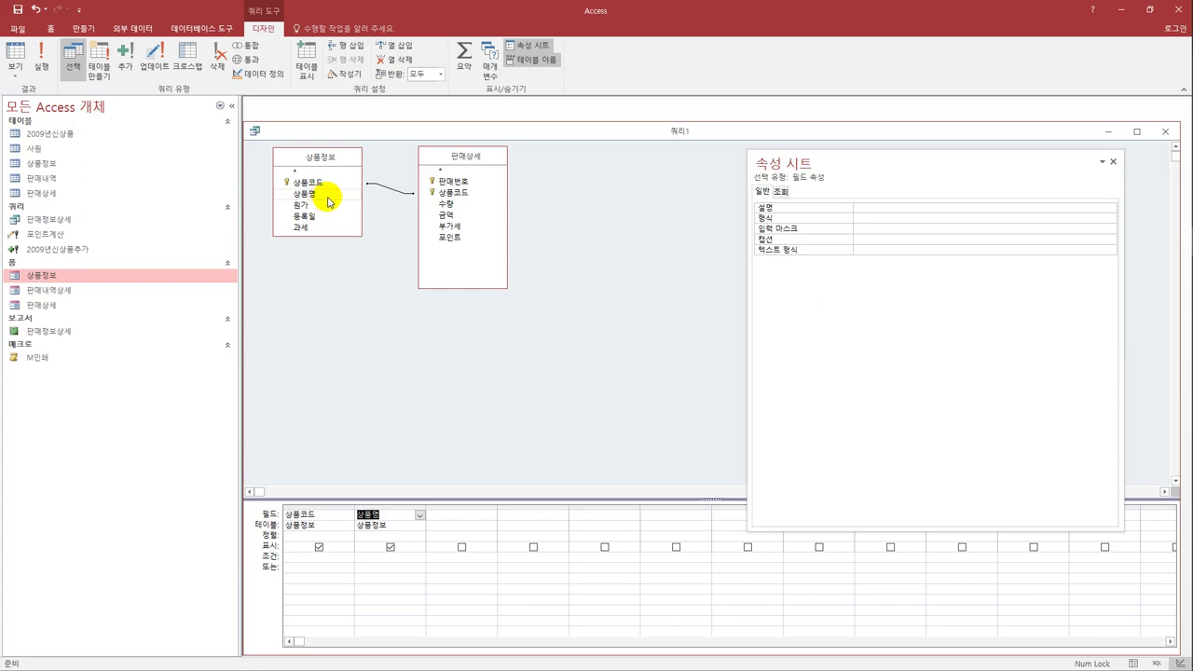
double_click(453, 182)
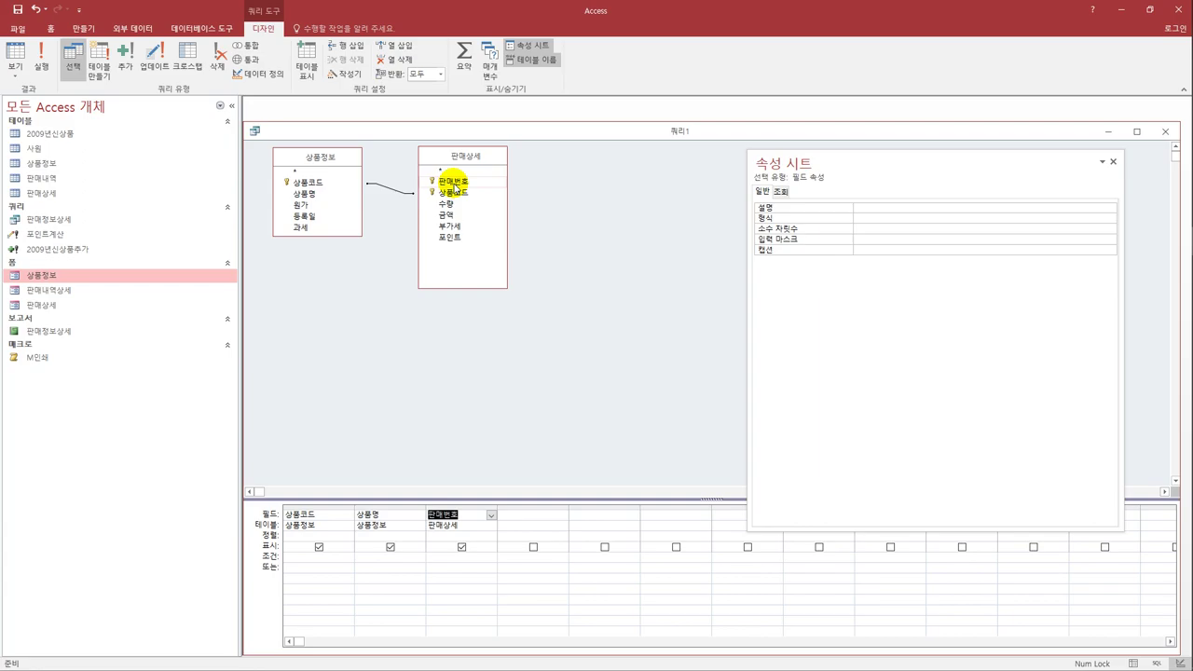
double_click(458, 204)
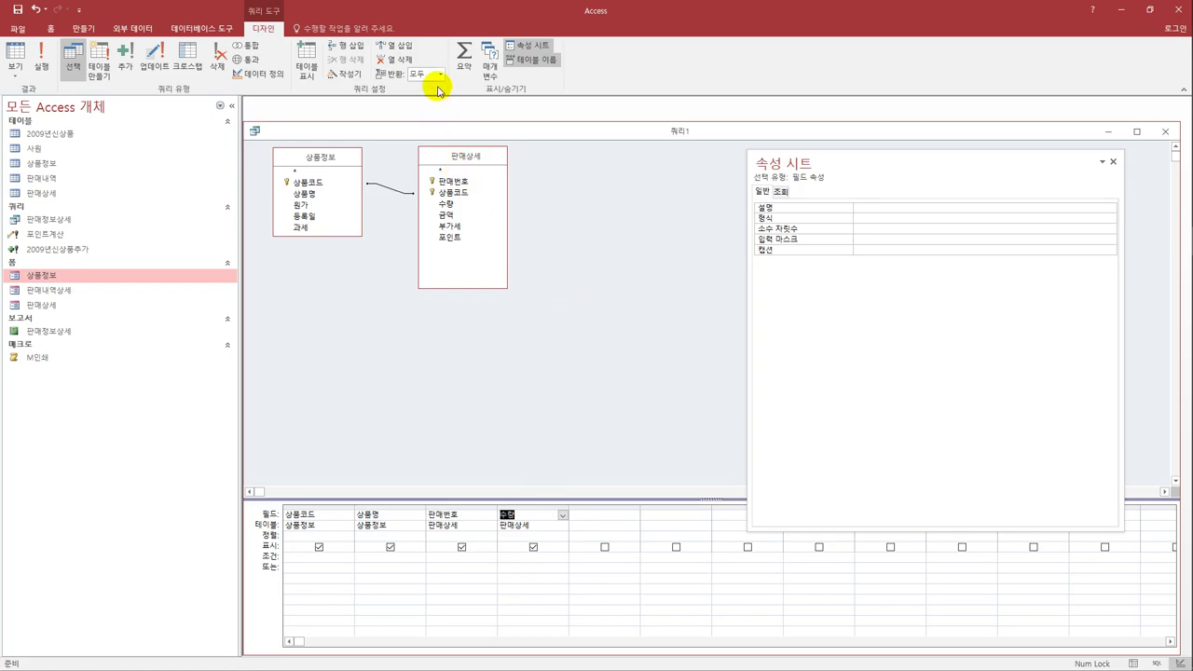
- Turn on the 요약 row and summarize 판매번호 by 개수 and 수량 by 합계
click(464, 58)
click(502, 536)
click(492, 537)
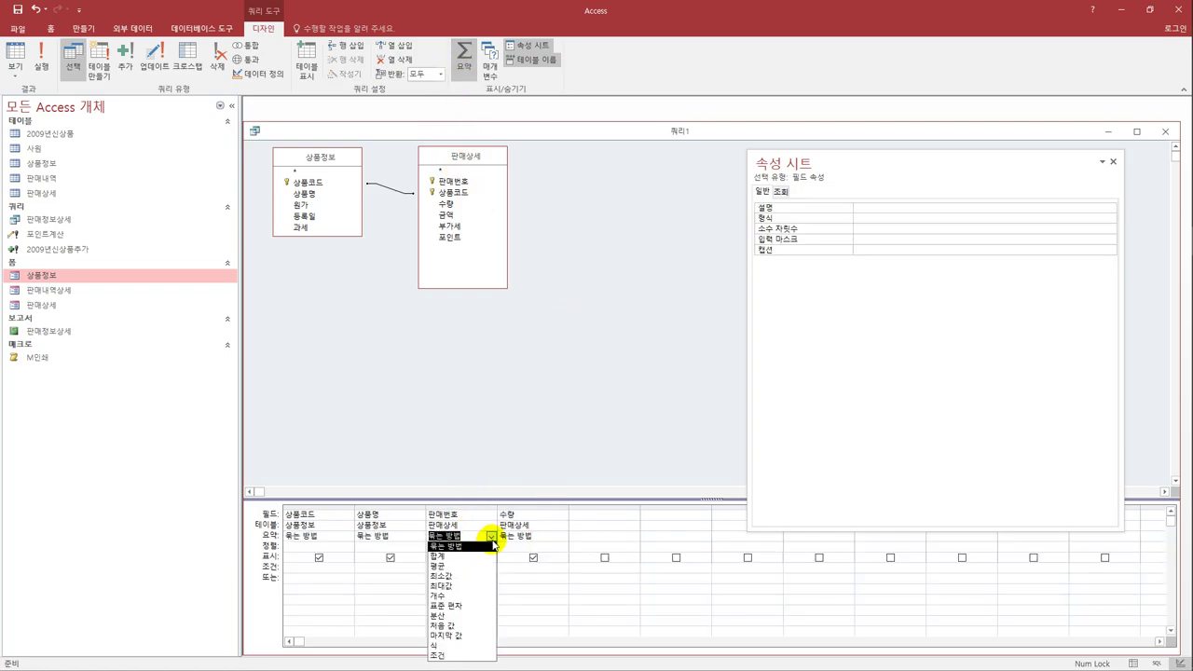
click(453, 596)
click(539, 537)
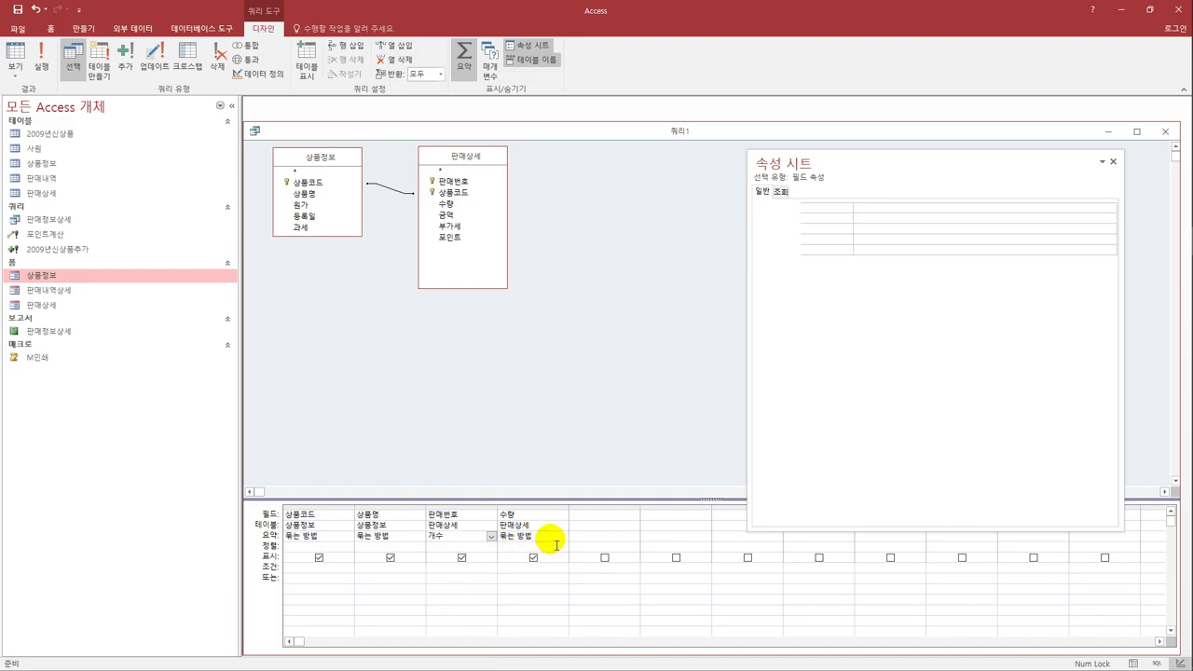
click(563, 537)
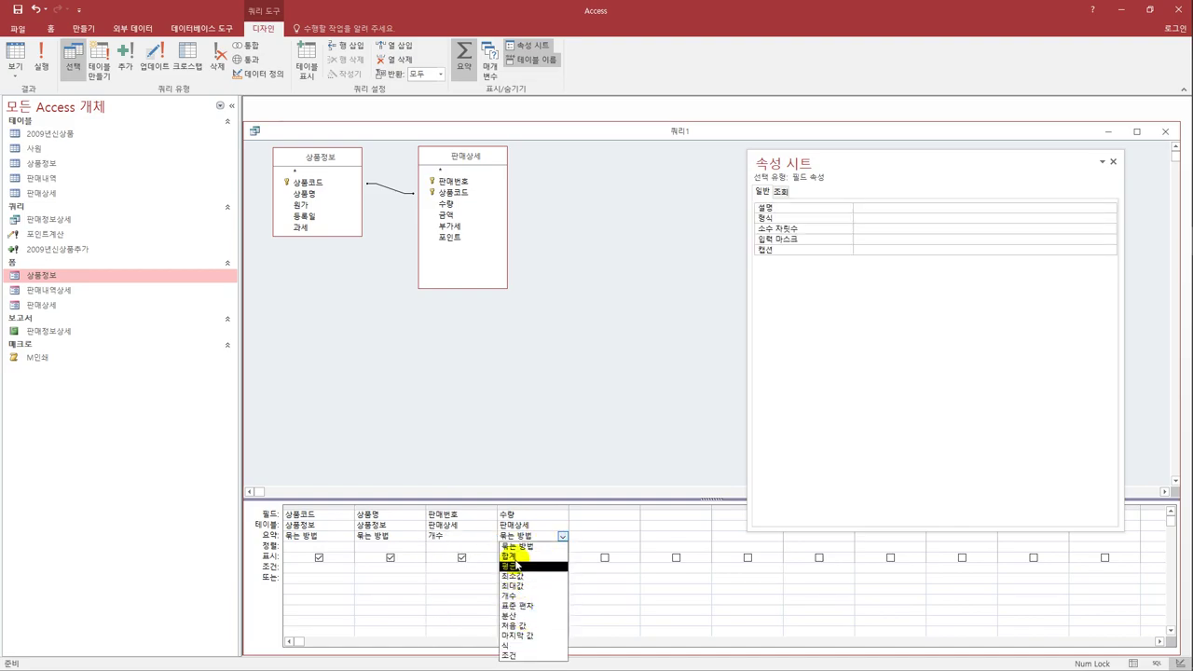
click(515, 557)
- Give 판매번호 the alias 판매횟수 and 수량 the alias 판매수량, and check the result in datasheet view before returning to design view
click(433, 517)
text(판매회수)
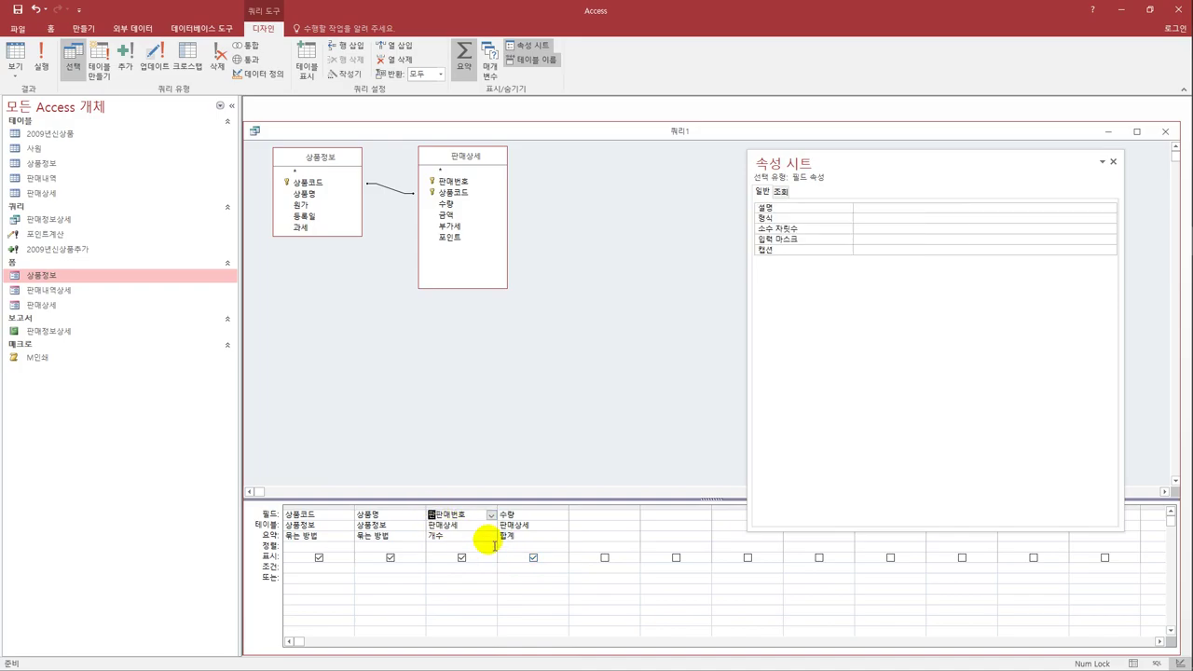
text(:)
click(505, 515)
text(판매수량)
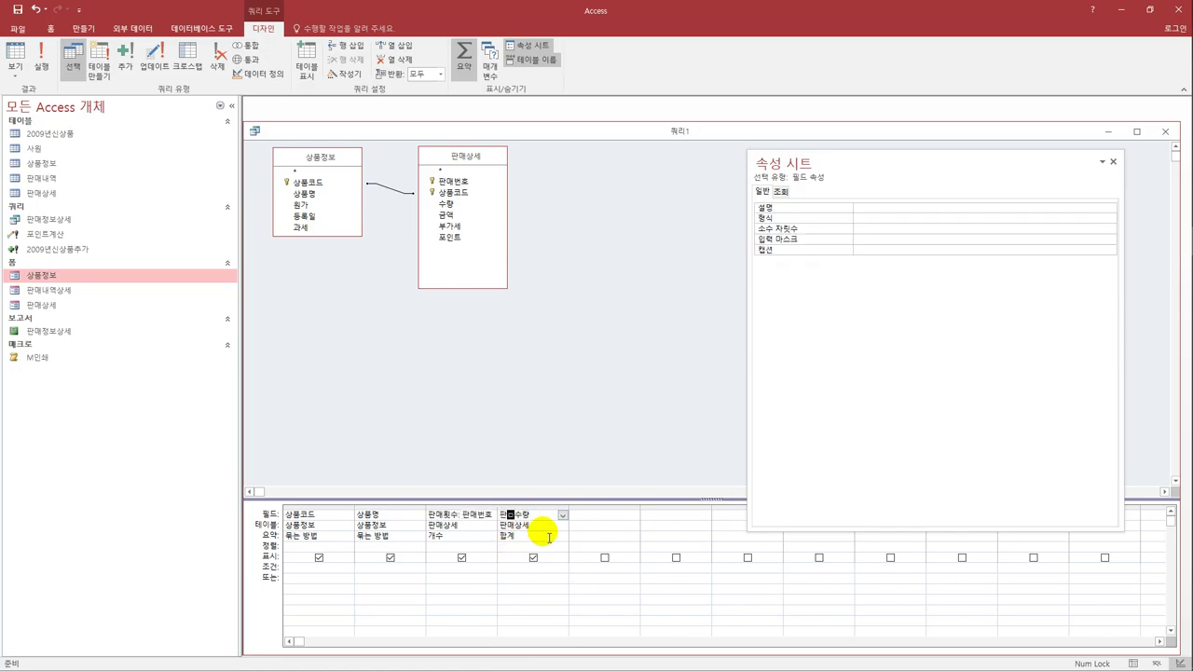
text(:수량)
key(Tab)
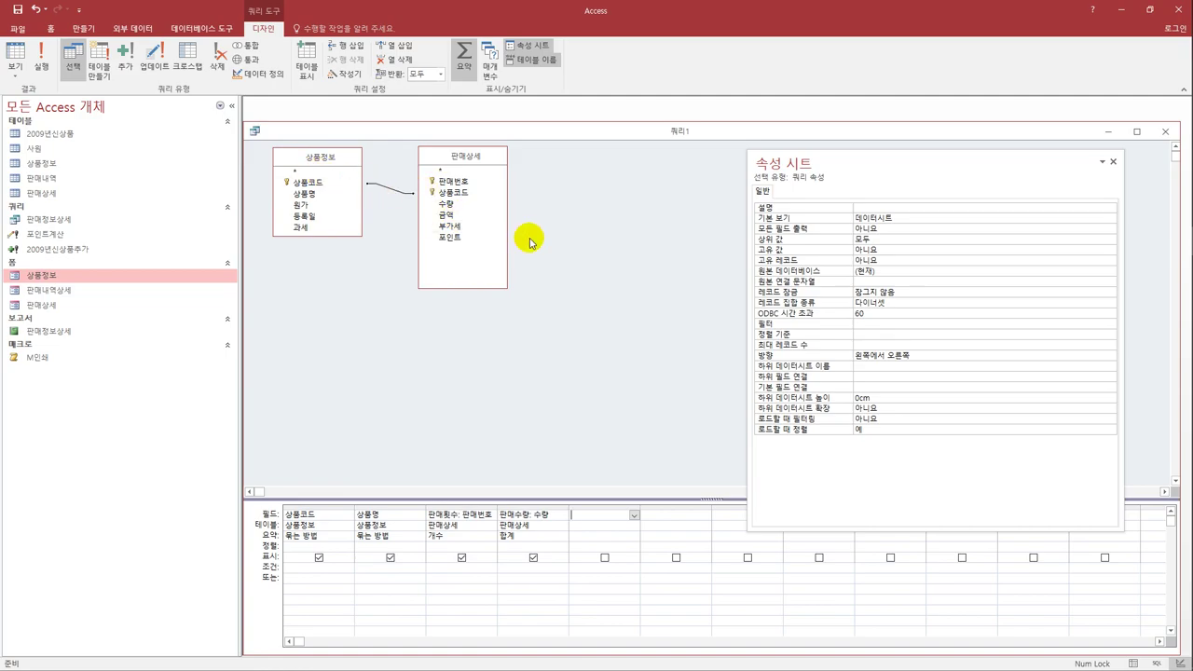
click(18, 54)
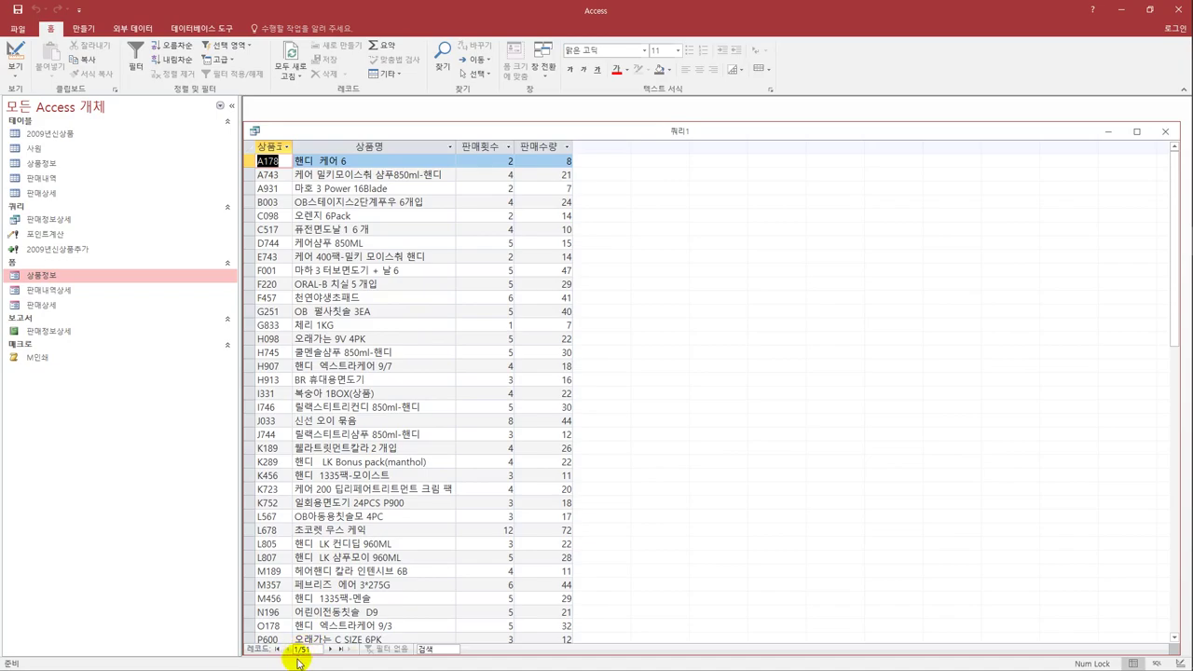
click(14, 54)
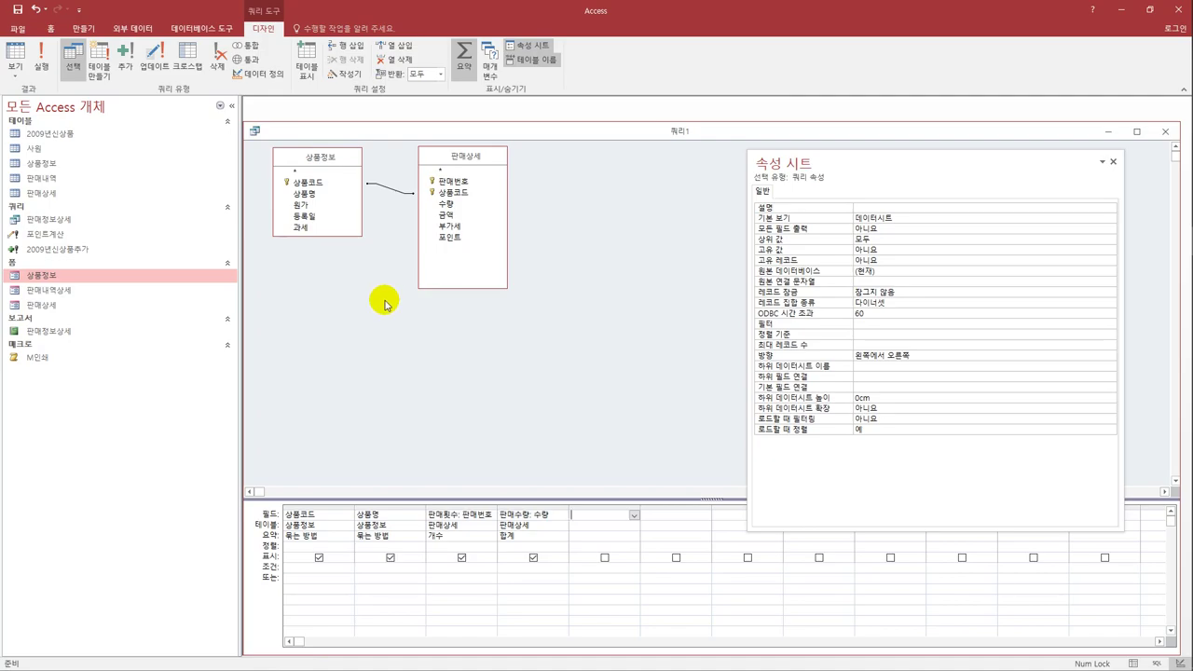
- Change the join to include all 상품정보 records and only matching 판매상세 records, and show the result in datasheet view
double_click(391, 191)
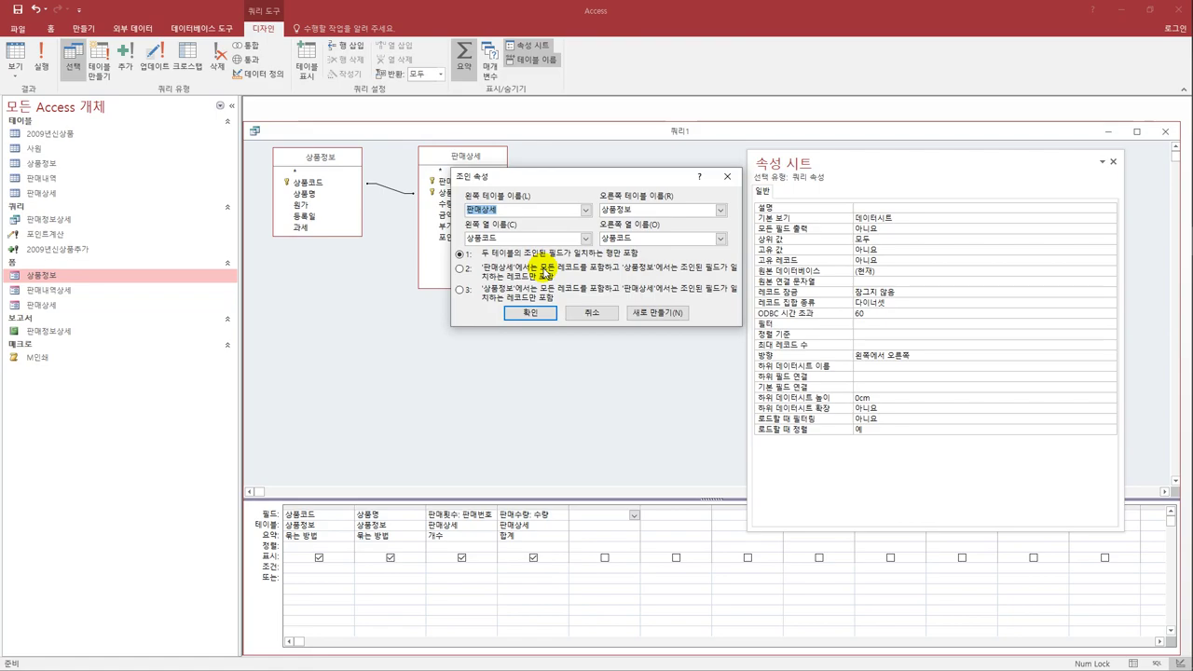
click(460, 270)
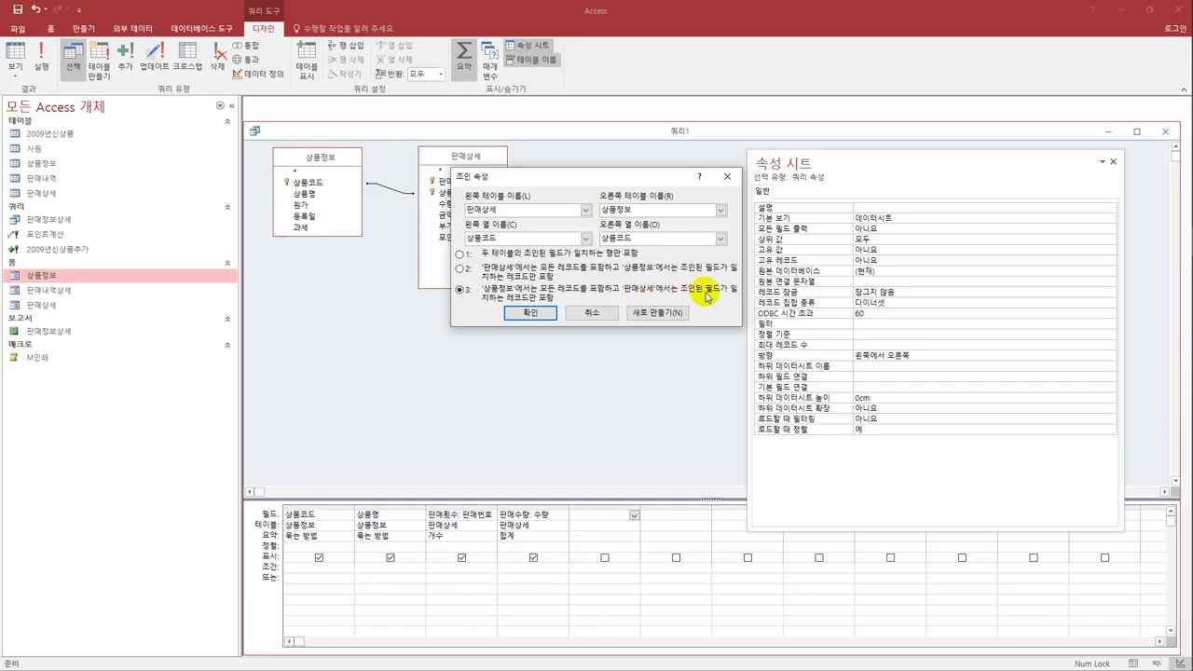
click(528, 313)
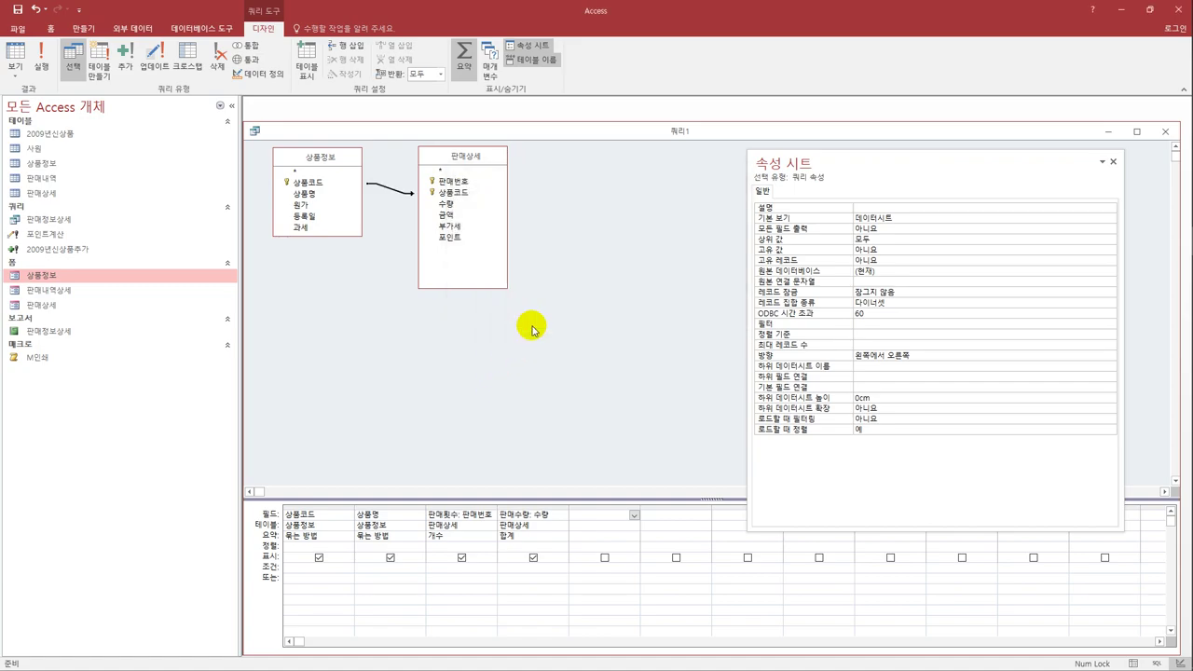
click(14, 62)
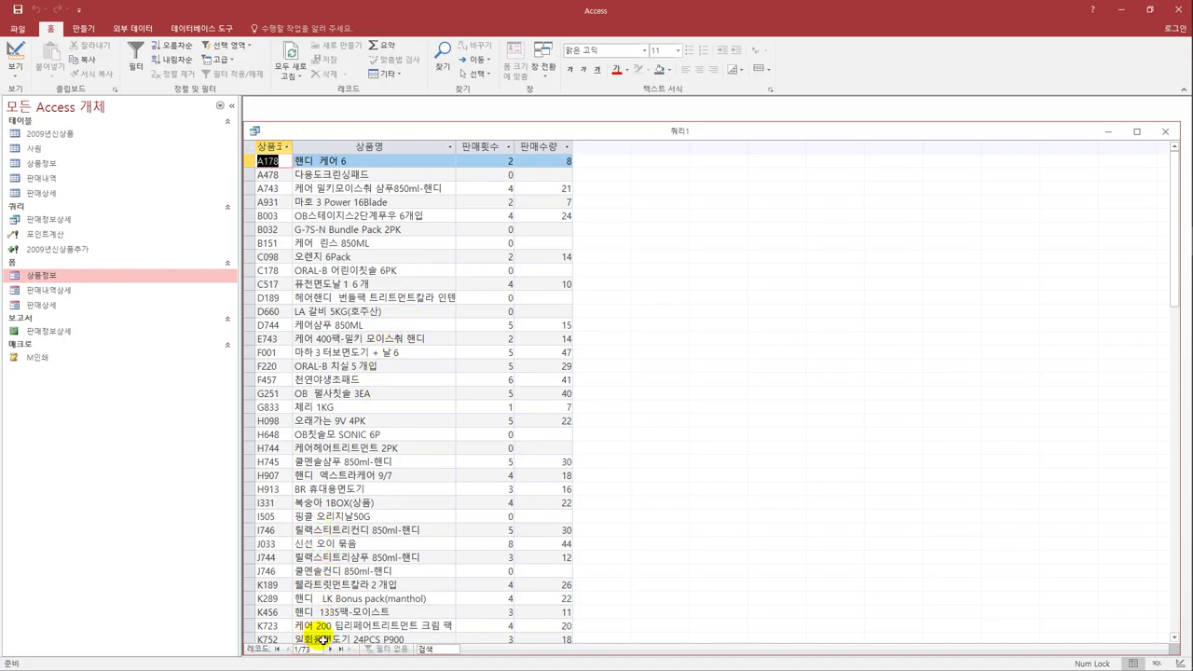
- Examine the blank 판매수량 cells of the products without sales in the query datasheet
click(543, 174)
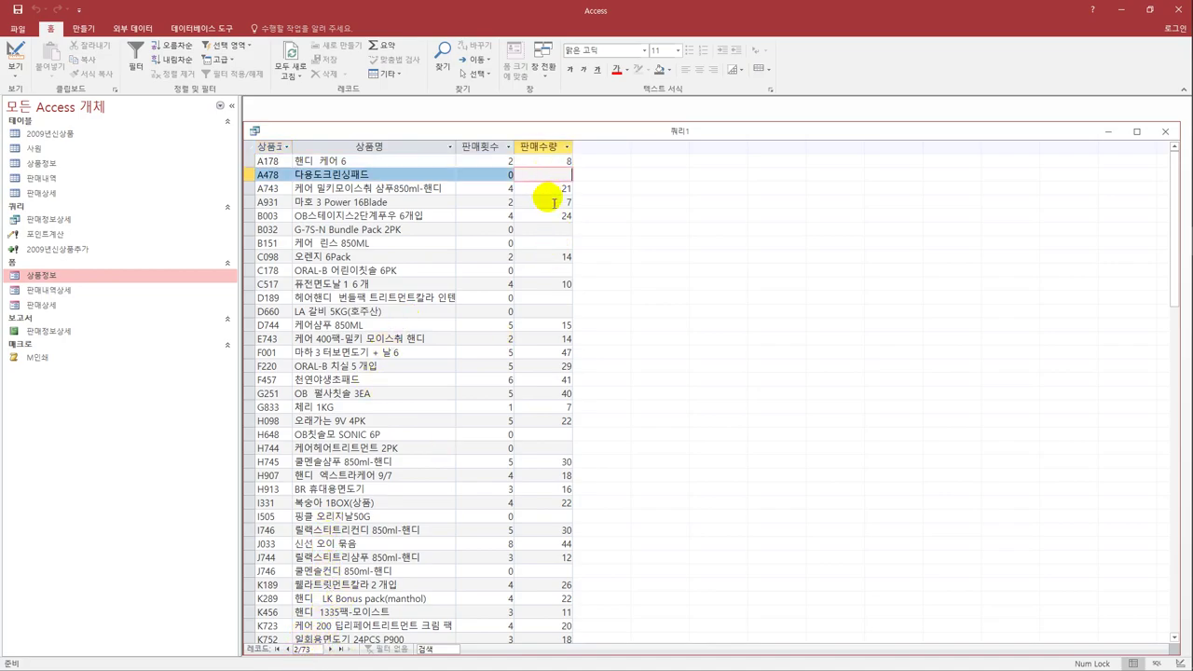
click(549, 230)
click(549, 244)
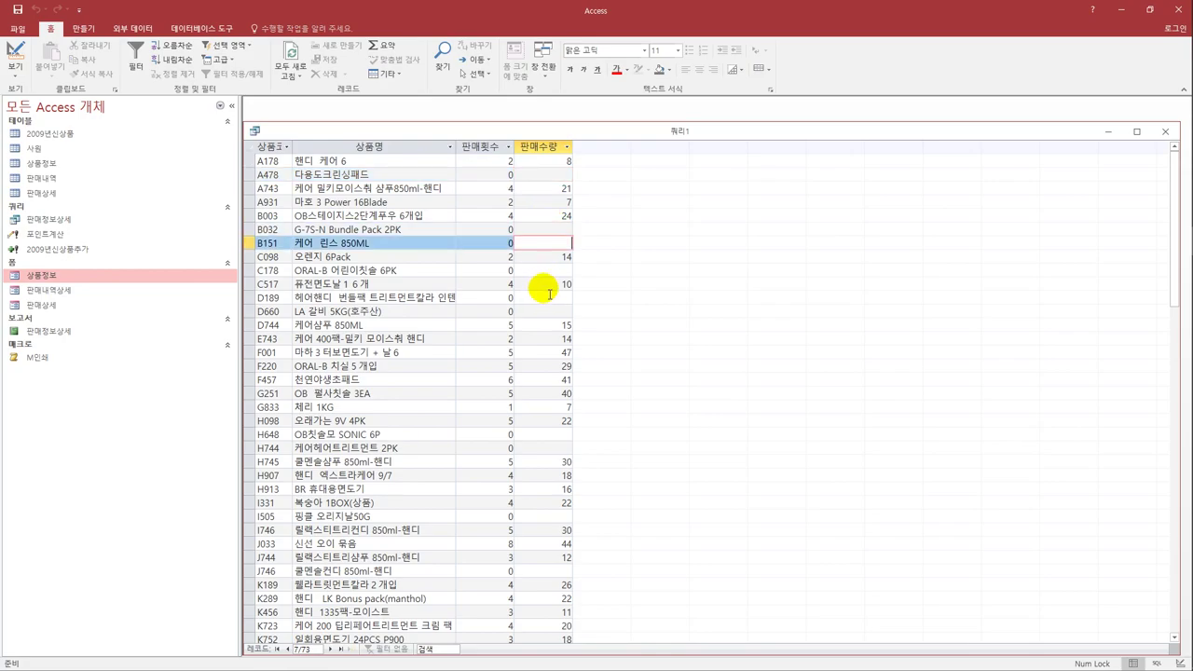
click(550, 271)
click(543, 298)
click(542, 311)
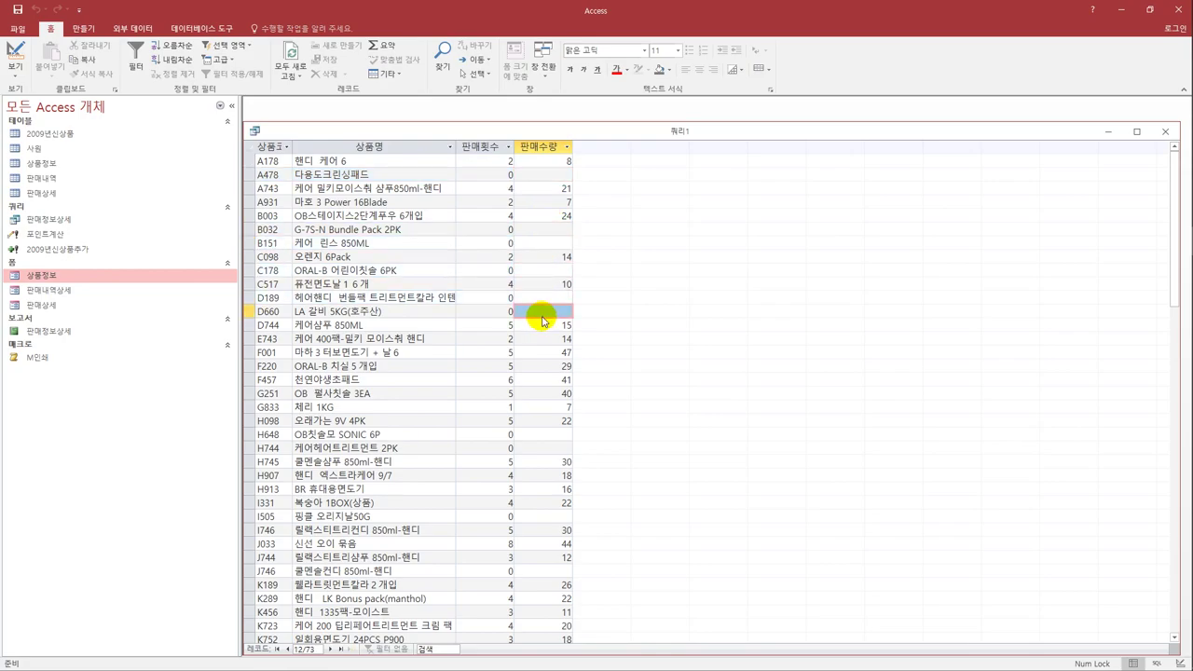
- Return to design view and review the join properties between 상품정보 and 판매상세
click(15, 70)
click(30, 149)
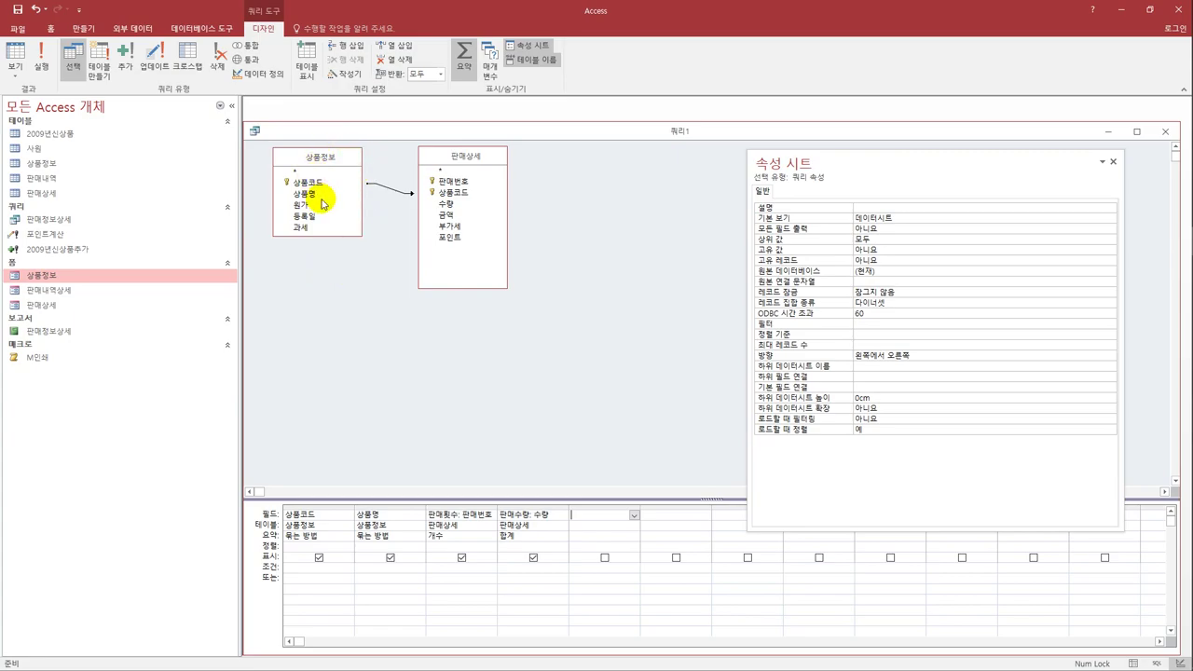
double_click(382, 190)
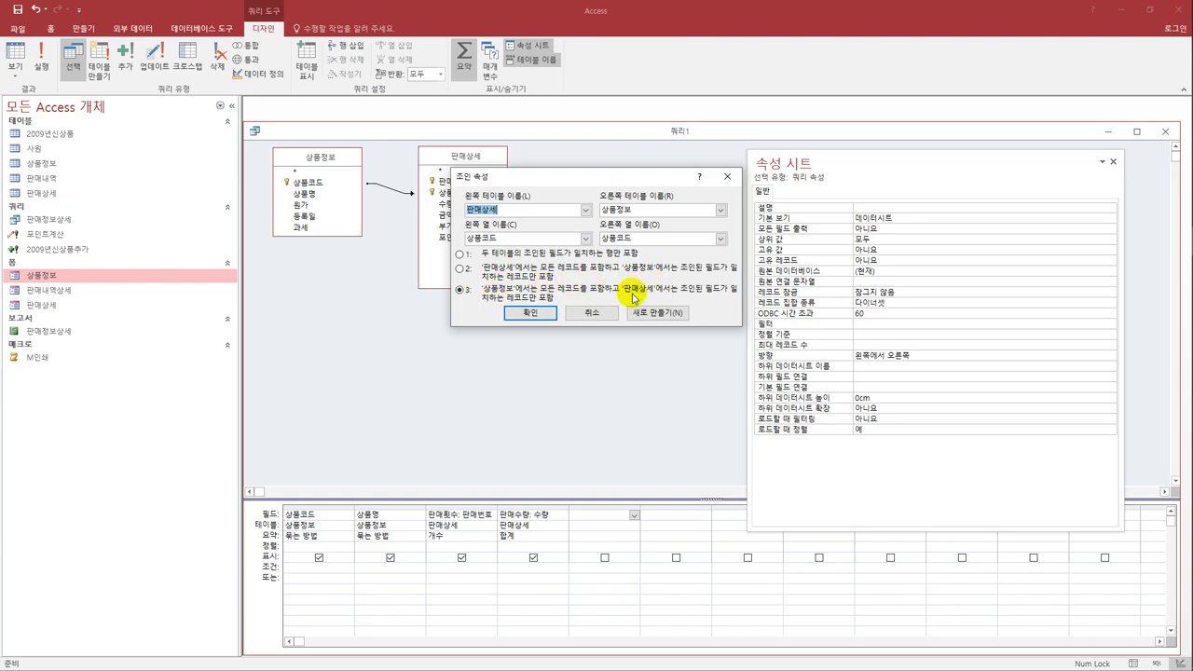
click(547, 315)
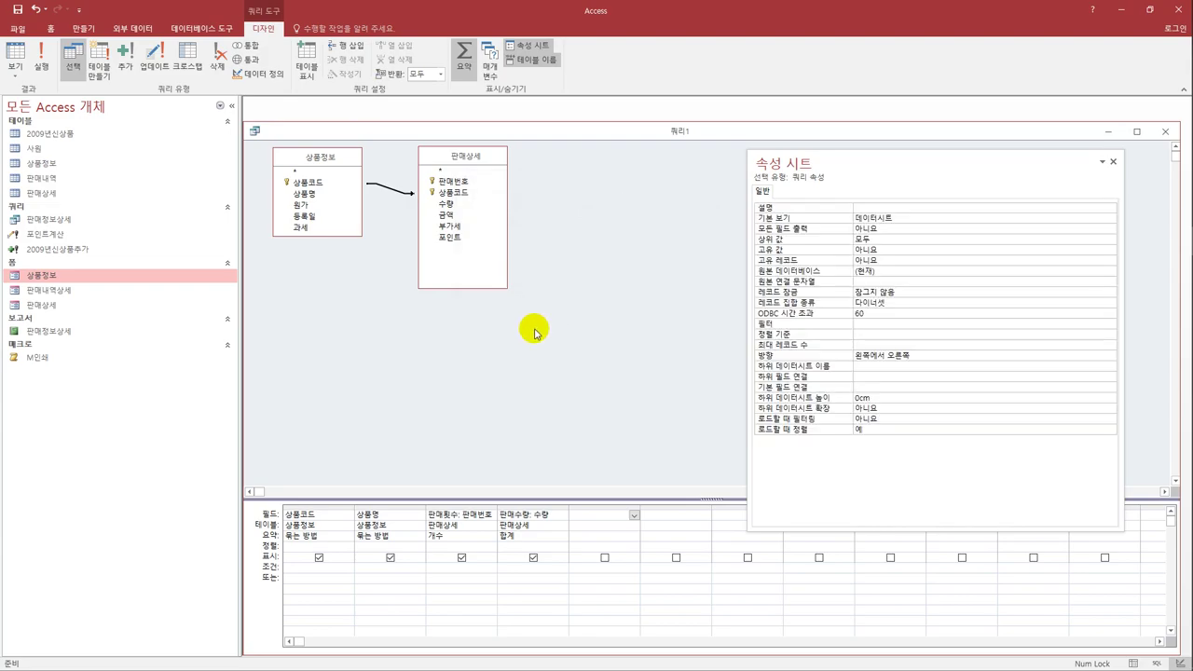
- Look through the query's records in datasheet view, then return to design view
click(15, 54)
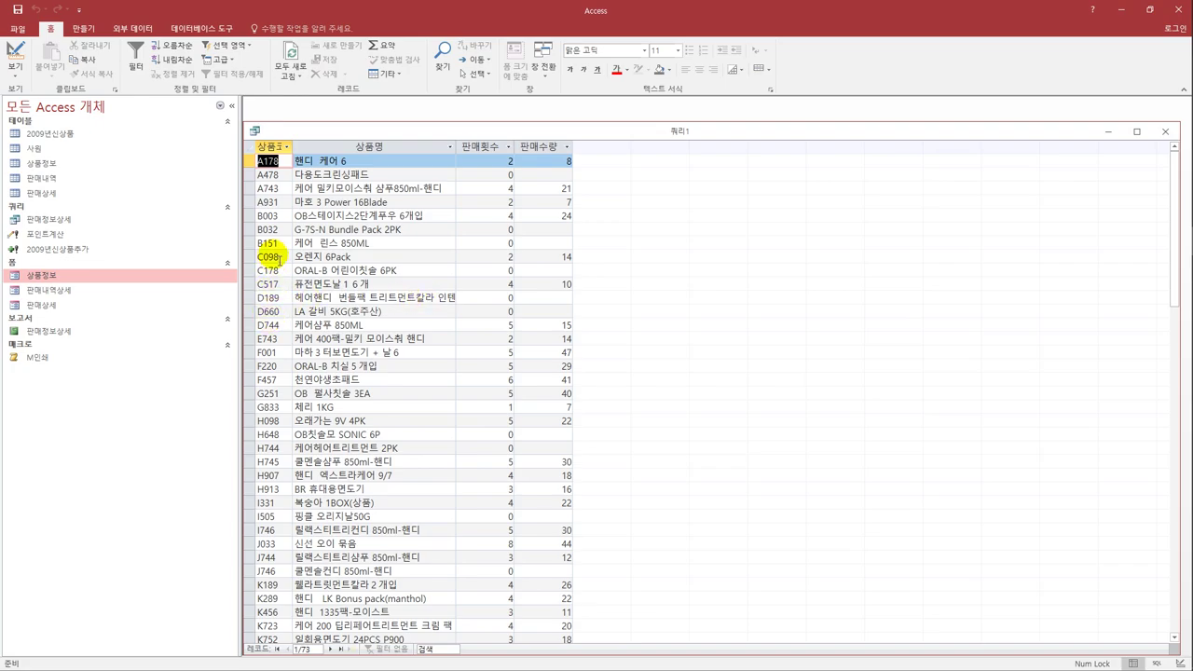
scroll(287, 358, down, 3)
scroll(286, 358, down, 5)
scroll(297, 371, up, 10)
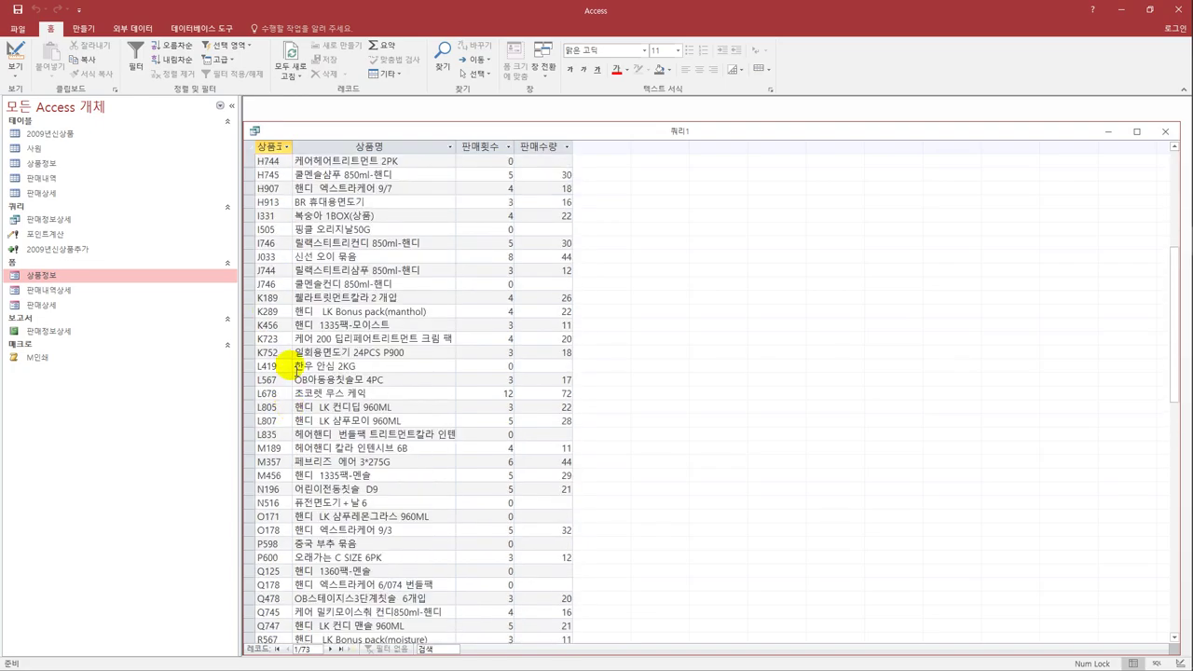
click(15, 54)
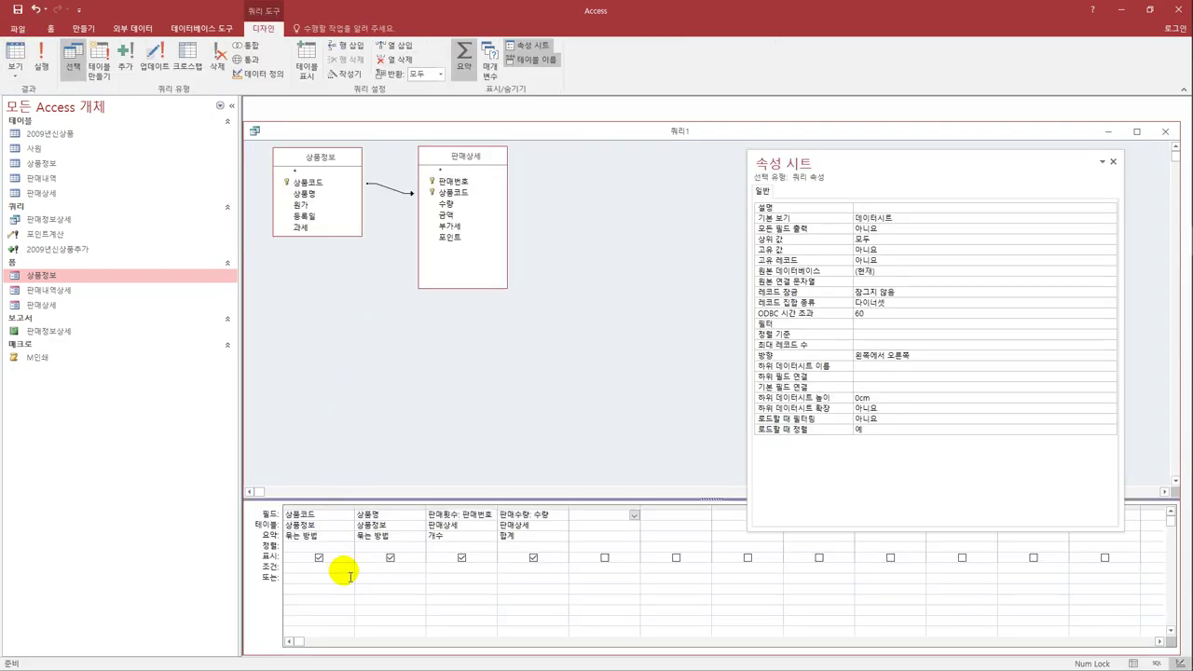
- Sort 상품코드 in ascending order (오름차순) and save the query as 상품별총판매수량
click(341, 546)
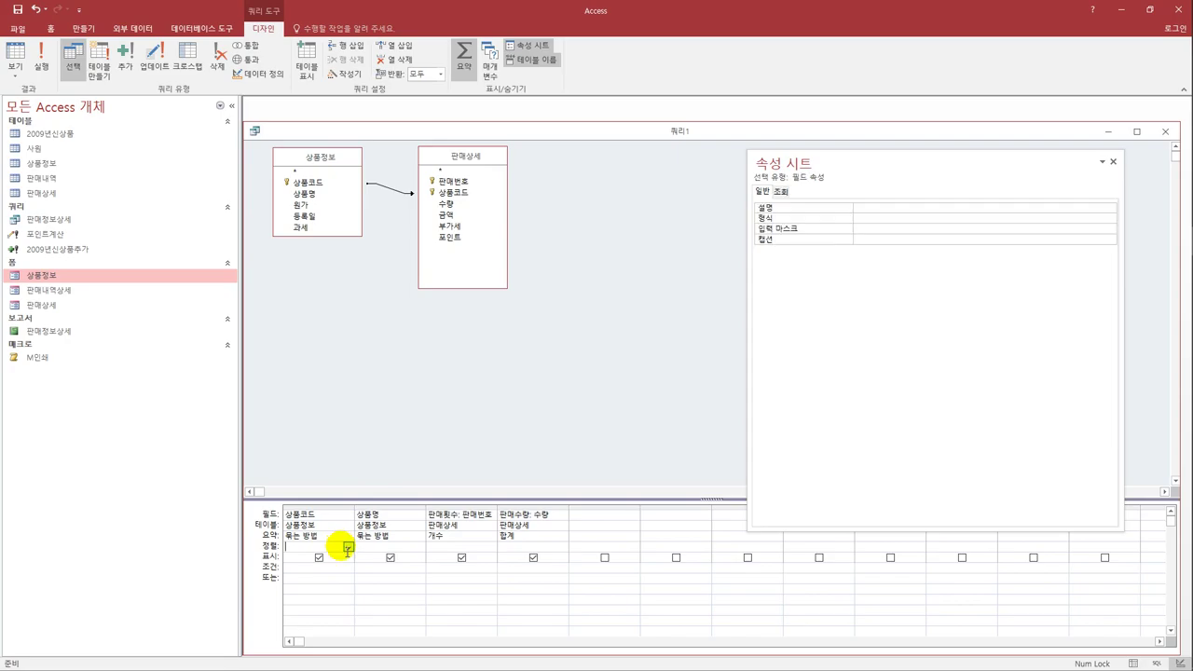
click(348, 548)
click(322, 557)
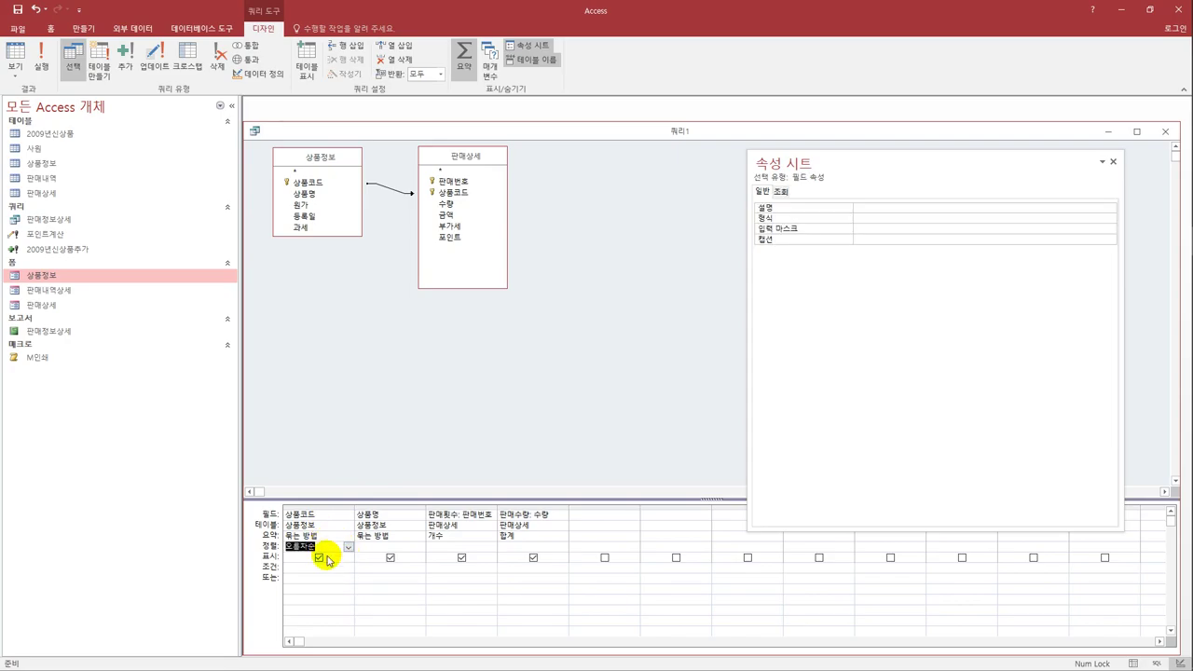
click(17, 10)
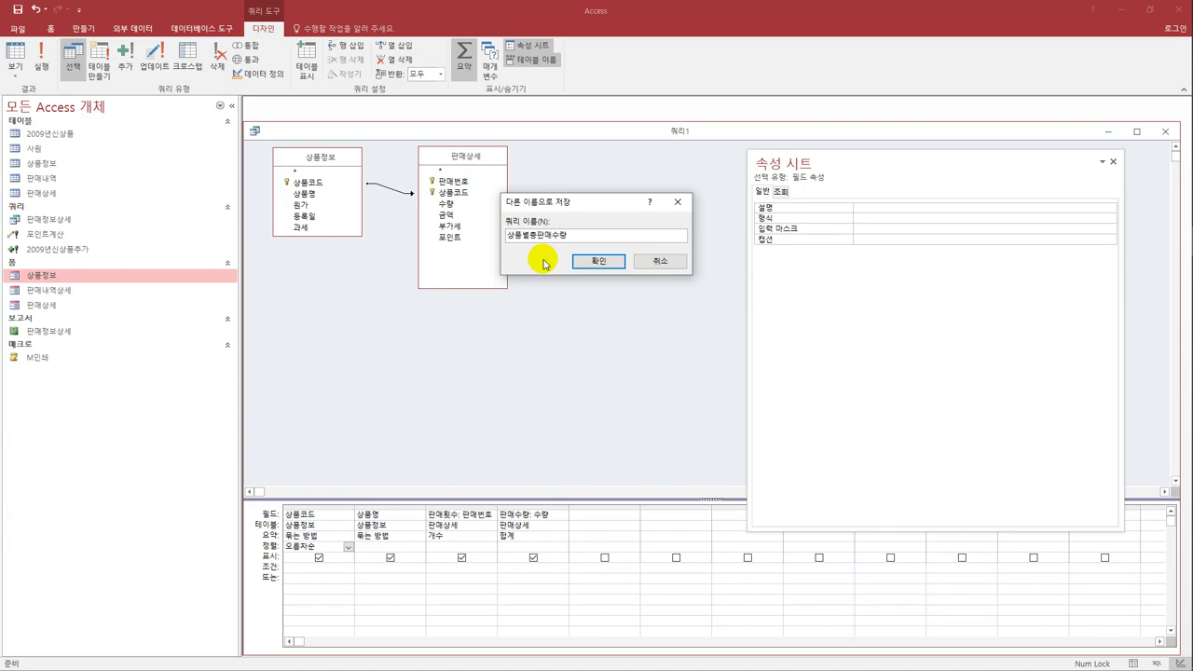
click(585, 261)
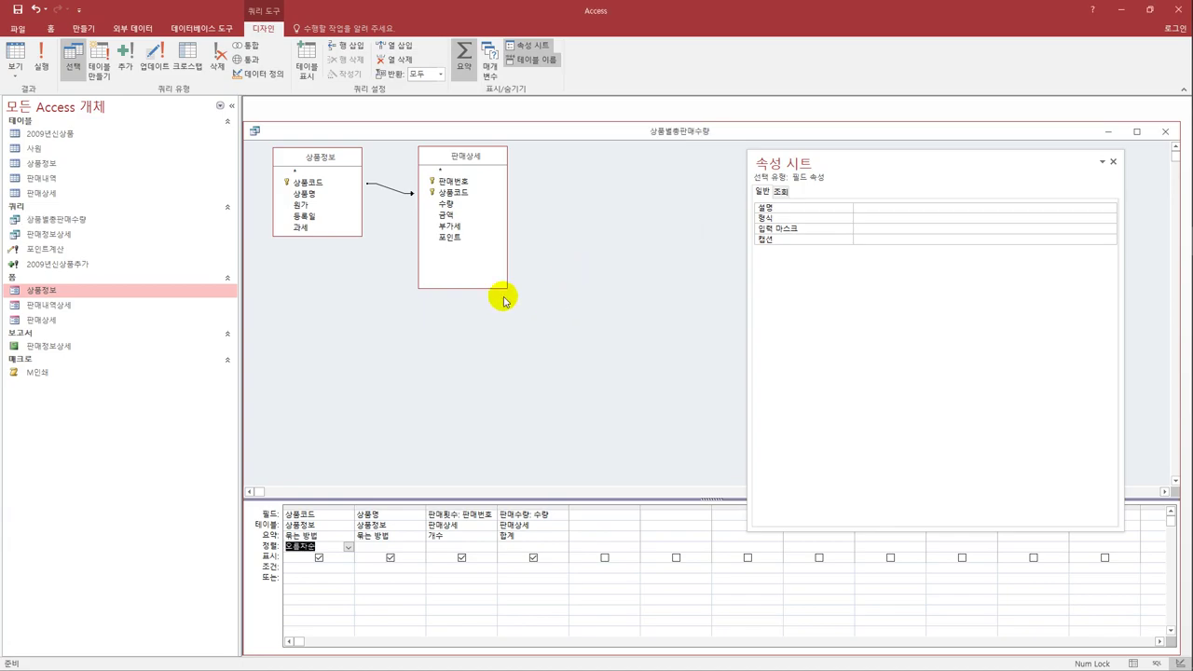
- Check the join properties between 상품정보 and 판매상세 without changing them, and close the query
double_click(394, 194)
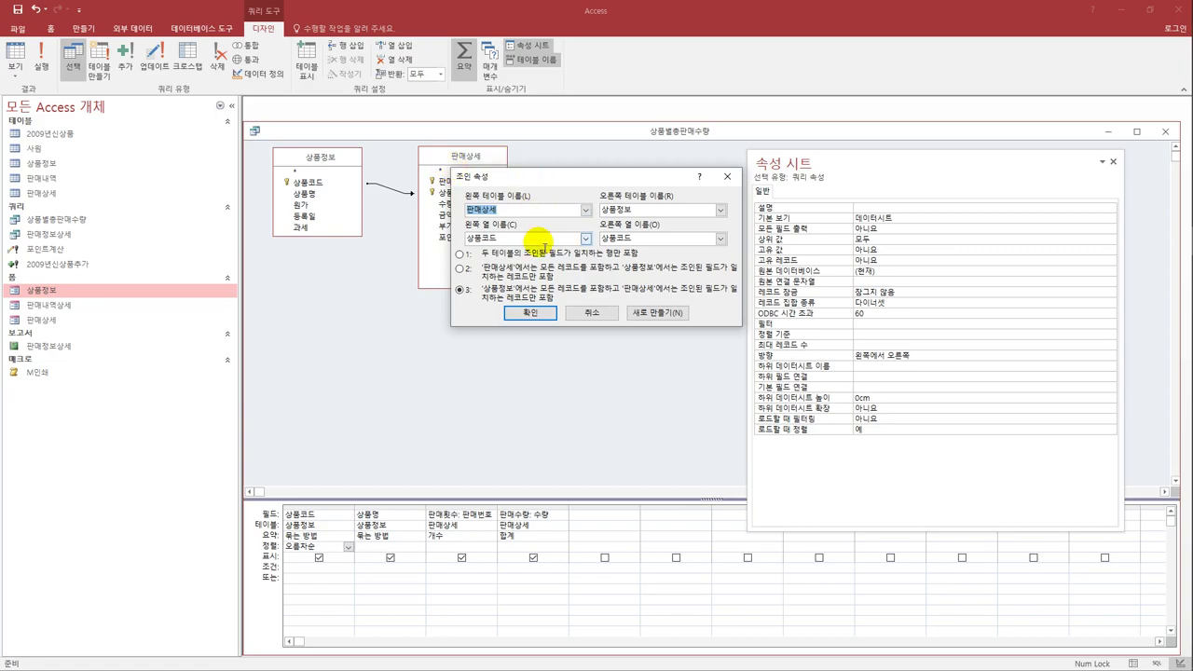
click(578, 312)
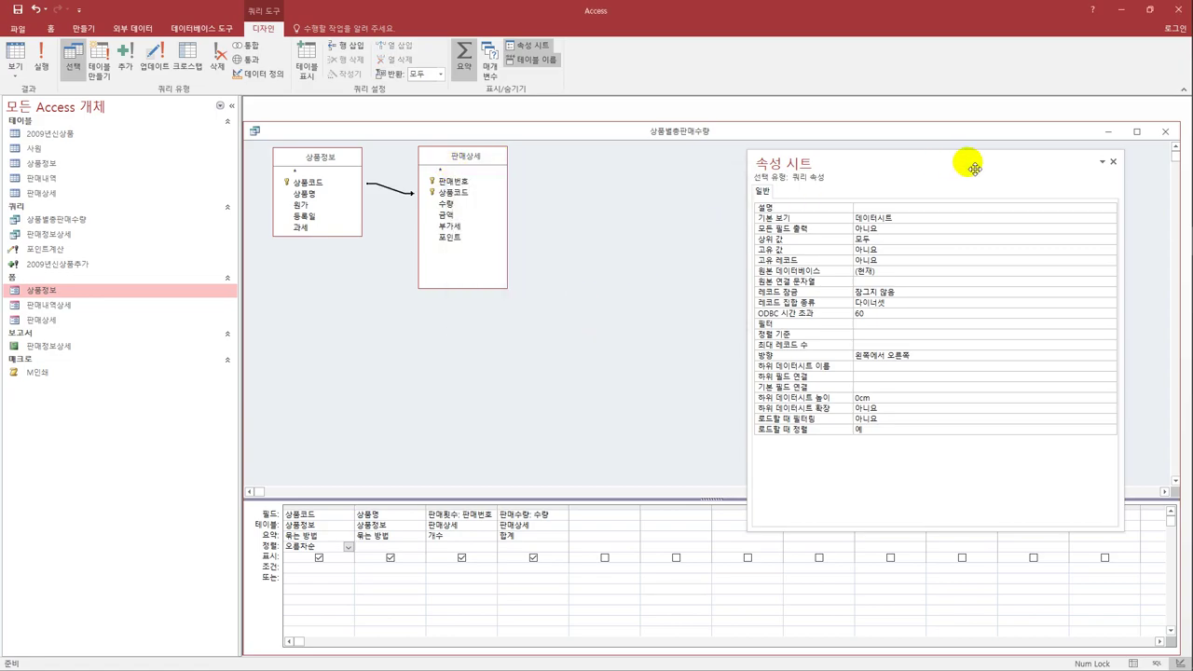
click(1165, 131)
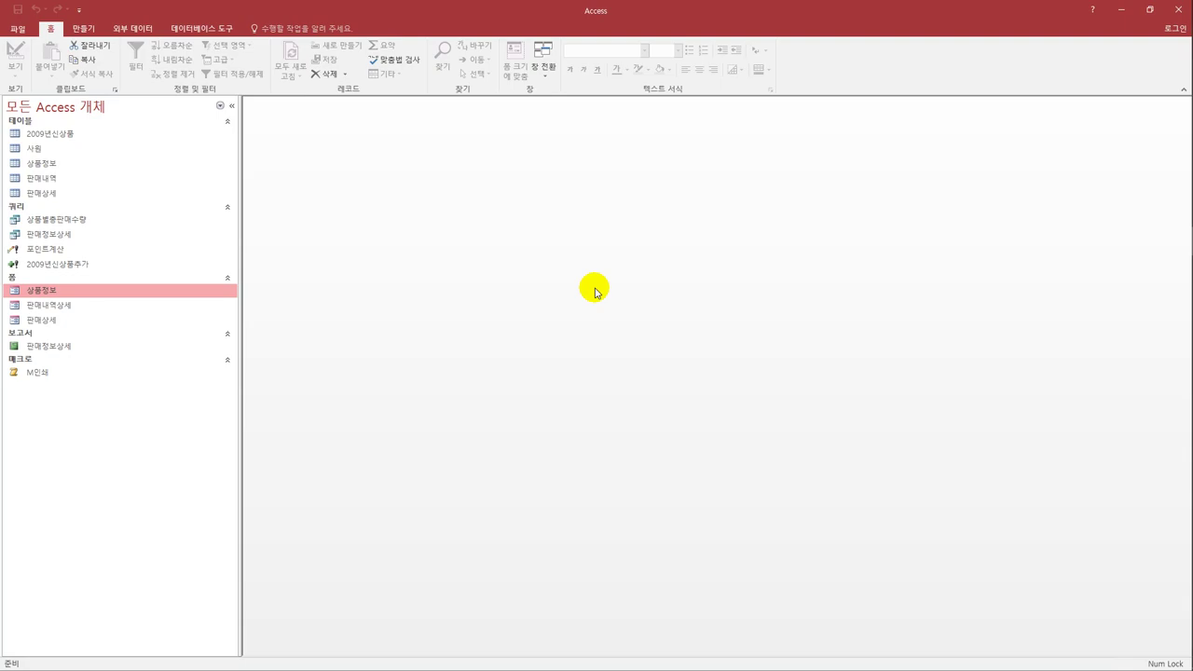
- Create a new query design with the 사원 and 판매내역 tables, space them apart and enlarge the 사원 field list
click(82, 29)
click(195, 71)
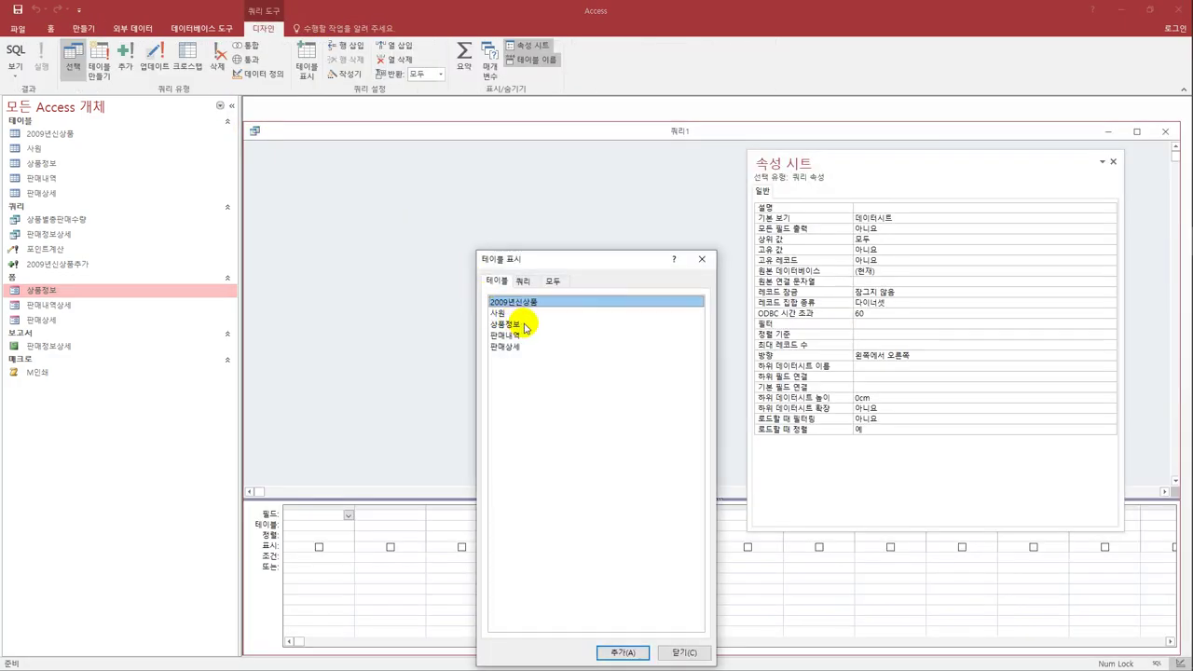
double_click(520, 317)
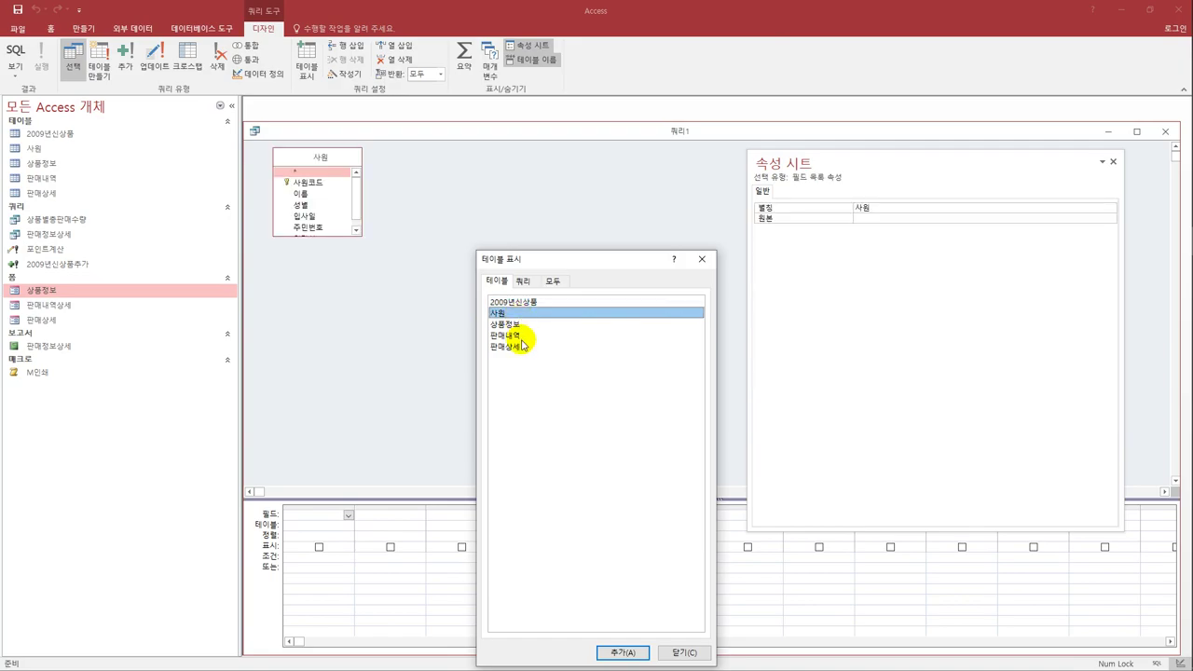
click(523, 338)
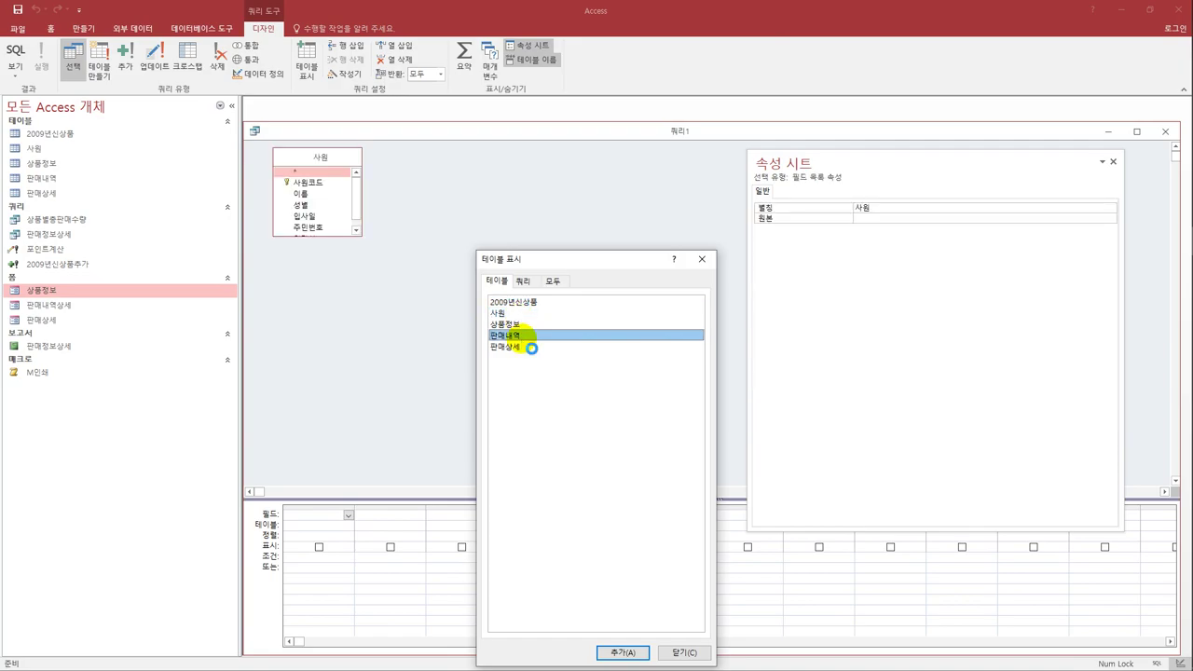
double_click(522, 337)
click(684, 653)
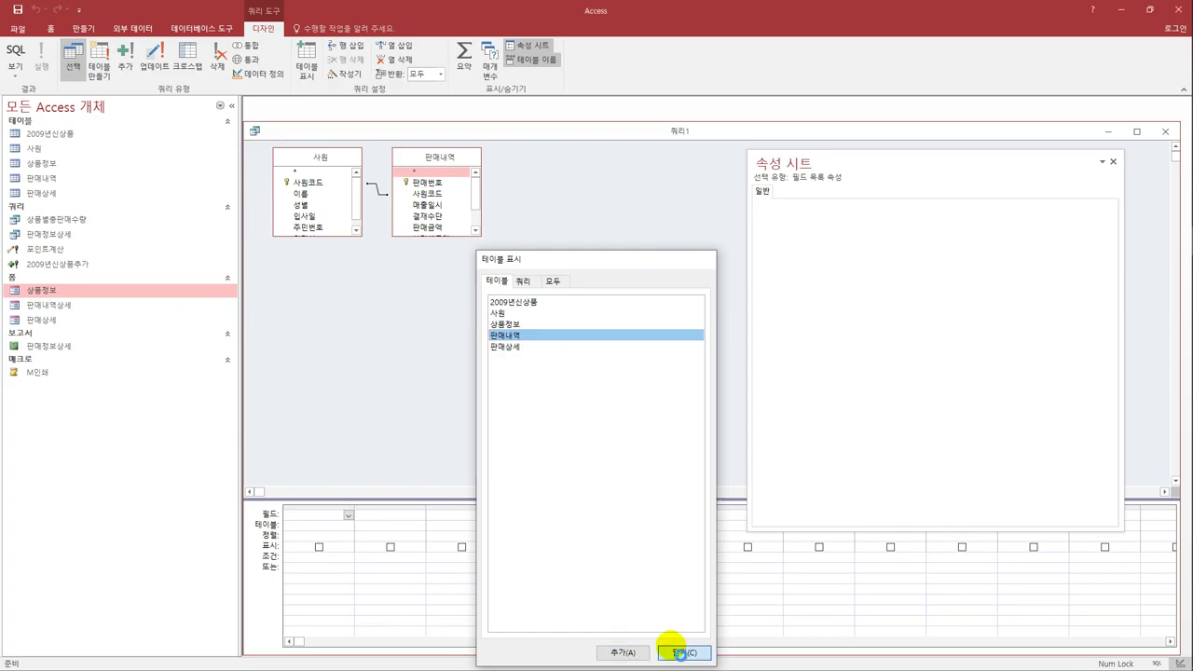
drag(444, 160, 470, 165)
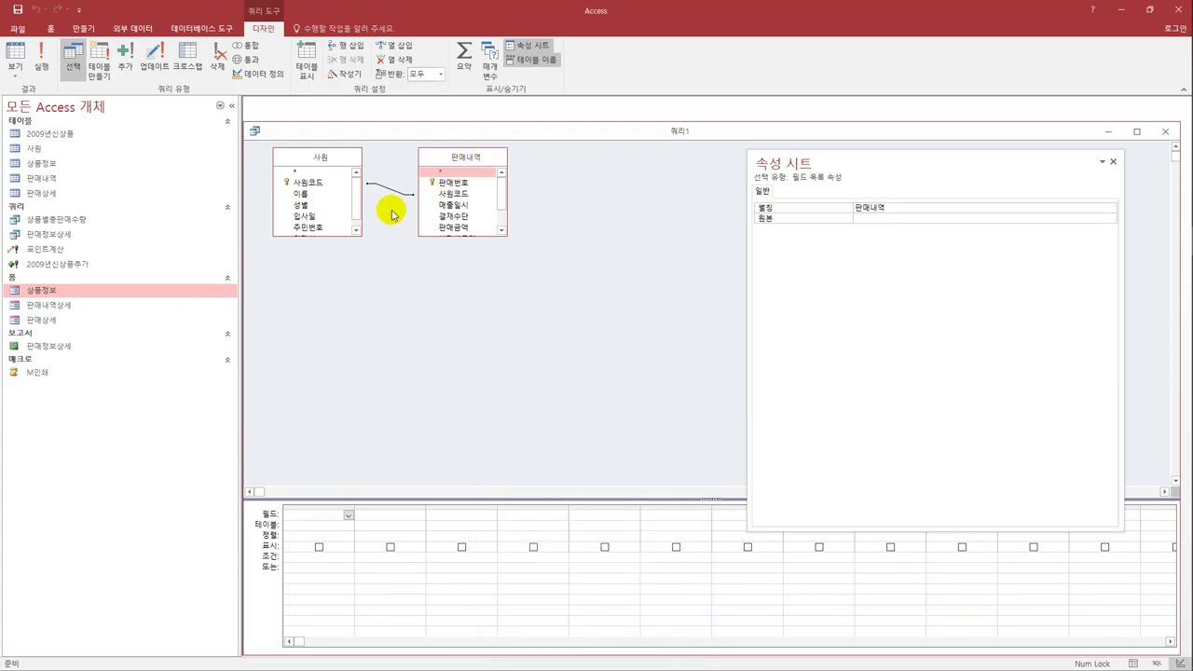
drag(337, 239, 334, 291)
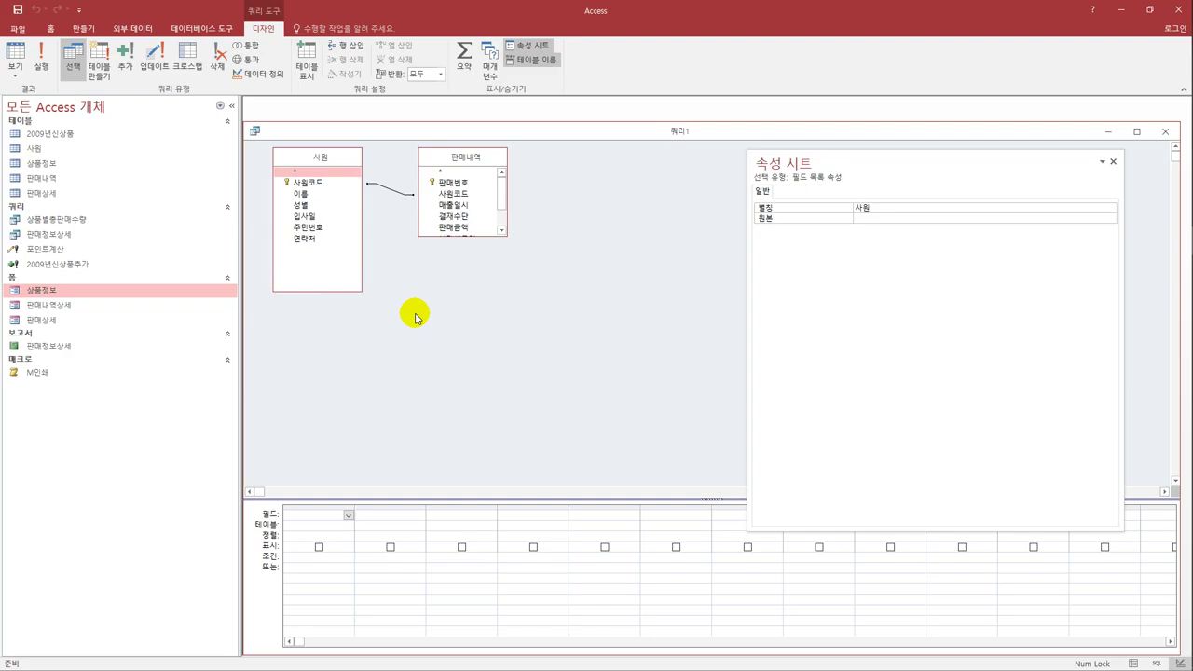
- Add 사원코드, 이름 and 입사일 from 사원 to the query grid, and check the records in datasheet view before returning to design view
double_click(310, 182)
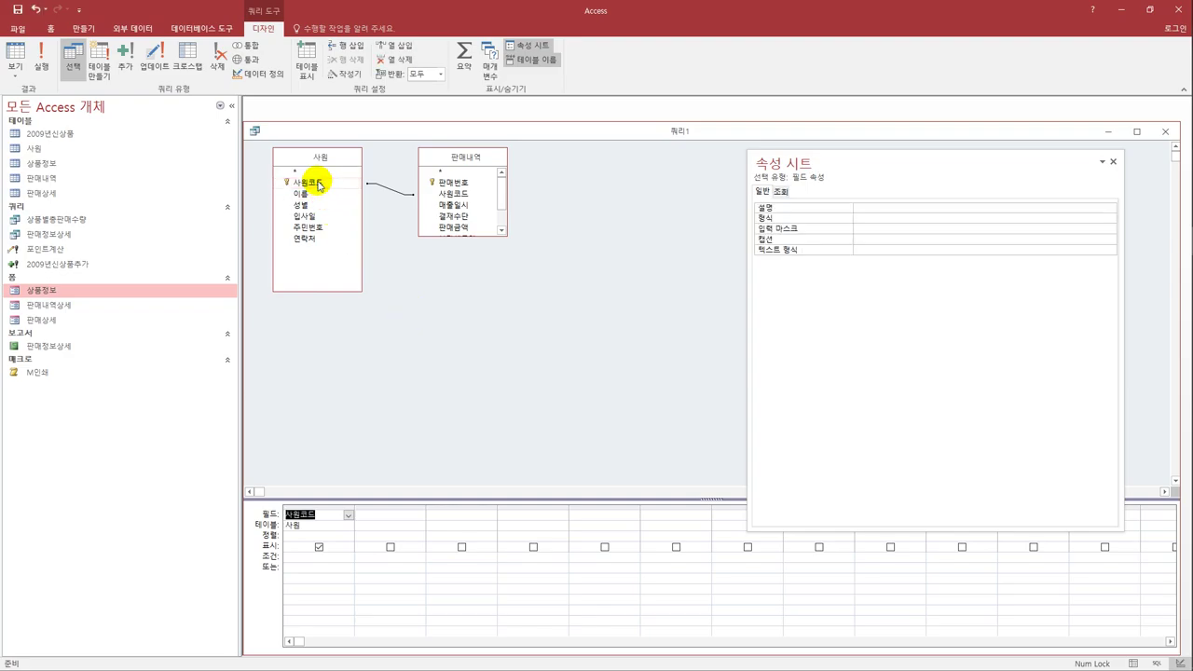
double_click(320, 194)
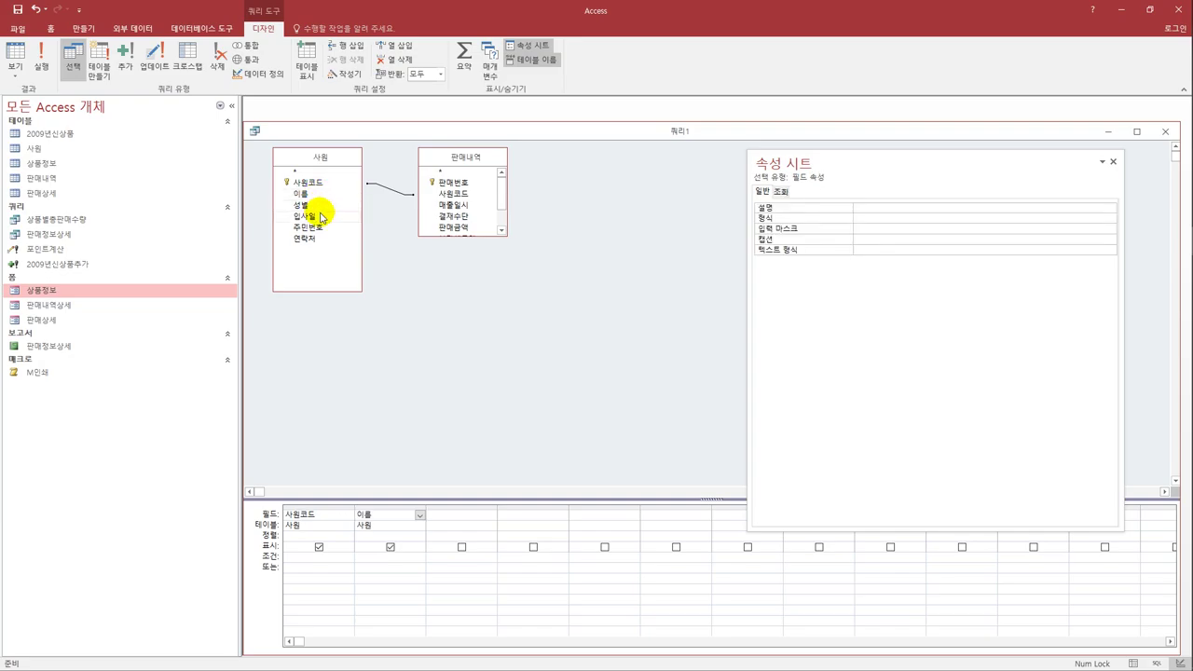
double_click(320, 216)
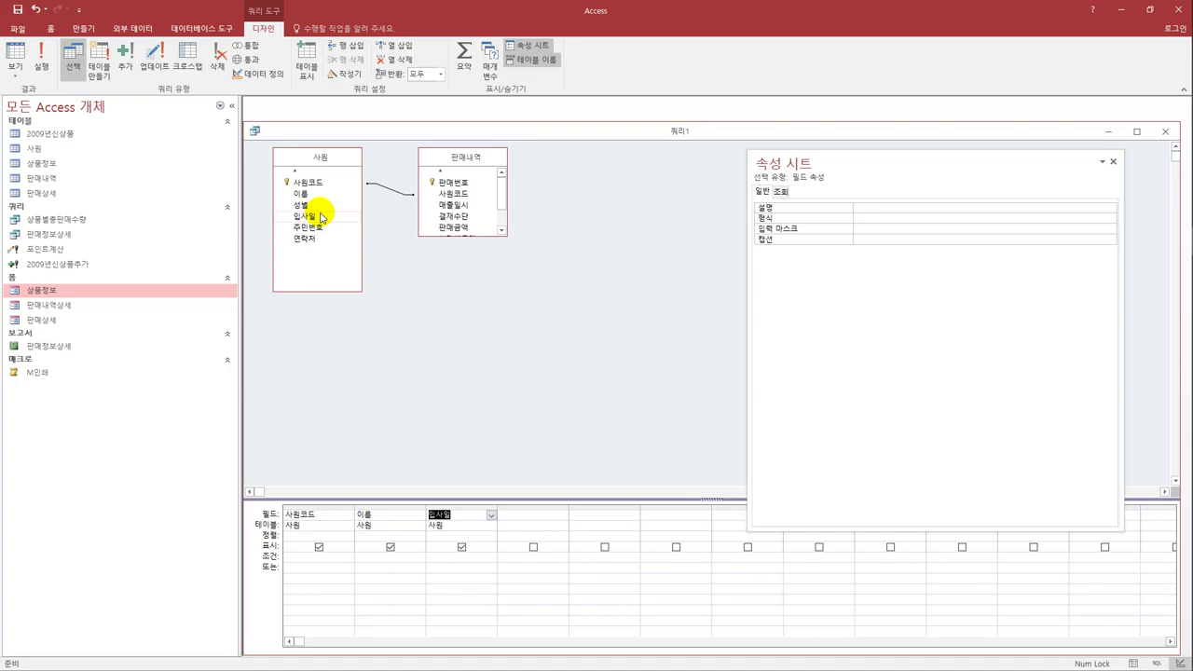
click(14, 59)
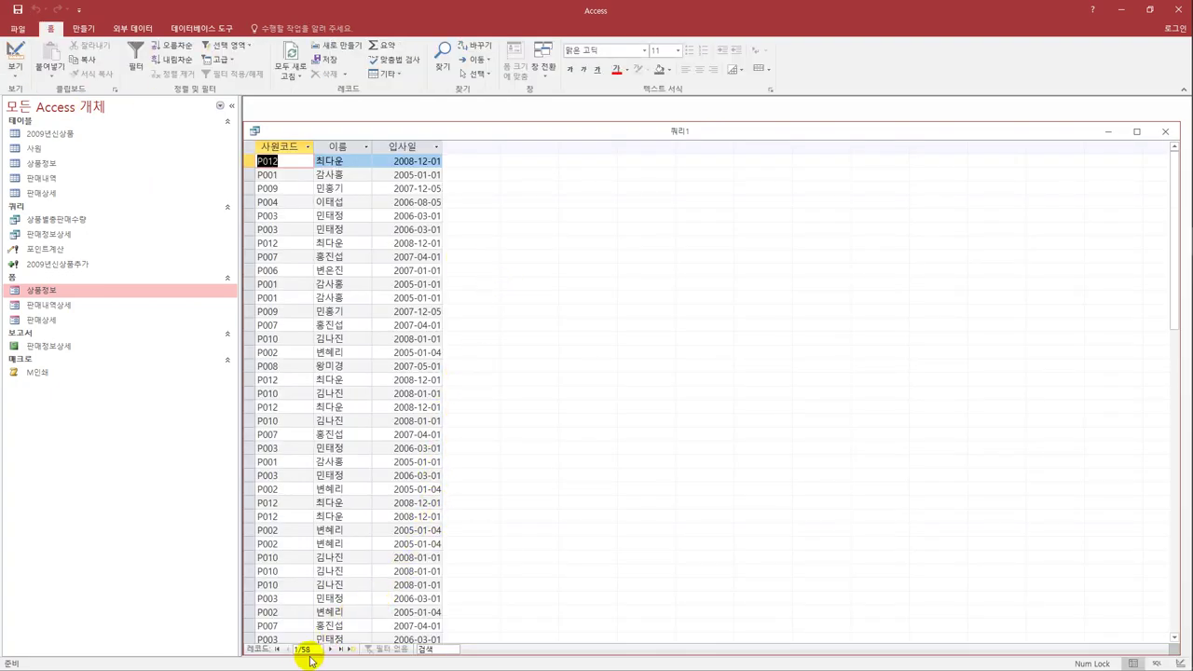
click(15, 58)
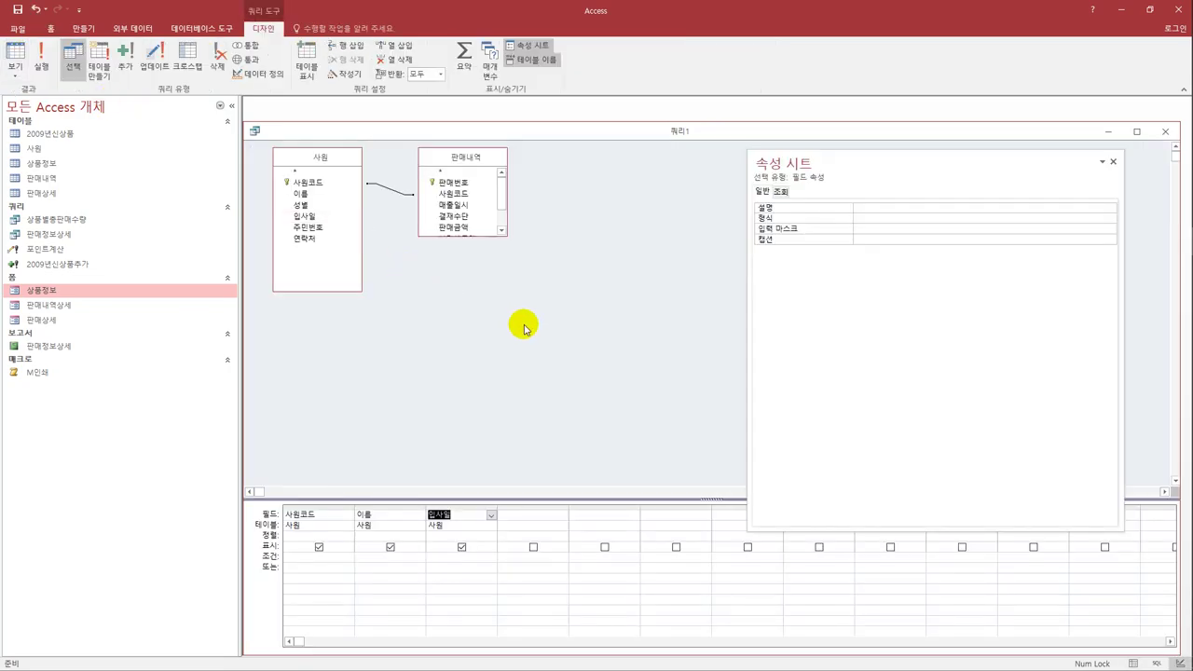
- Change the join to include all 사원 records and only matching 판매내역 records, and review the result in datasheet view
double_click(385, 193)
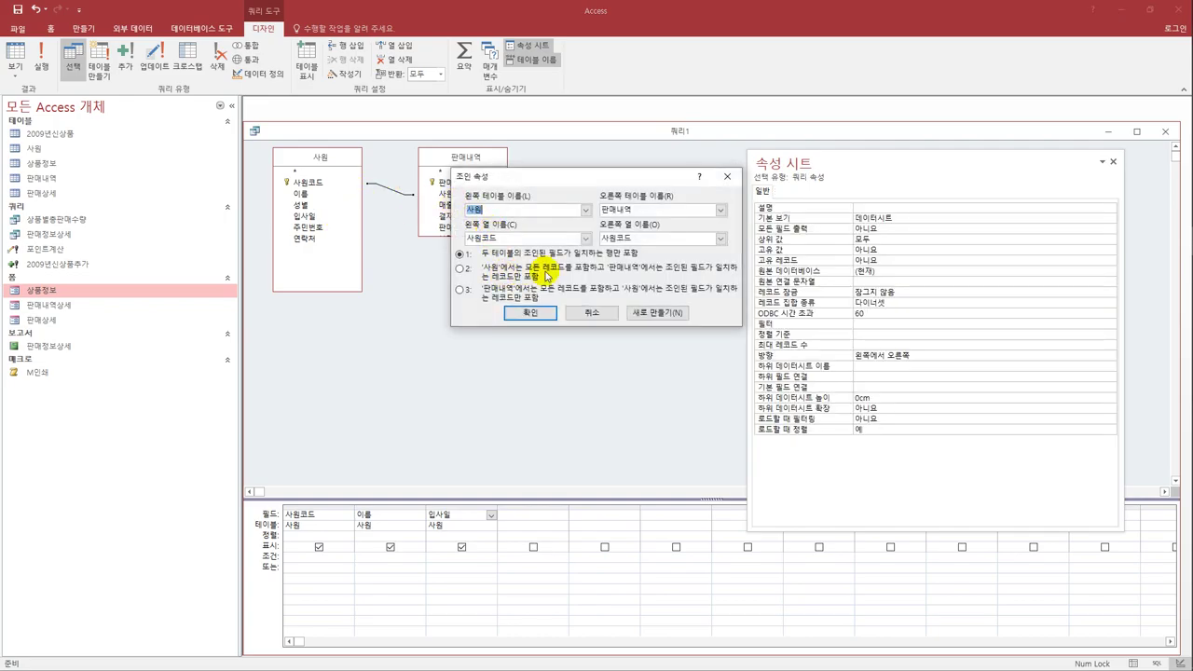
click(460, 268)
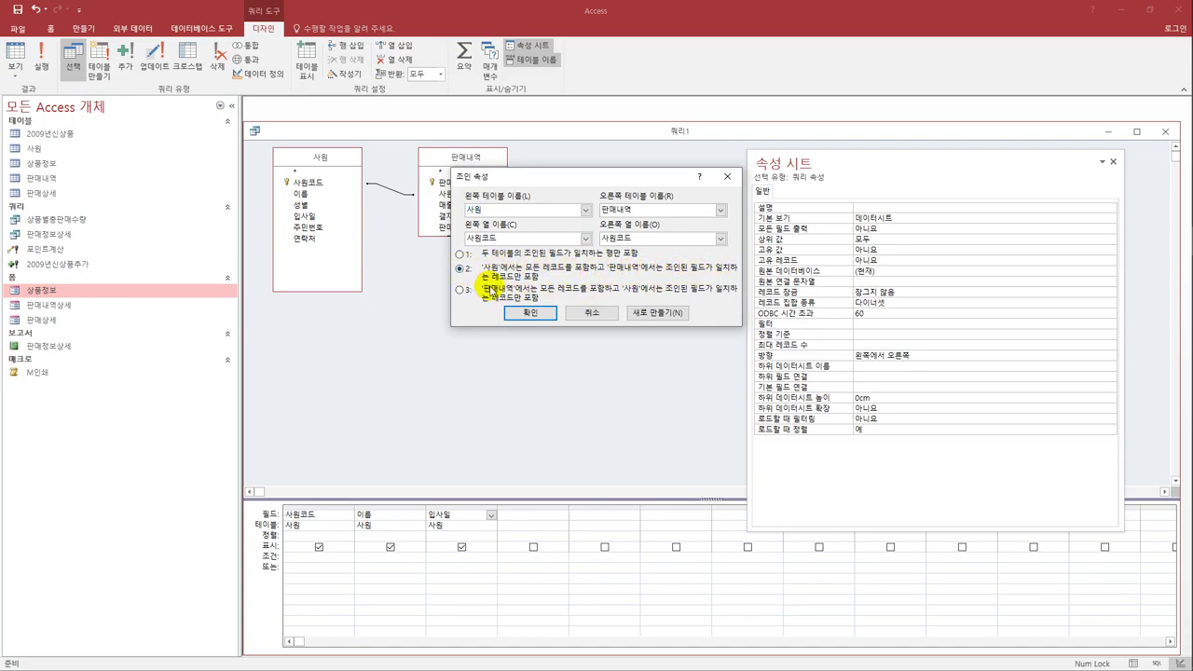
click(531, 312)
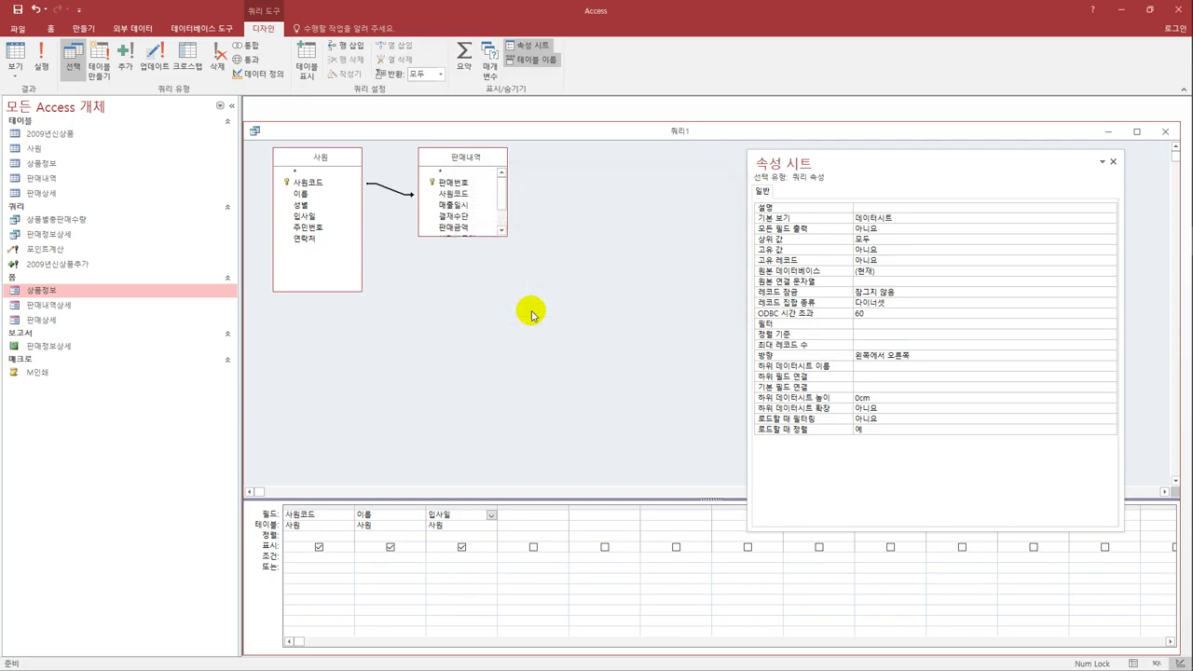
click(14, 70)
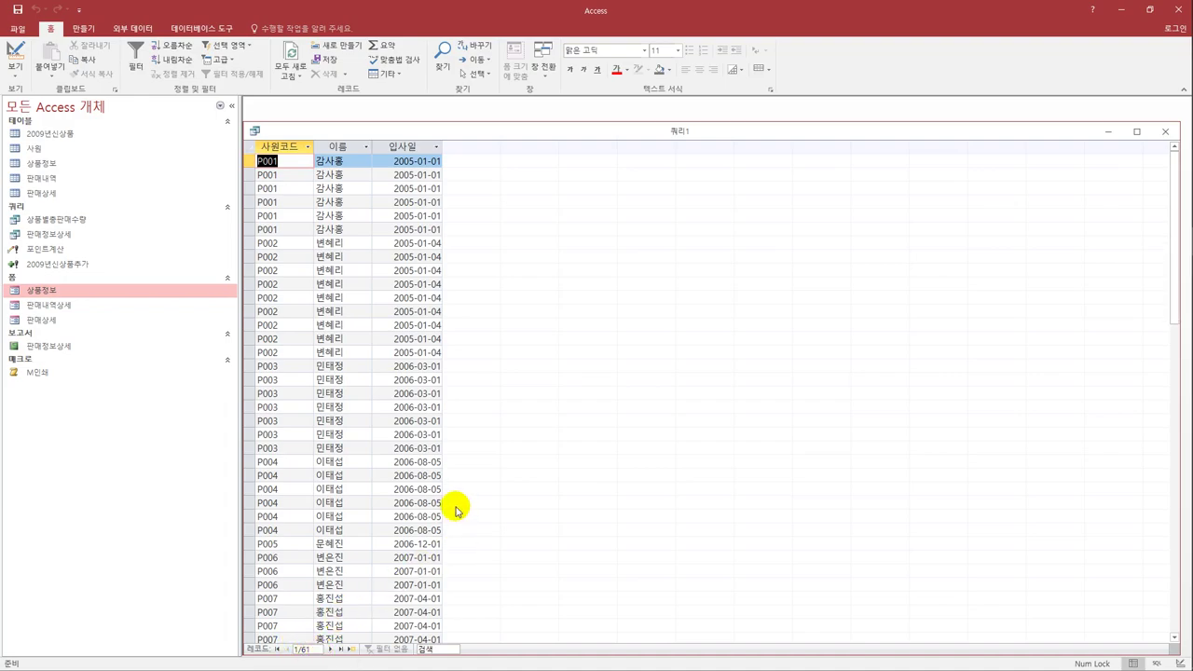
scroll(434, 524, down, 7)
scroll(434, 531, up, 7)
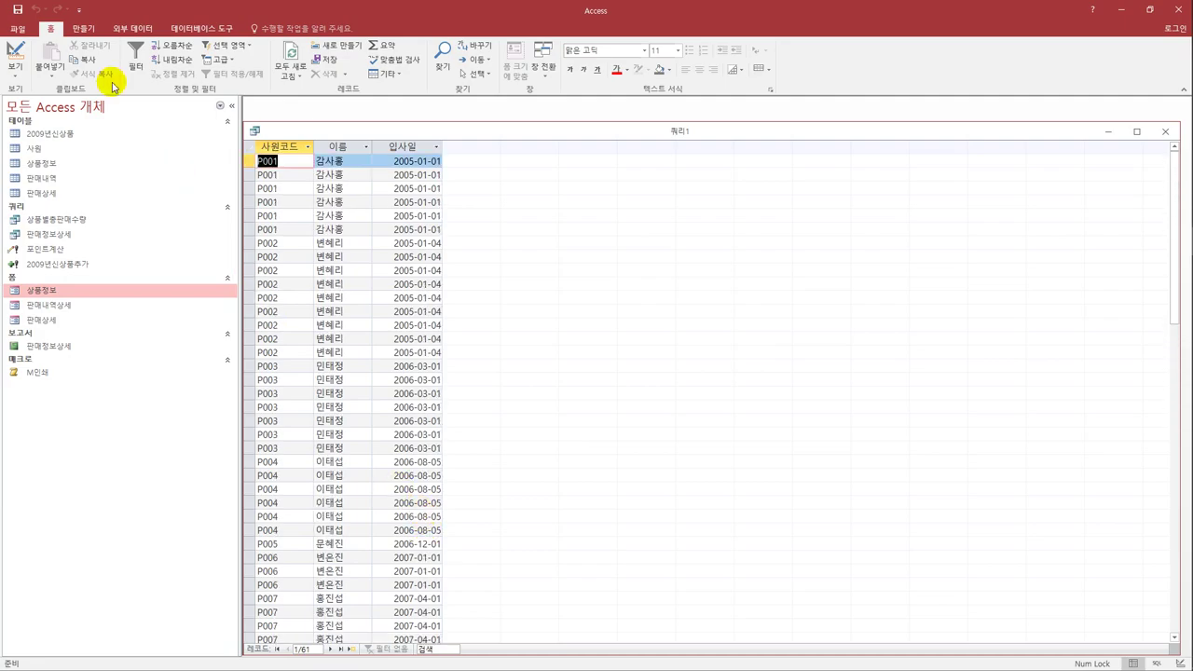
click(15, 59)
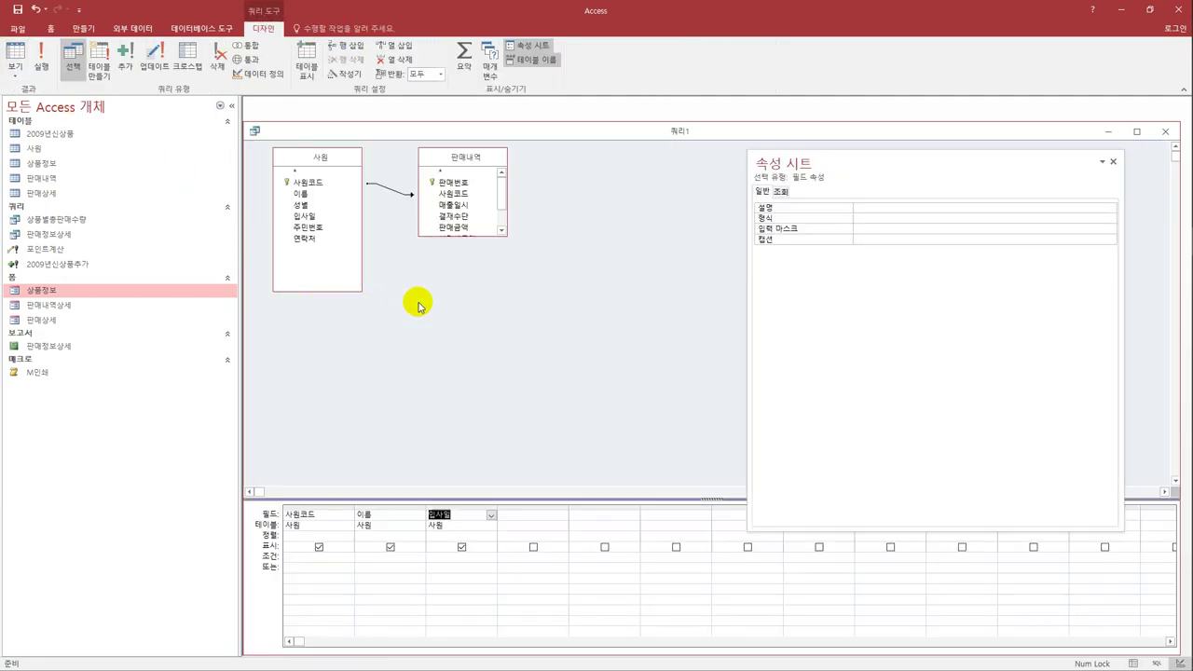
- Enlarge the 판매내역 field list, add 사원코드 from 사원 as a hidden column with criterion is null, and check the result in datasheet view
drag(480, 239, 480, 292)
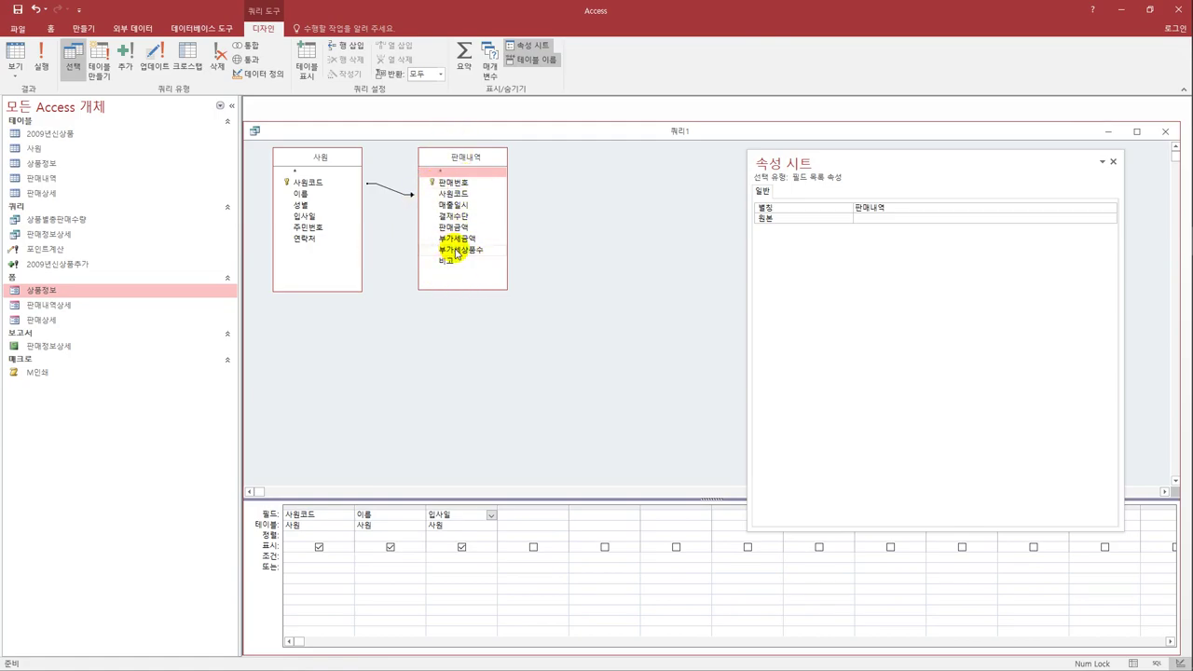
double_click(327, 188)
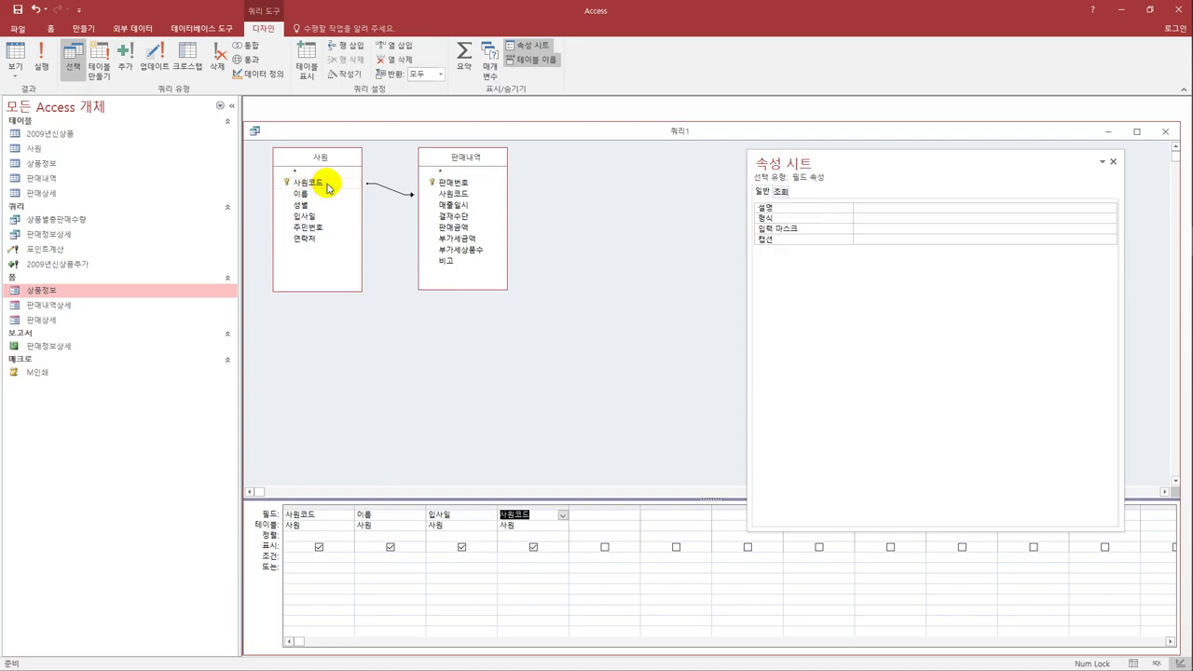
click(533, 548)
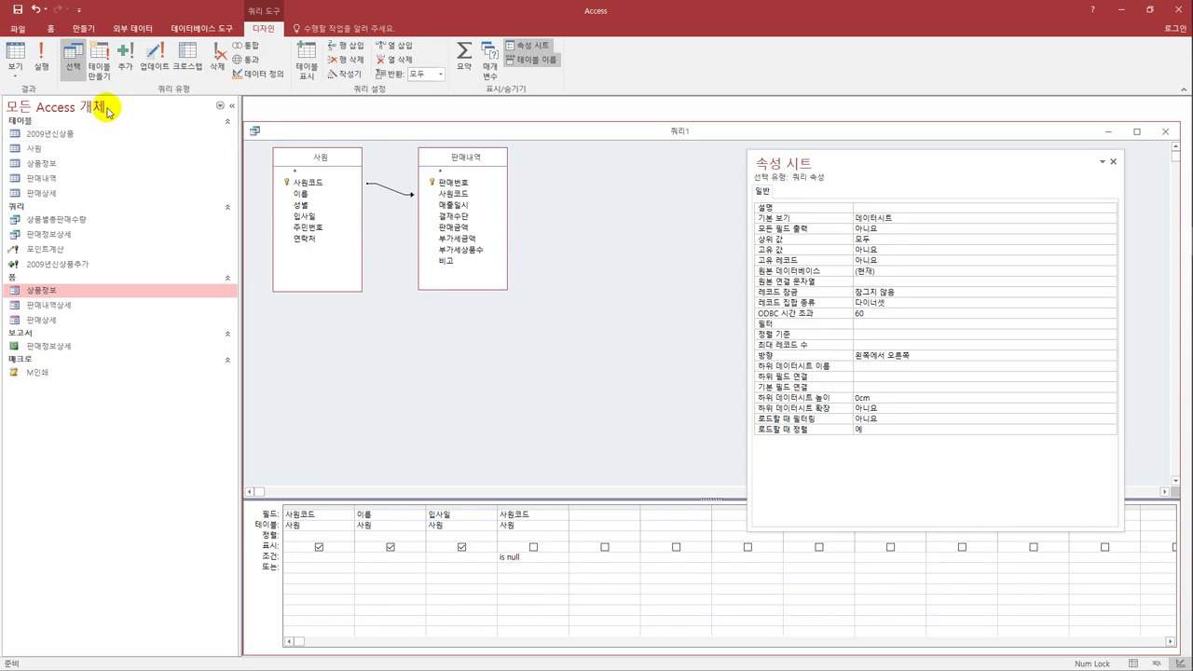
click(15, 52)
click(15, 73)
click(32, 150)
- Change the hidden 사원코드 column's source table to 판매내역, check the records in datasheet view and return to design view
click(537, 525)
click(563, 526)
click(550, 548)
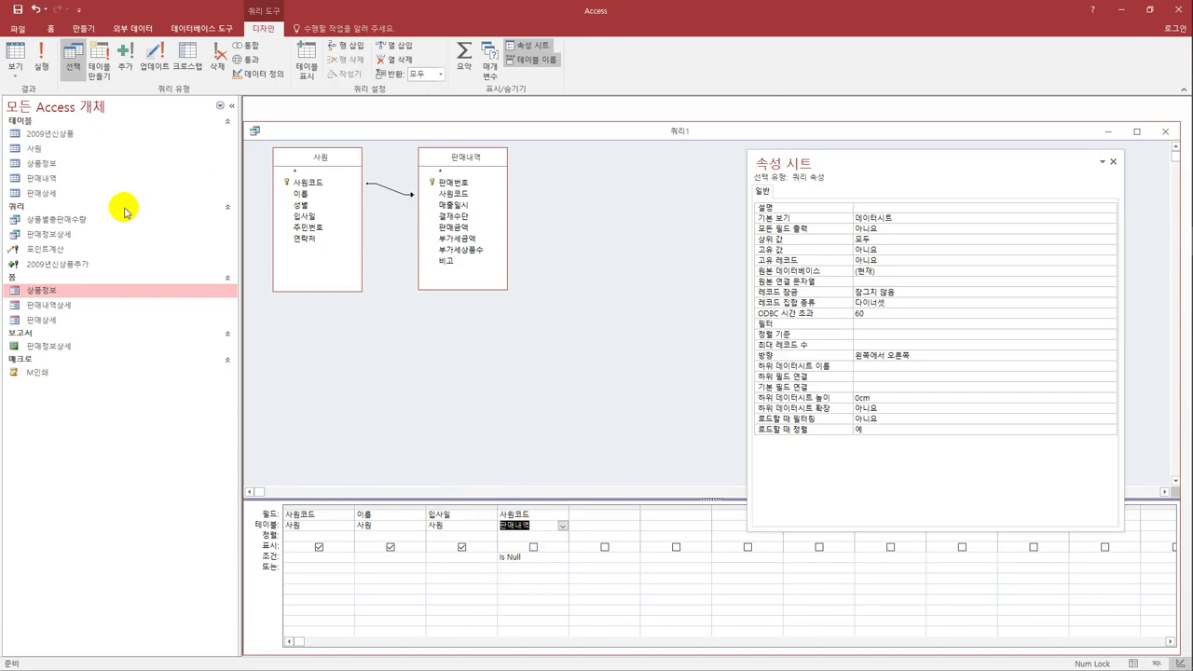
click(15, 51)
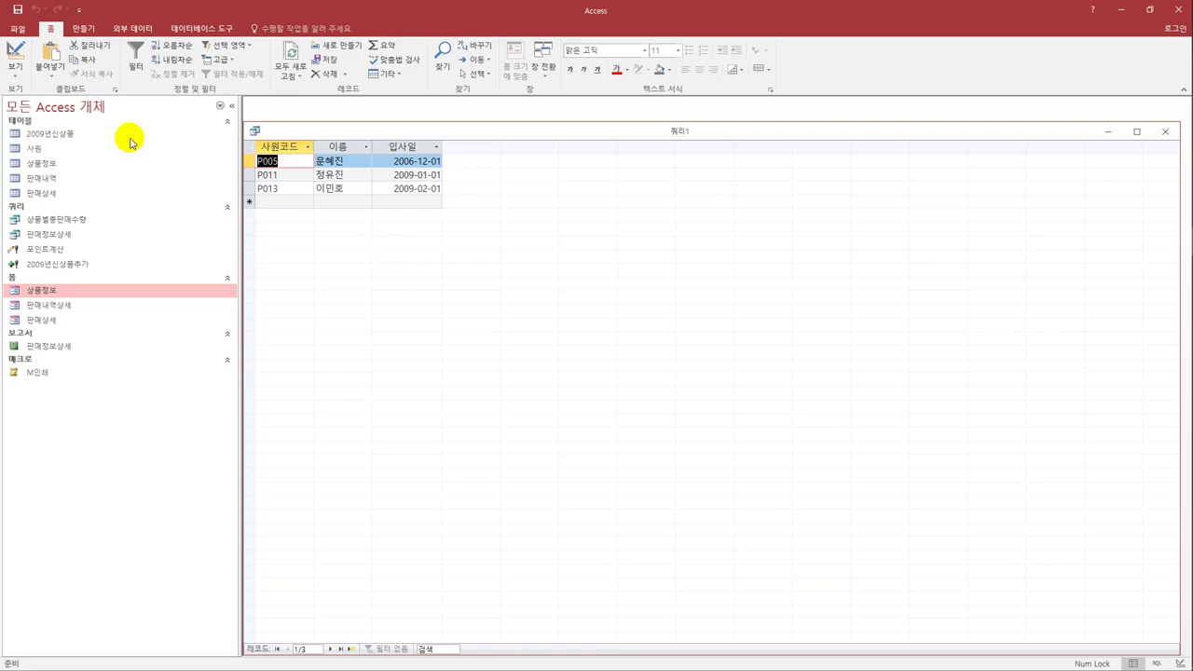
click(14, 73)
click(34, 152)
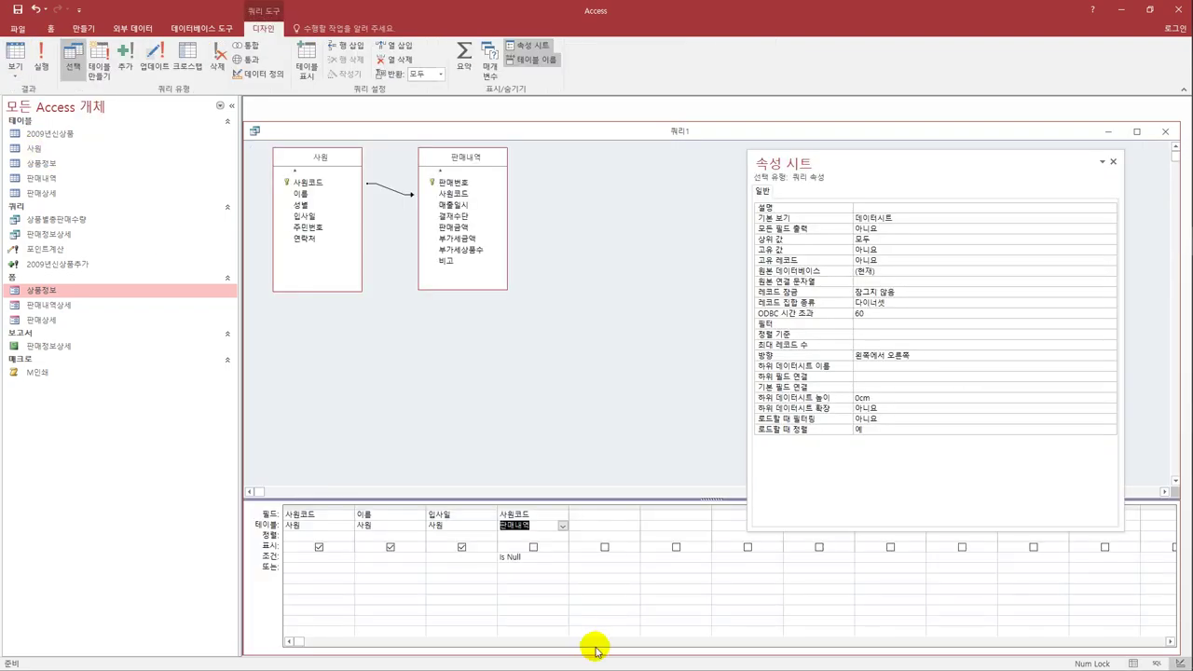
- Switch the hidden 사원코드 column's source table to 사원 and back to 판매내역
click(563, 527)
click(566, 543)
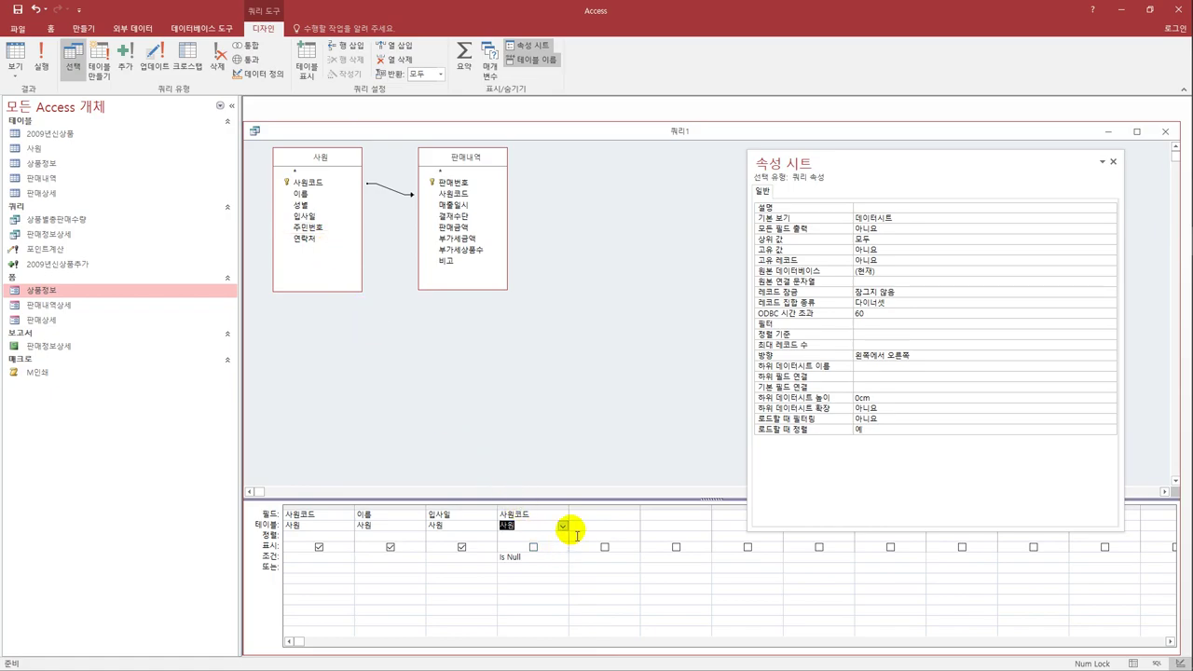
click(563, 527)
click(550, 548)
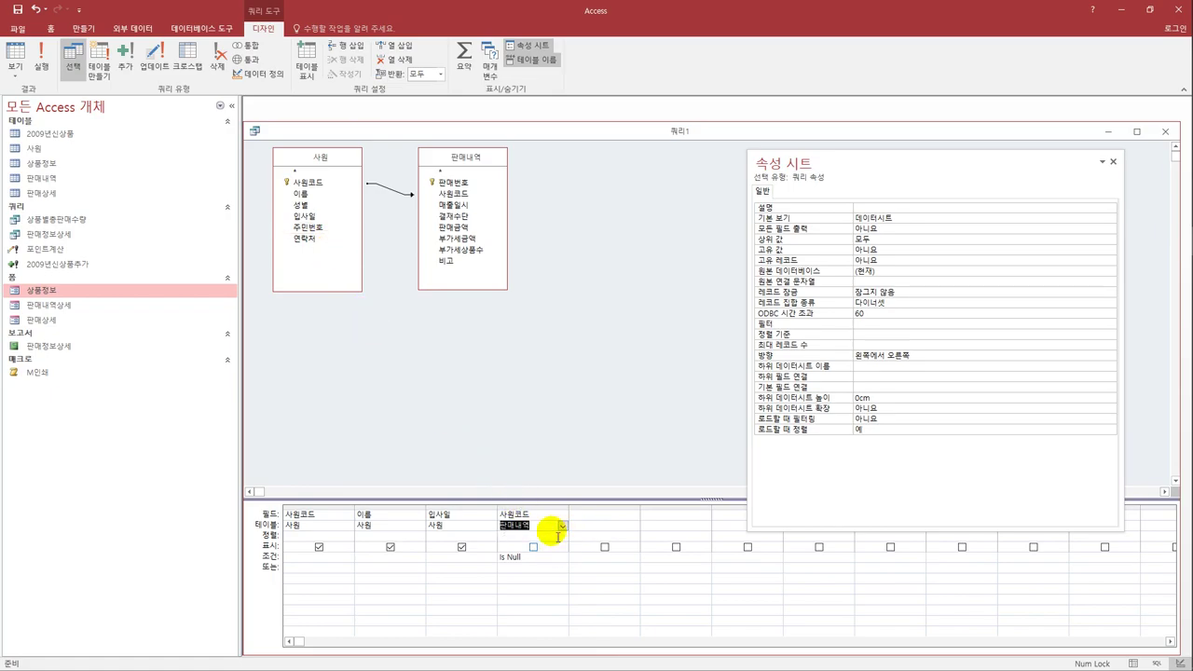
- Show the 판매내역 사원코드 column, remove its Is Null criterion and open the unfiltered result in datasheet view
click(531, 515)
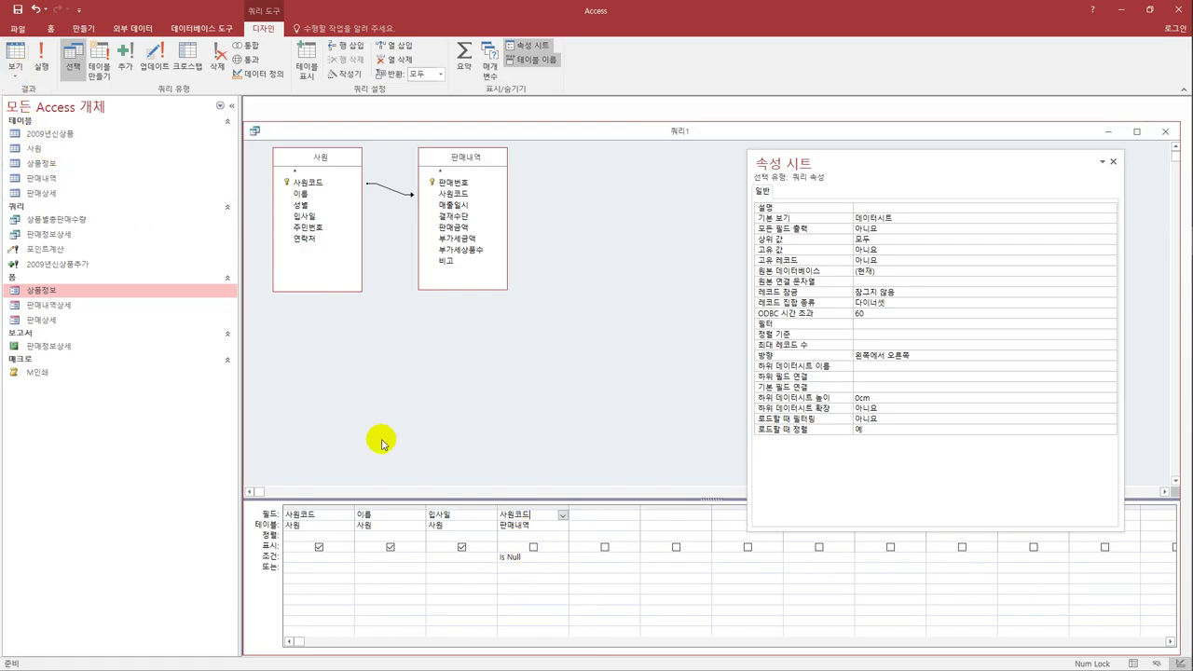
click(534, 548)
click(15, 54)
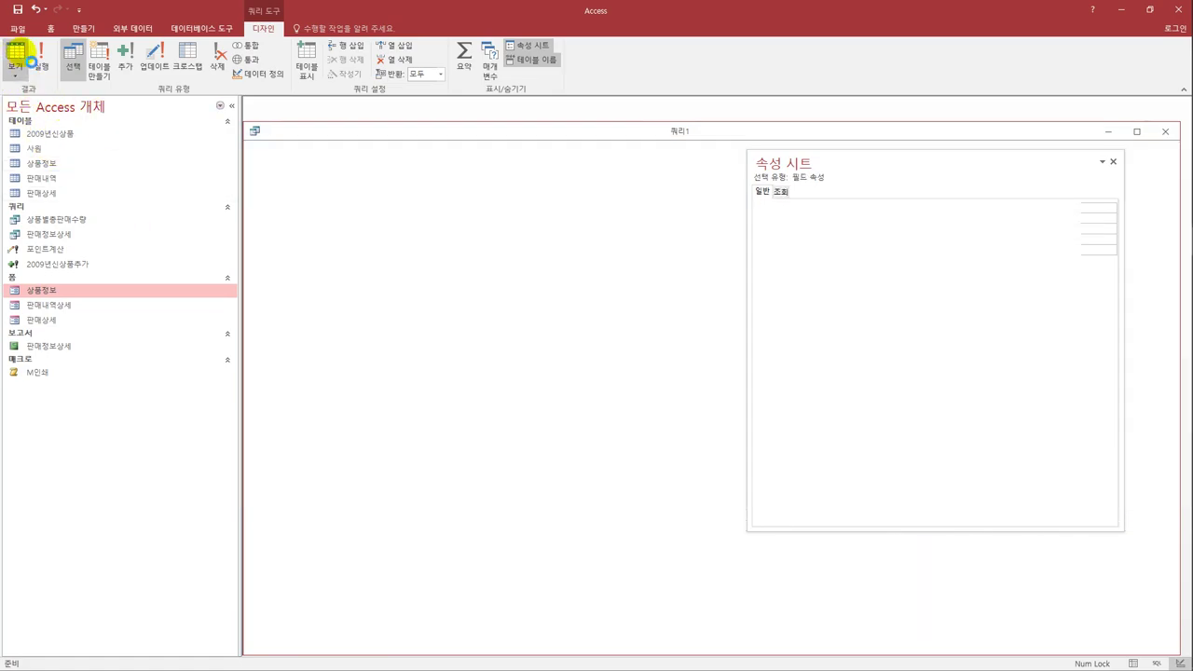
click(7, 73)
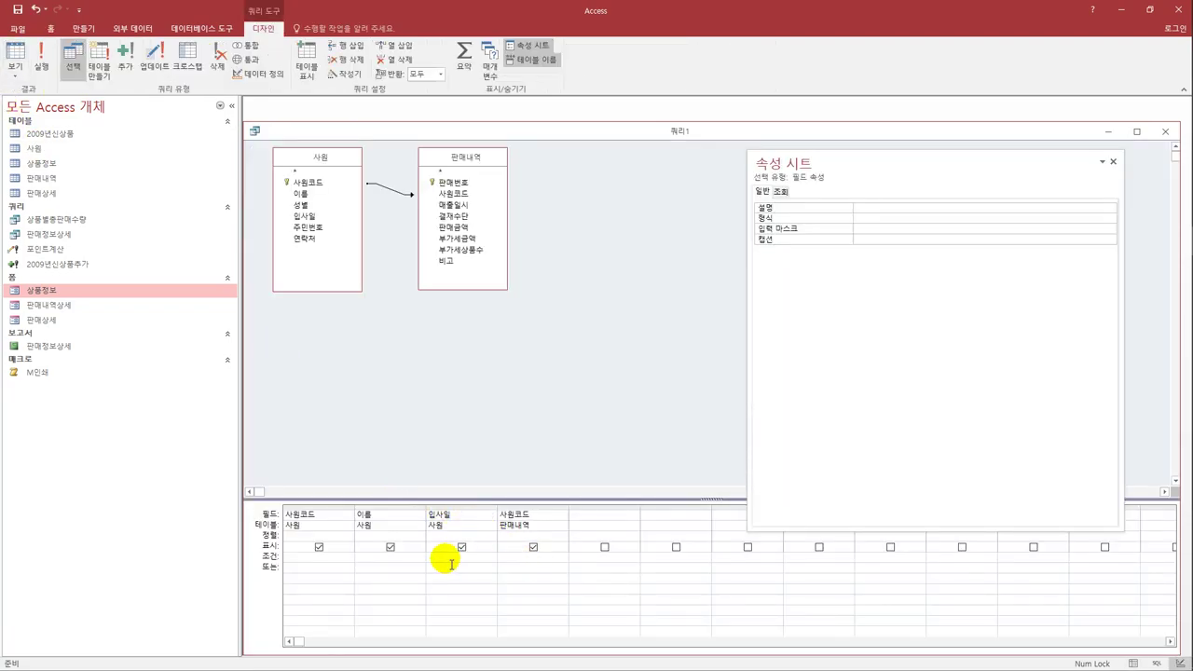
click(16, 53)
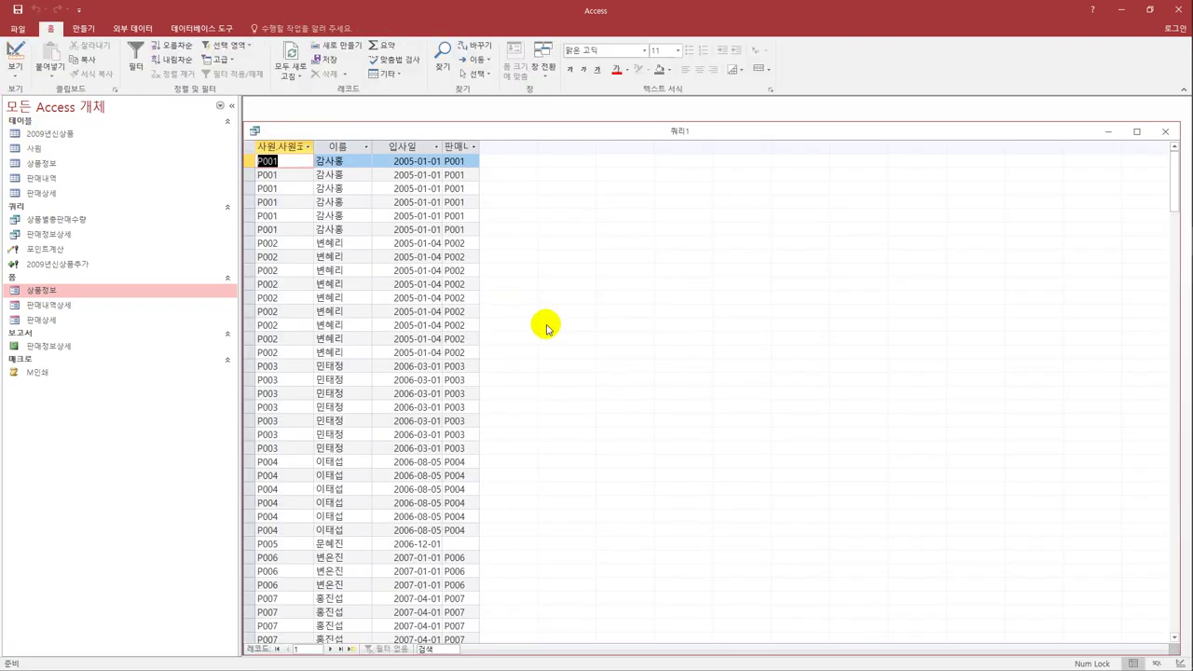
- Widen both 사원코드 columns to fit their headings and examine the records whose 판매내역.사원코드 is blank, down to the last record
click(457, 543)
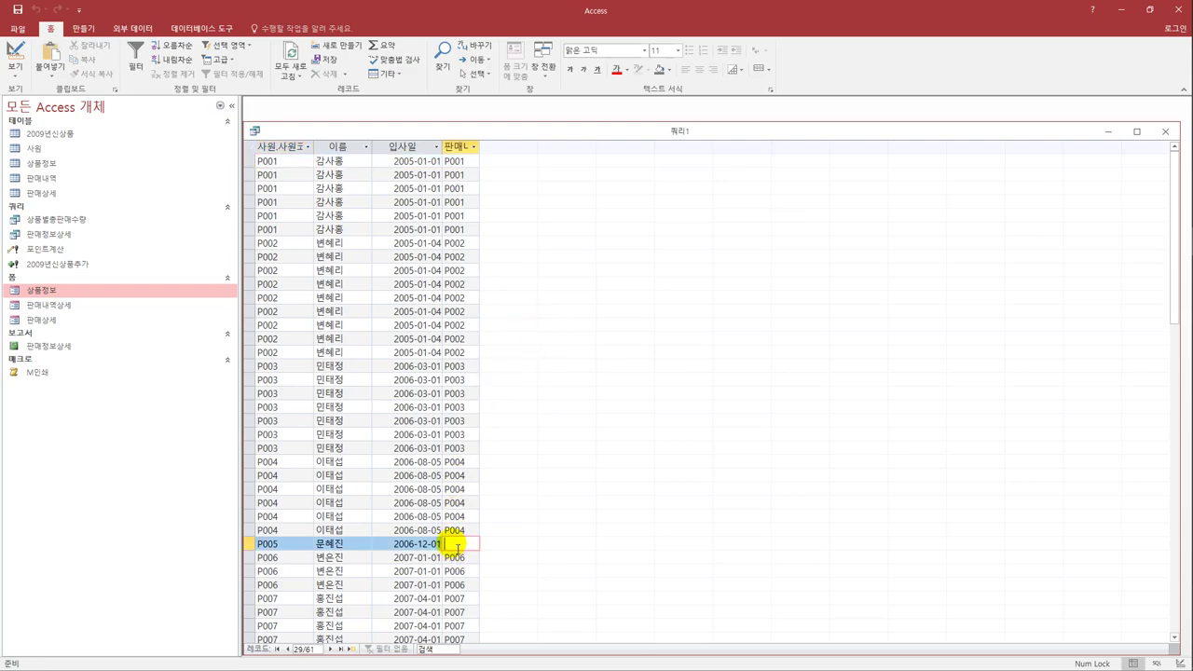
double_click(313, 153)
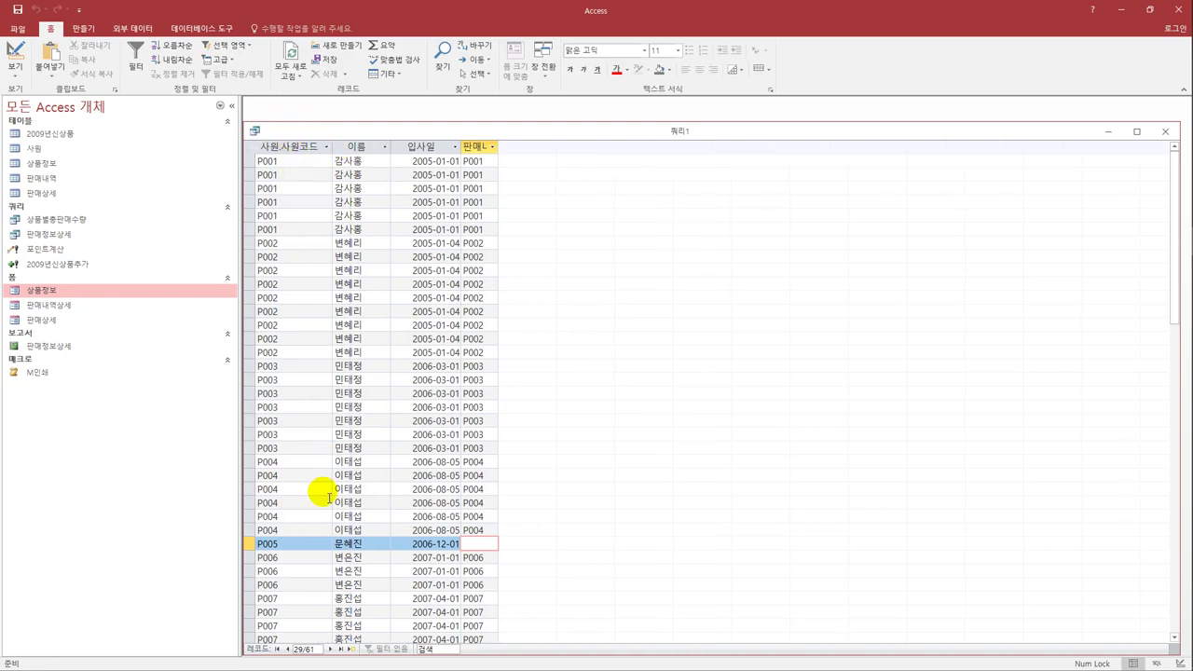
drag(500, 147, 554, 149)
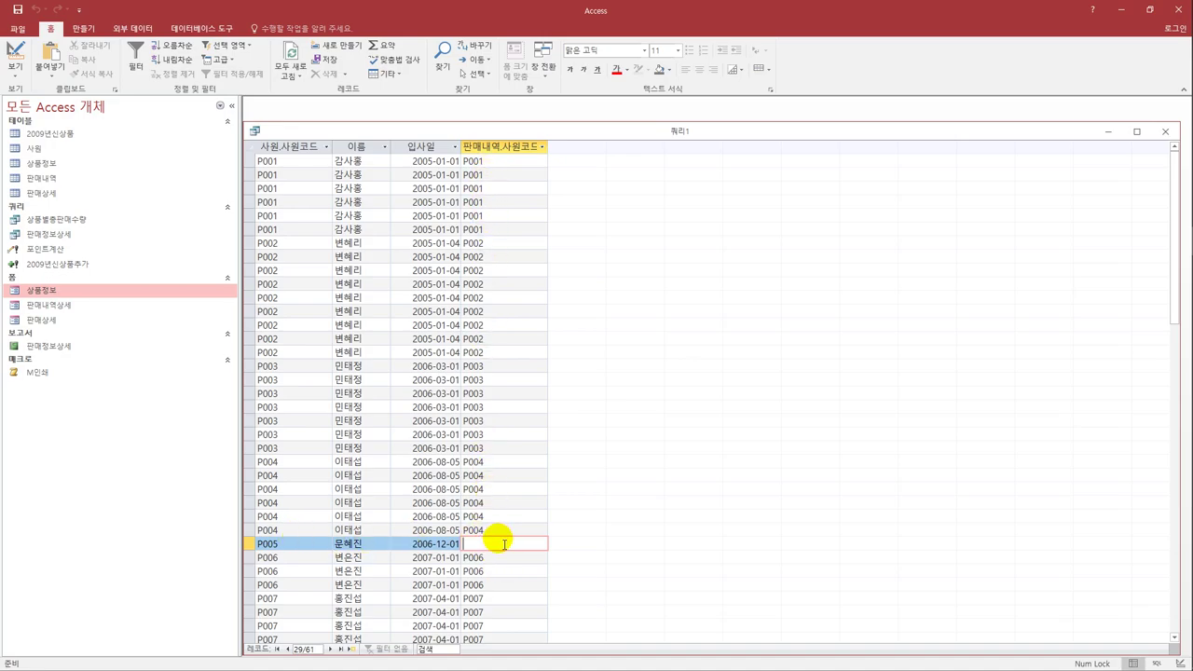
scroll(502, 545, down, 5)
scroll(502, 553, down, 5)
click(492, 452)
click(474, 572)
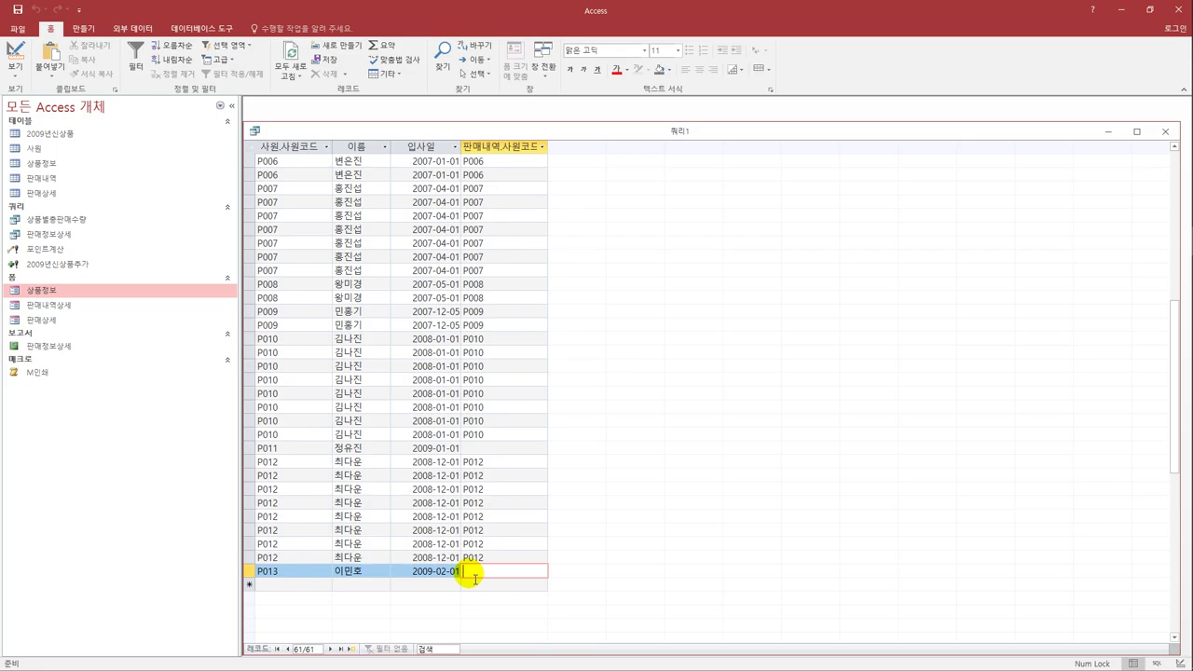
click(467, 448)
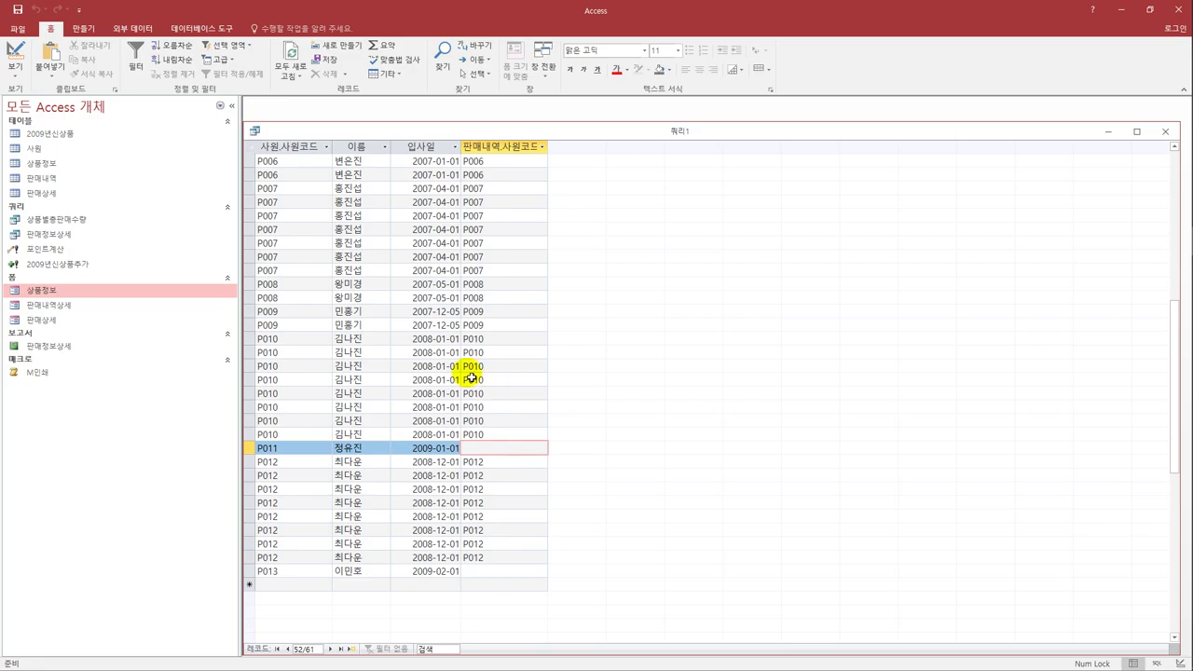
click(501, 572)
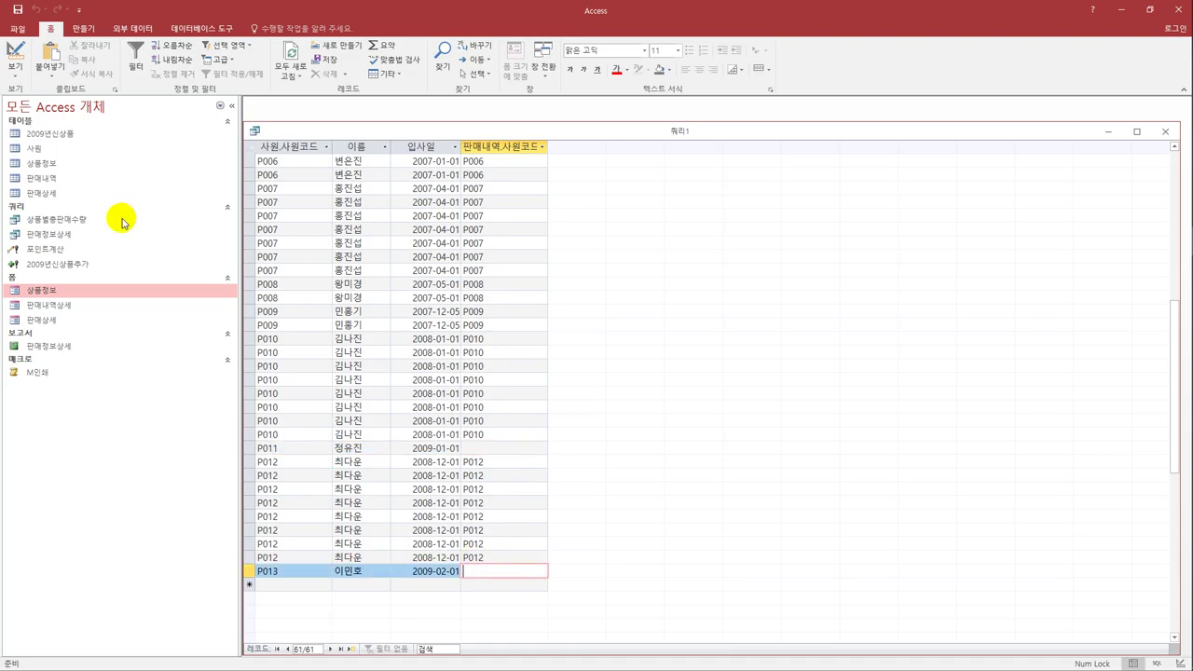
- Return to design view, set the 판매내역 사원코드 column's criterion to Is Null, and check the result in datasheet view
click(16, 56)
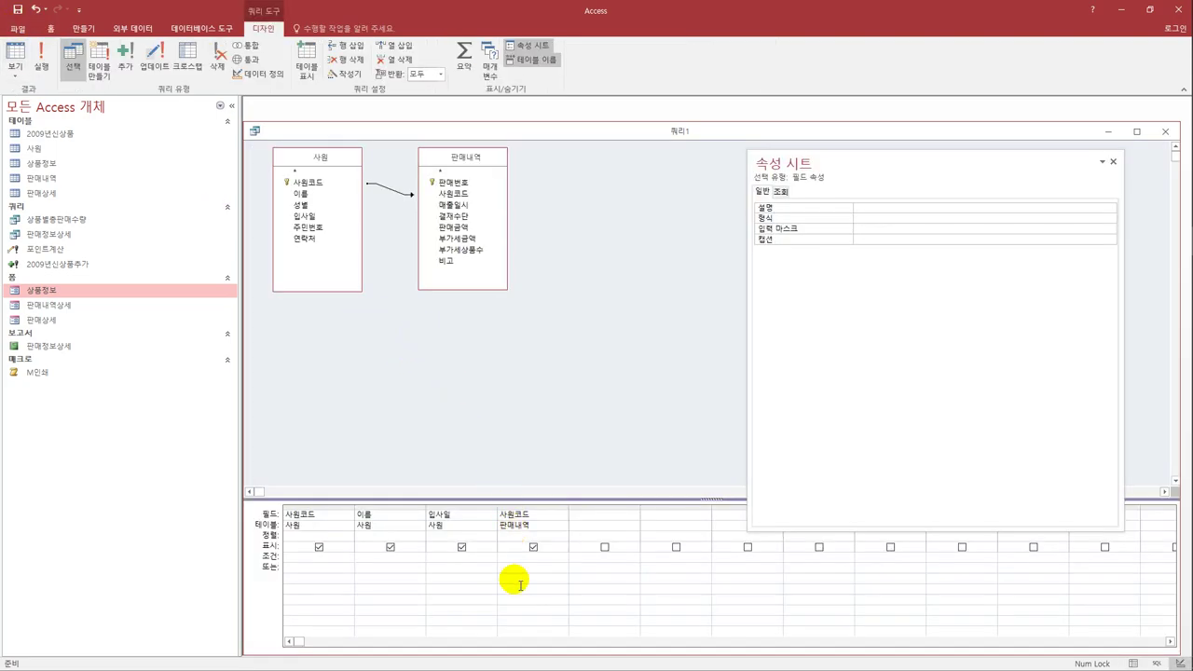
text(is)
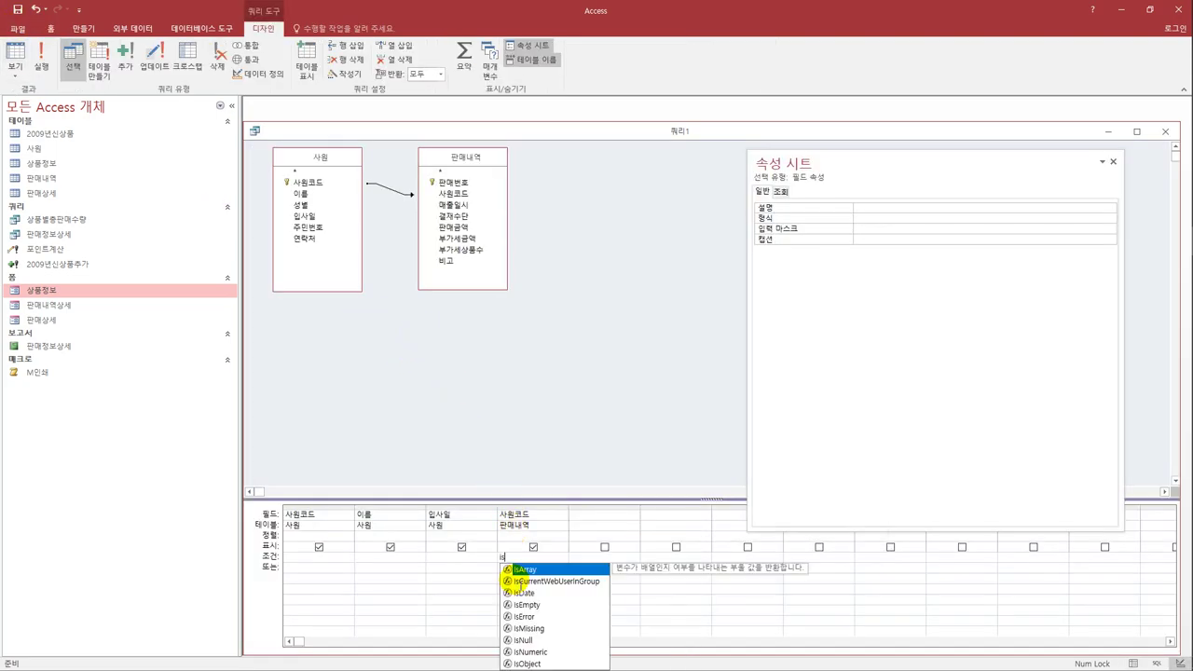
text( null)
key(Tab)
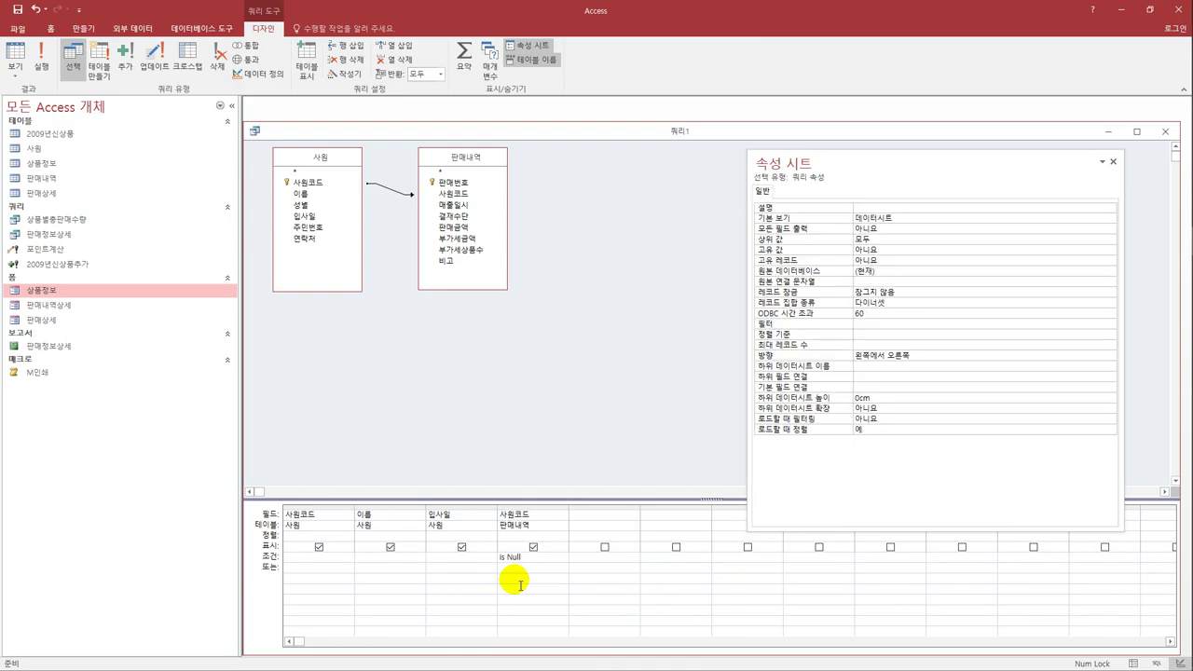
click(16, 56)
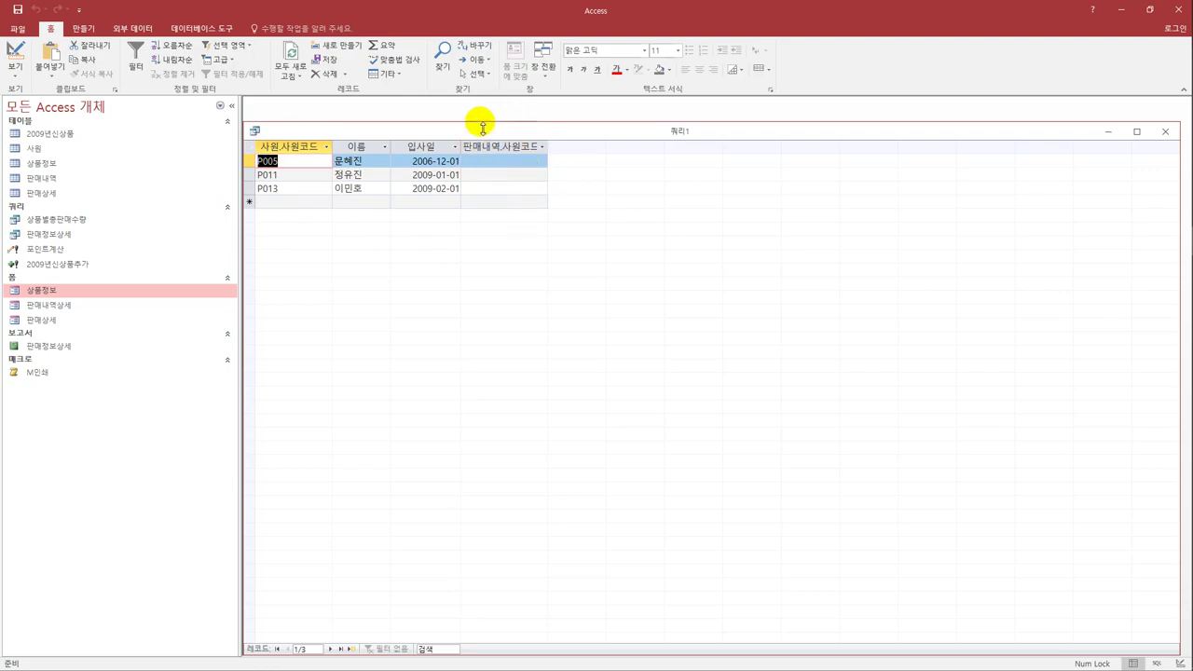
- Hide the 판매내역 사원코드 column from the query output and check the records in datasheet view
click(4, 67)
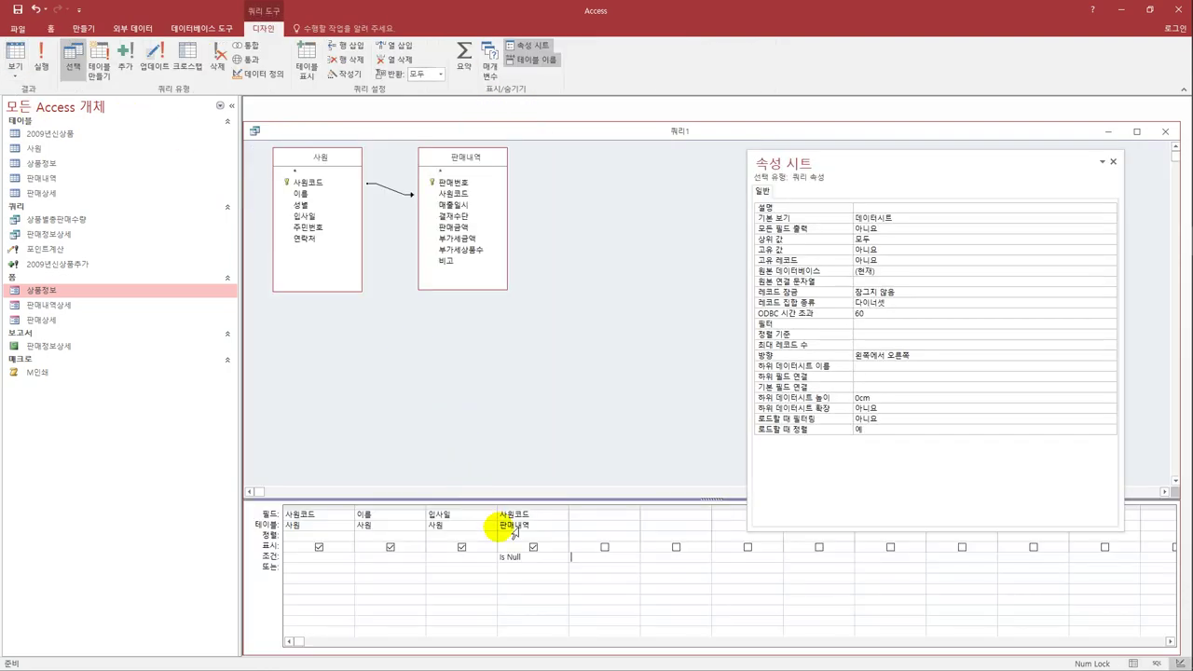
click(534, 548)
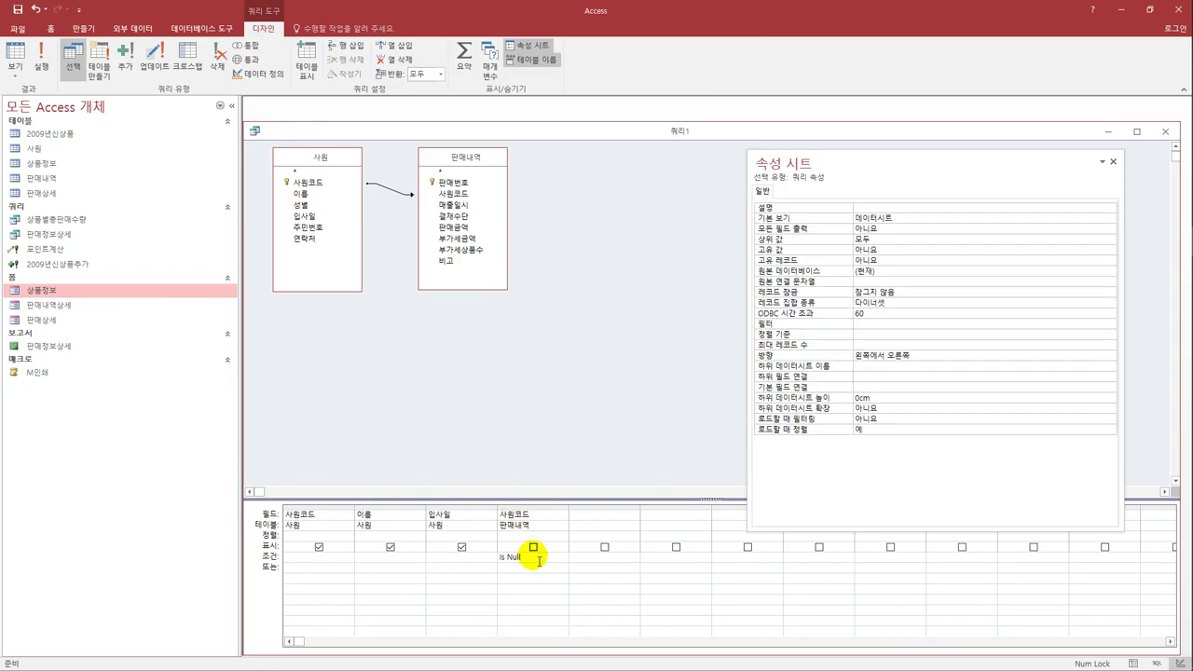
click(15, 58)
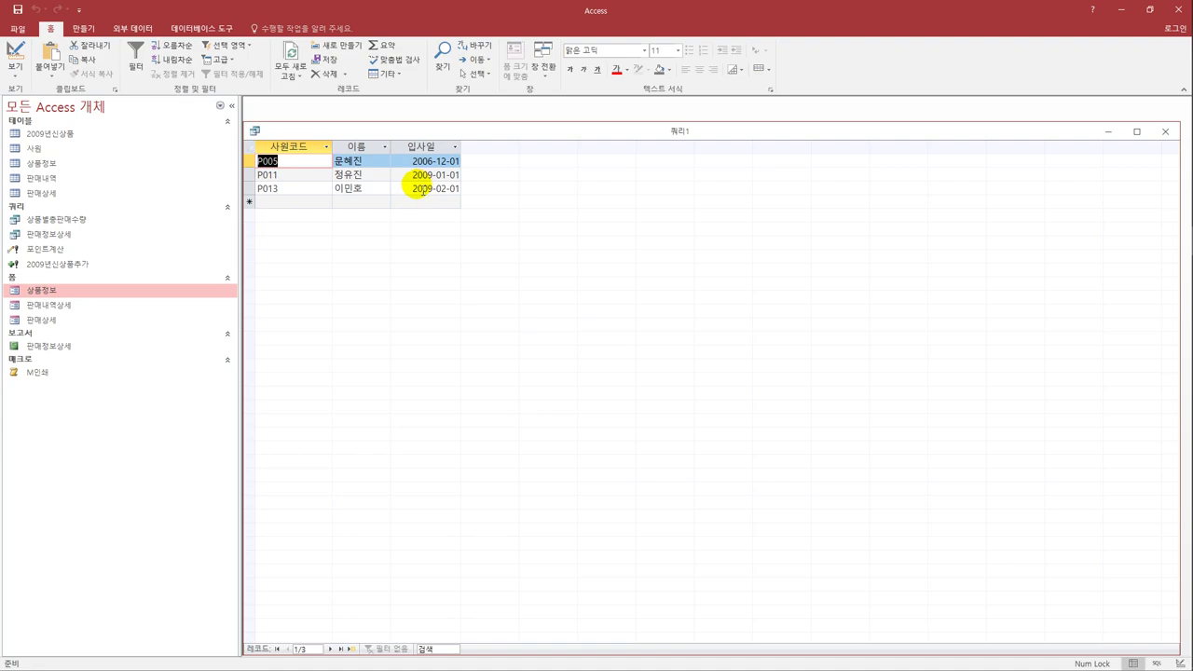
- Save the query as 판매미경험사원 and close it
click(17, 10)
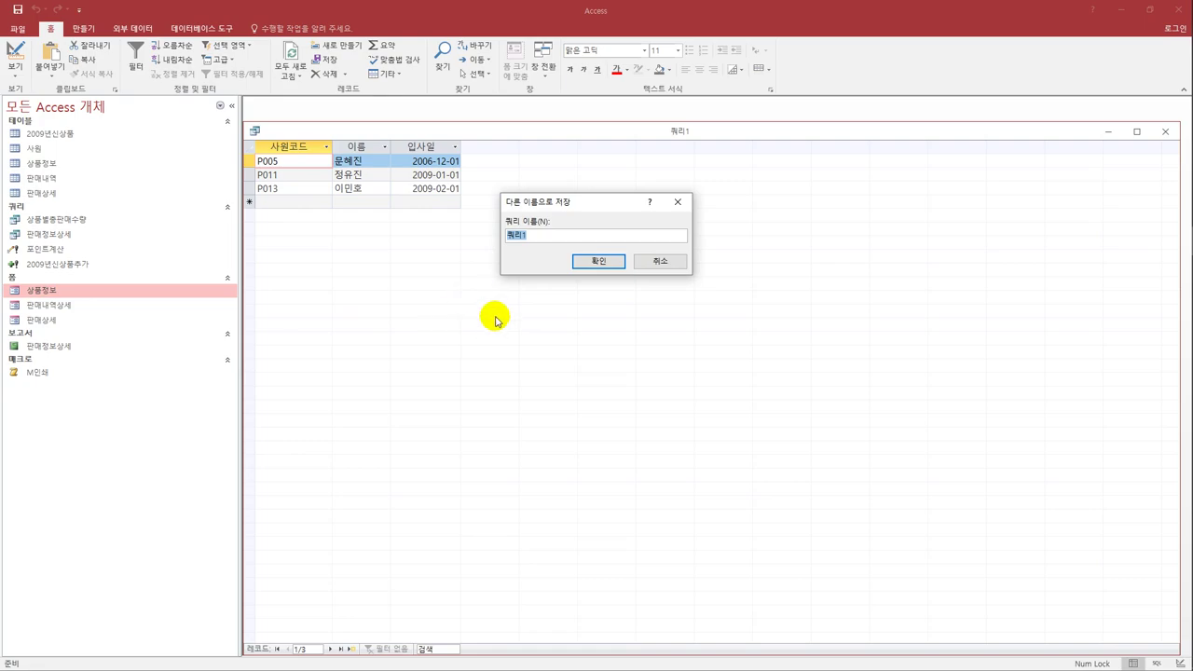
text(vks)
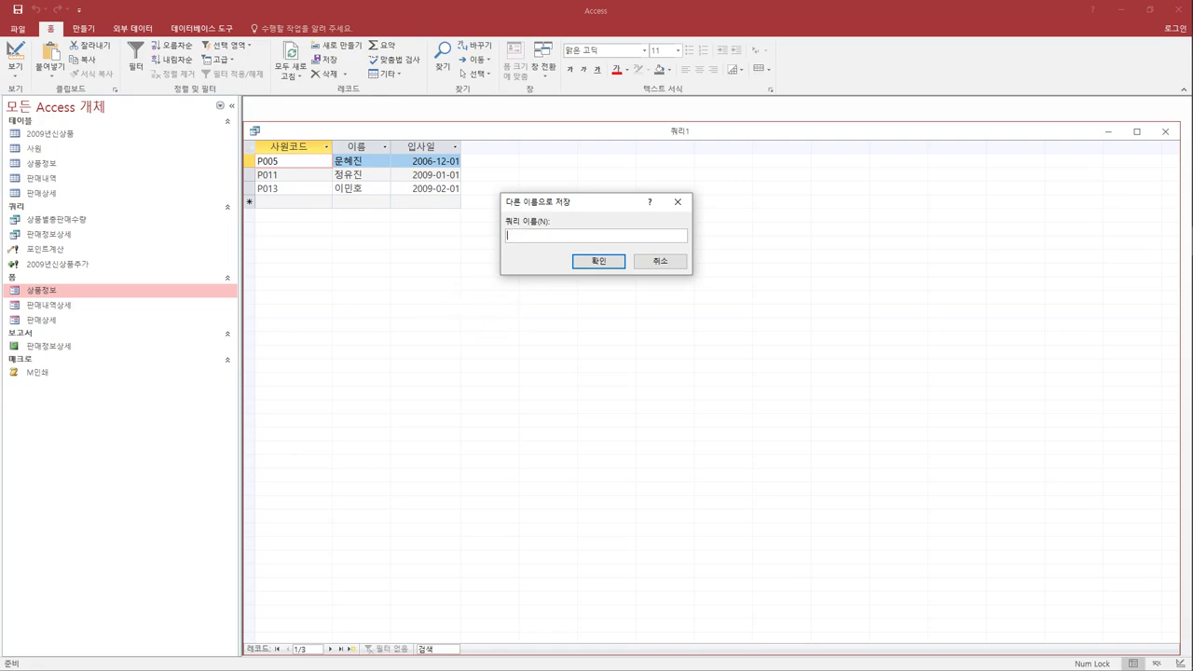
text(aoalrudgjatkdnjs)
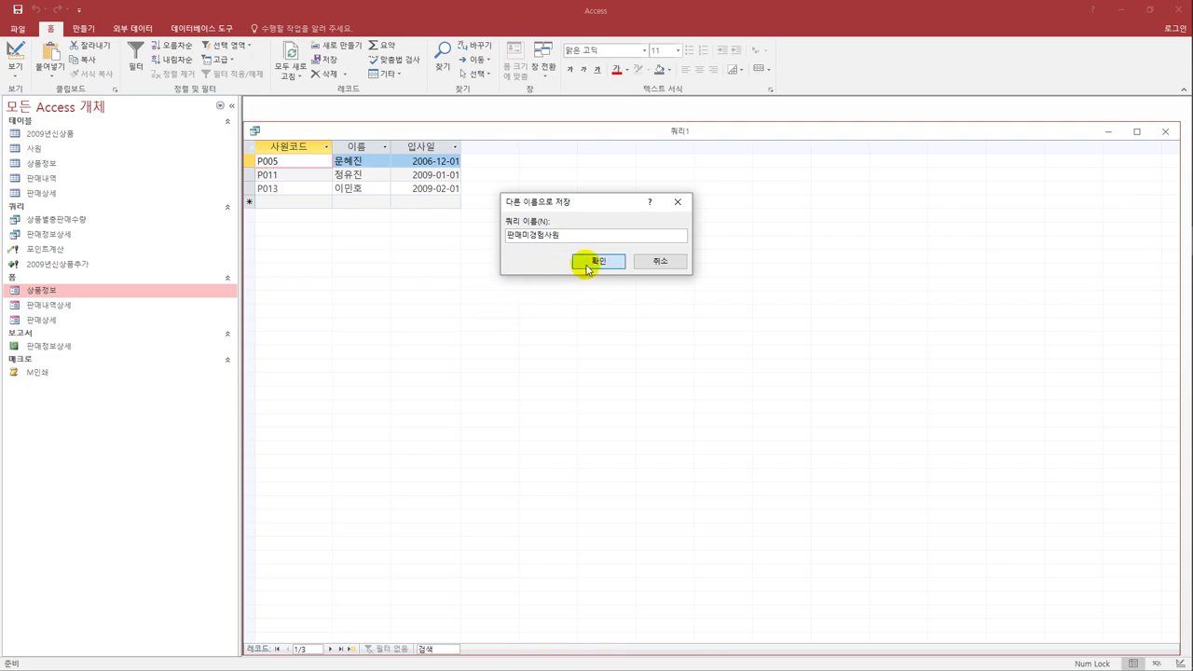
click(598, 262)
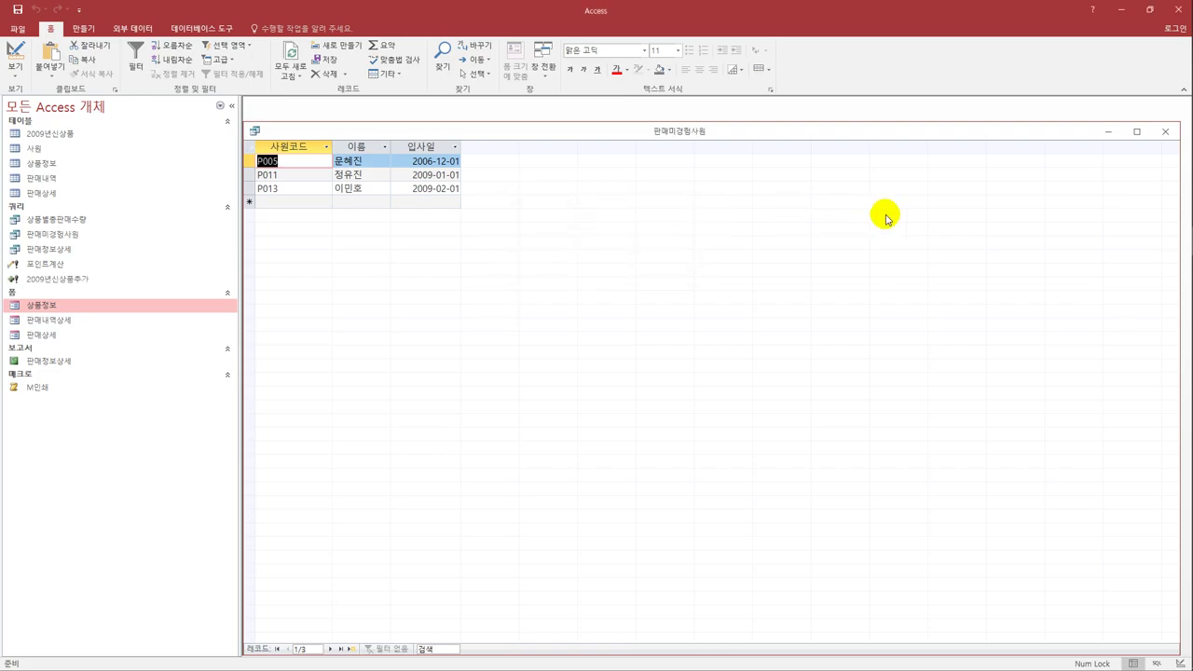
click(1166, 132)
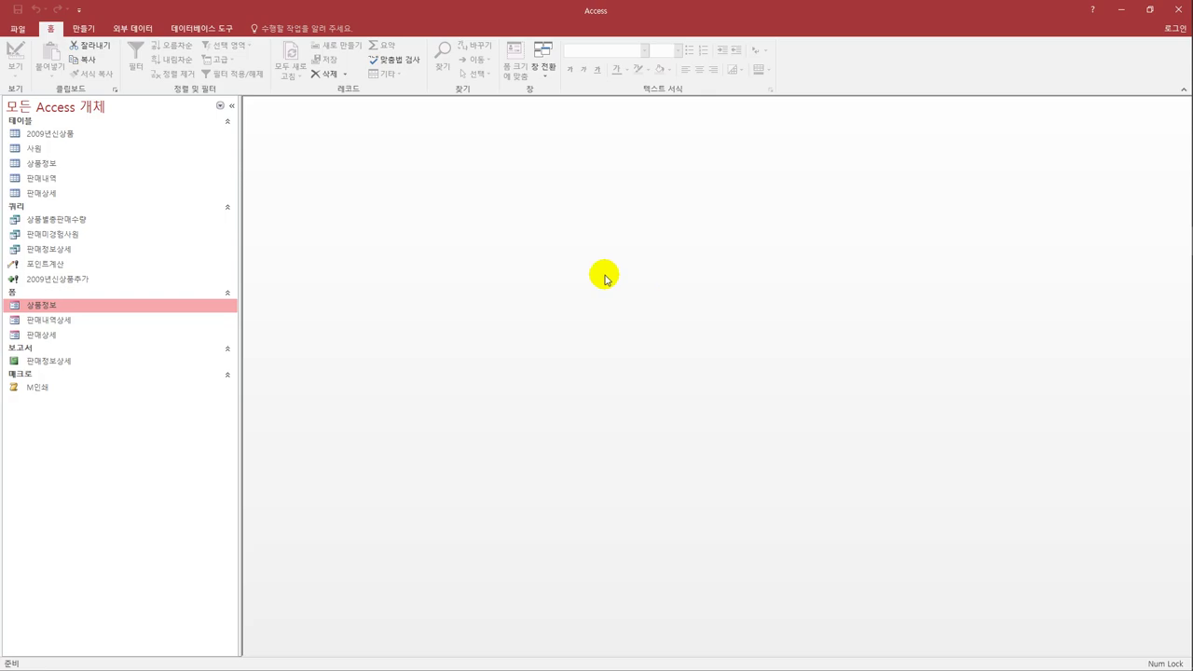
- Start the crosstab query wizard, choose the 상품정보 table as its source, and proceed to the row heading selection
click(80, 28)
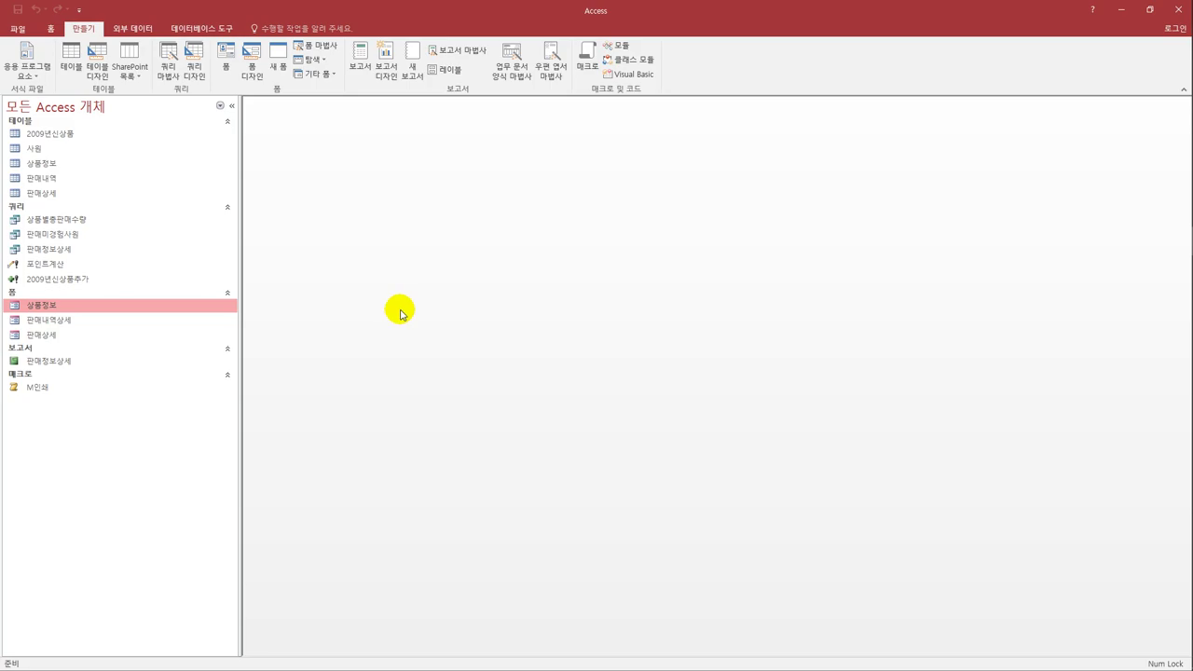
click(174, 69)
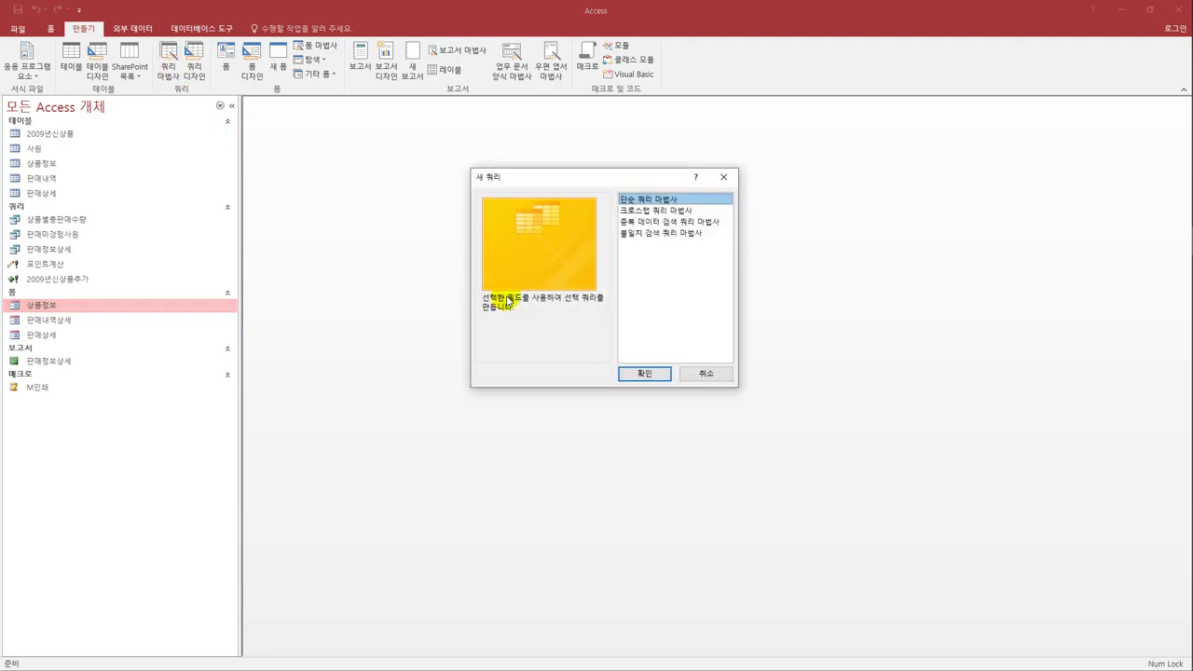
click(652, 211)
click(658, 374)
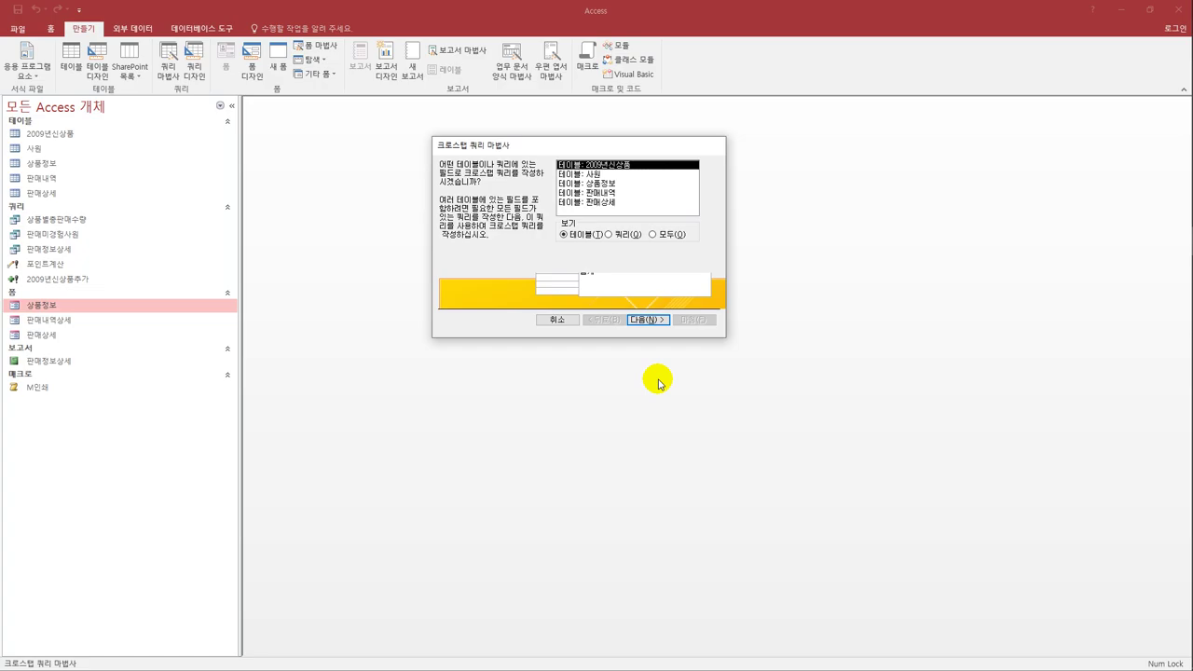
click(596, 184)
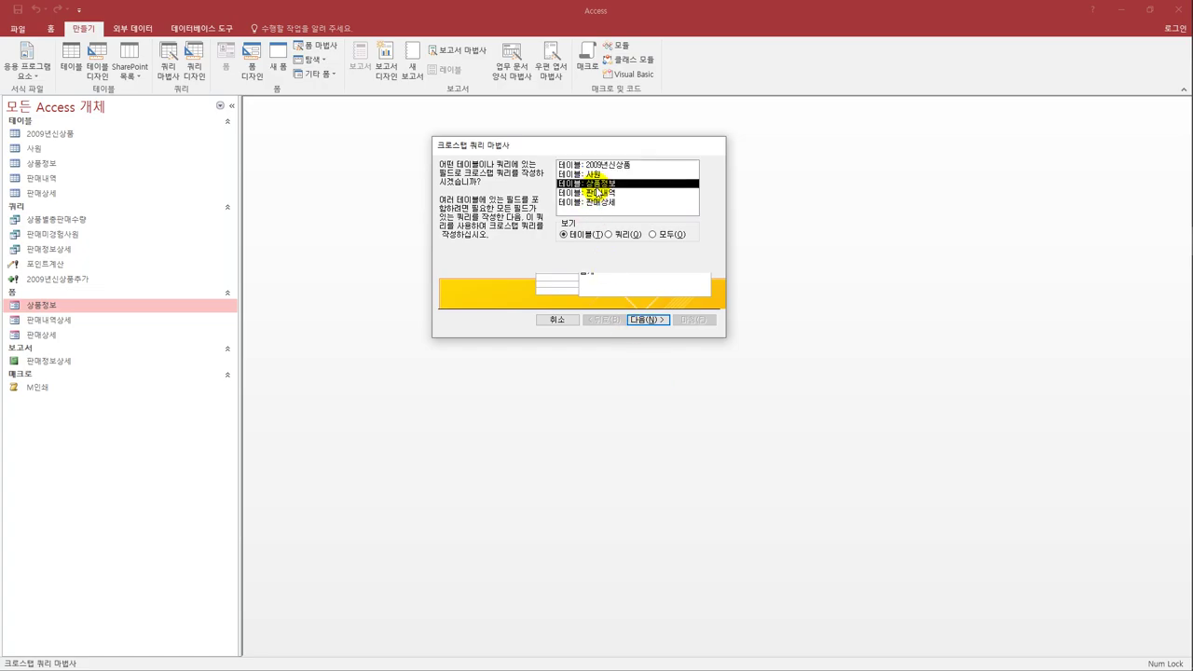
click(642, 322)
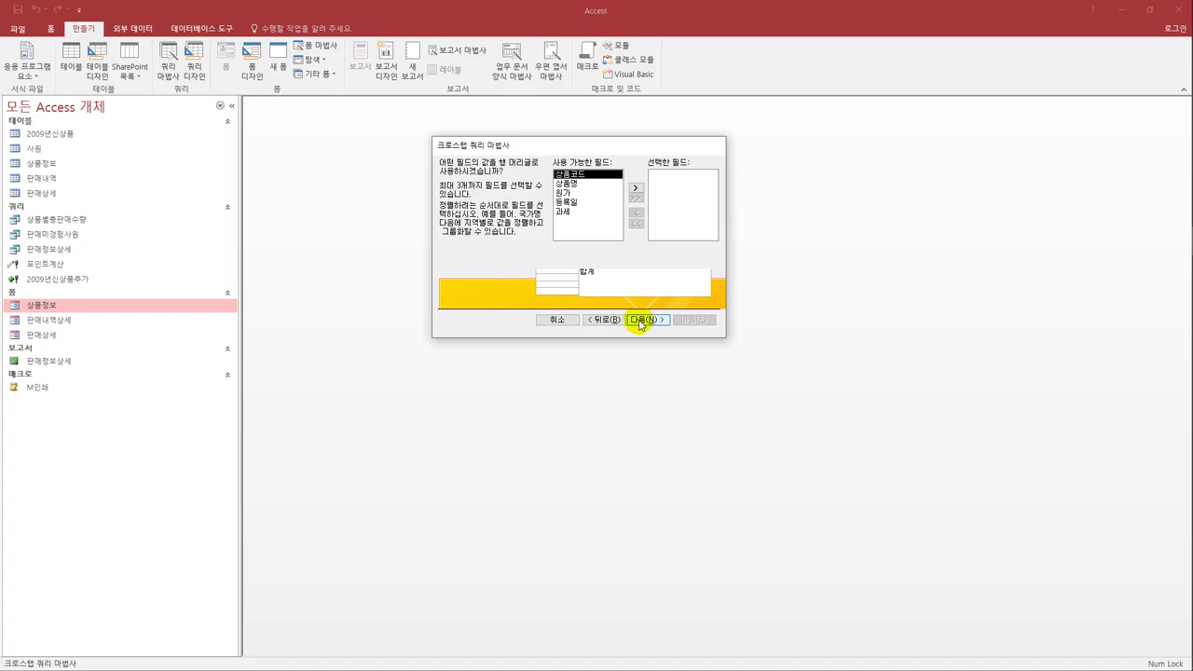
- Use 과세 as the crosstab's row heading and 등록일, grouped by year, as its column heading
click(564, 214)
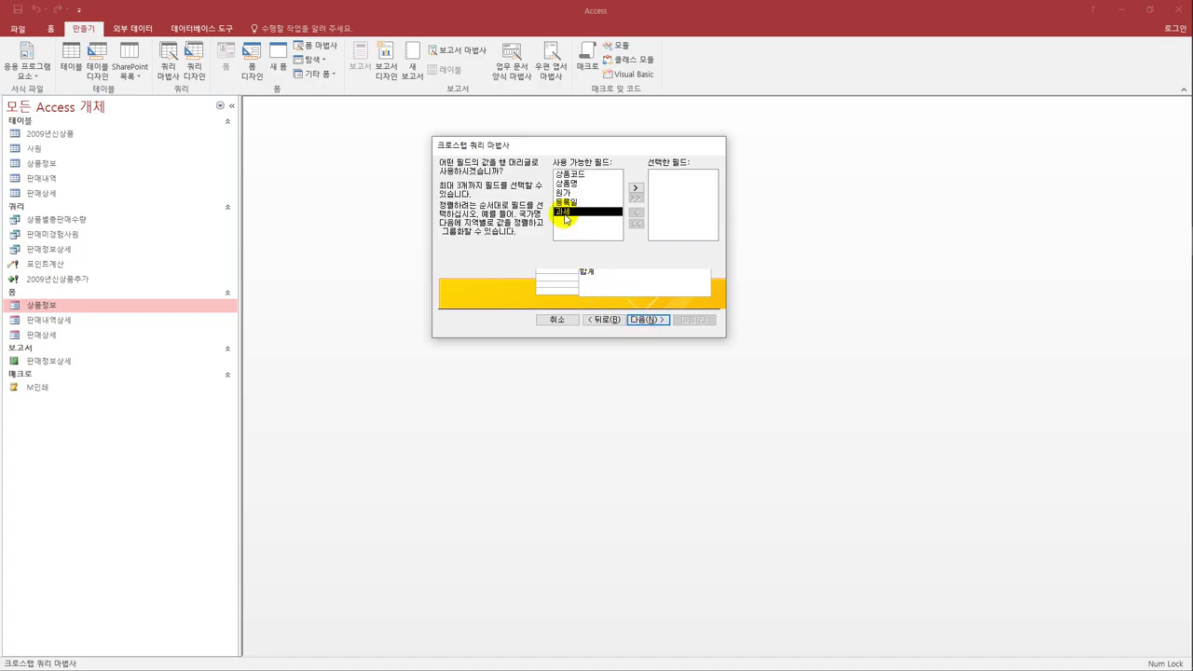
double_click(565, 212)
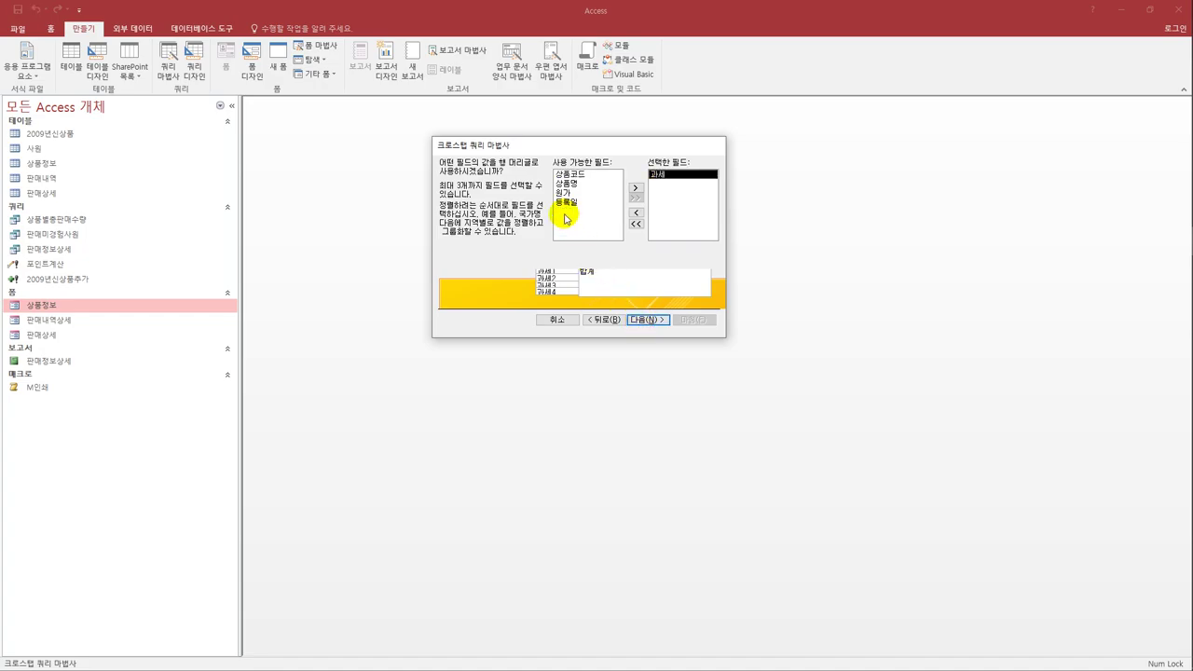
click(644, 321)
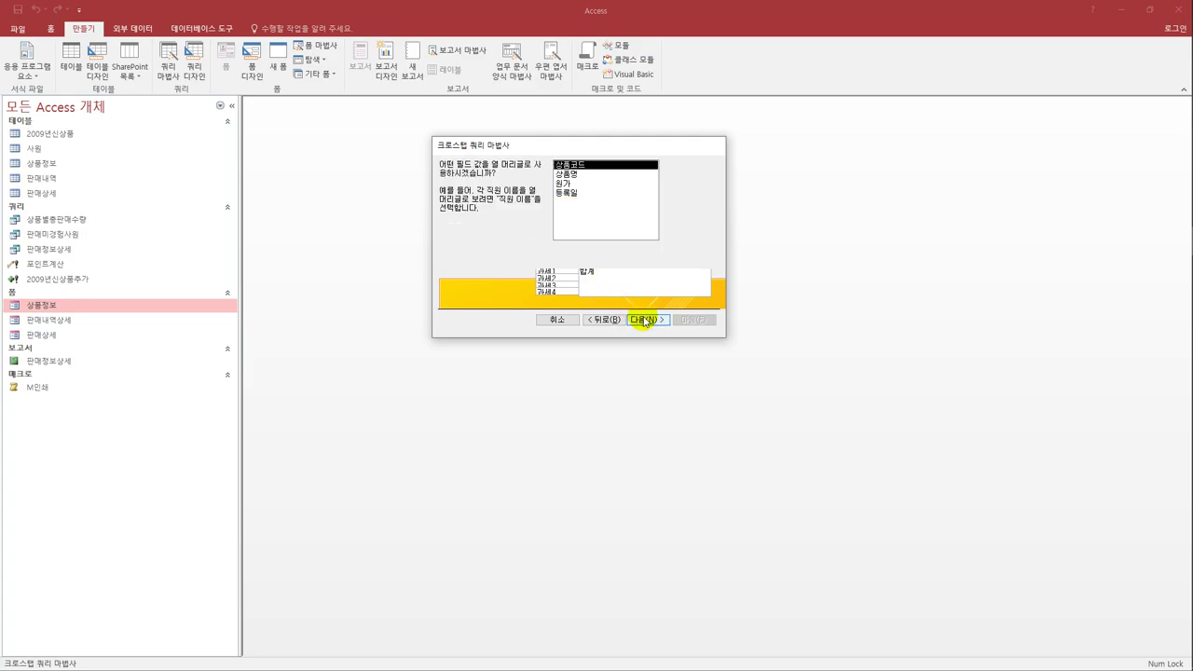
click(578, 194)
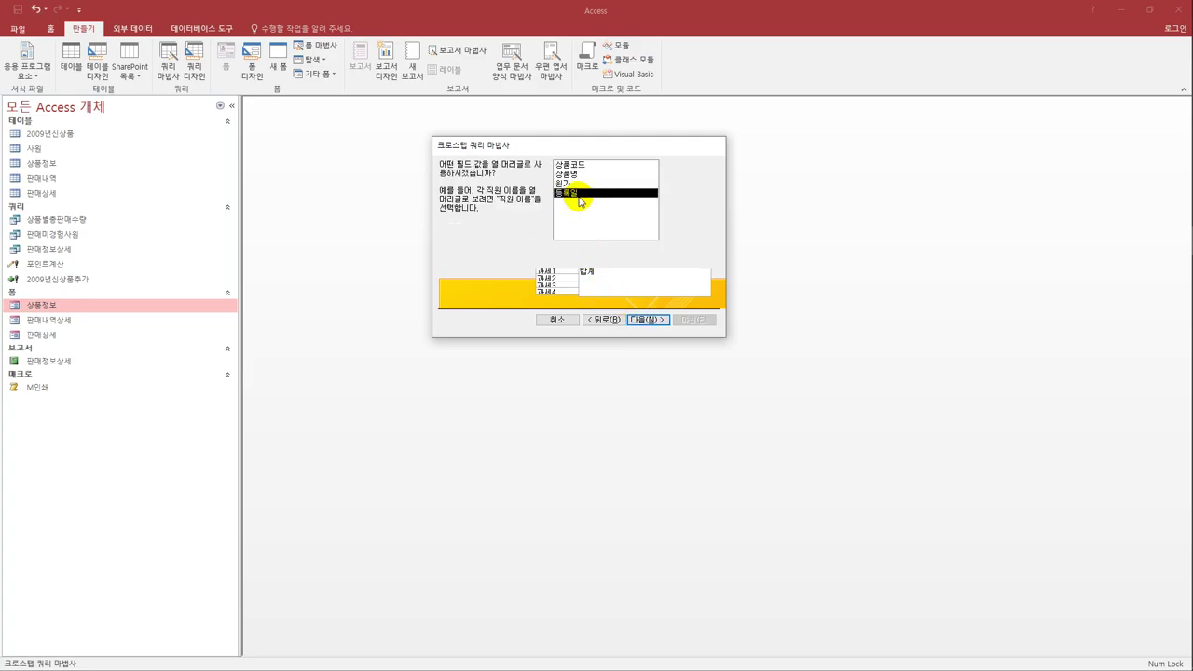
double_click(577, 194)
double_click(563, 164)
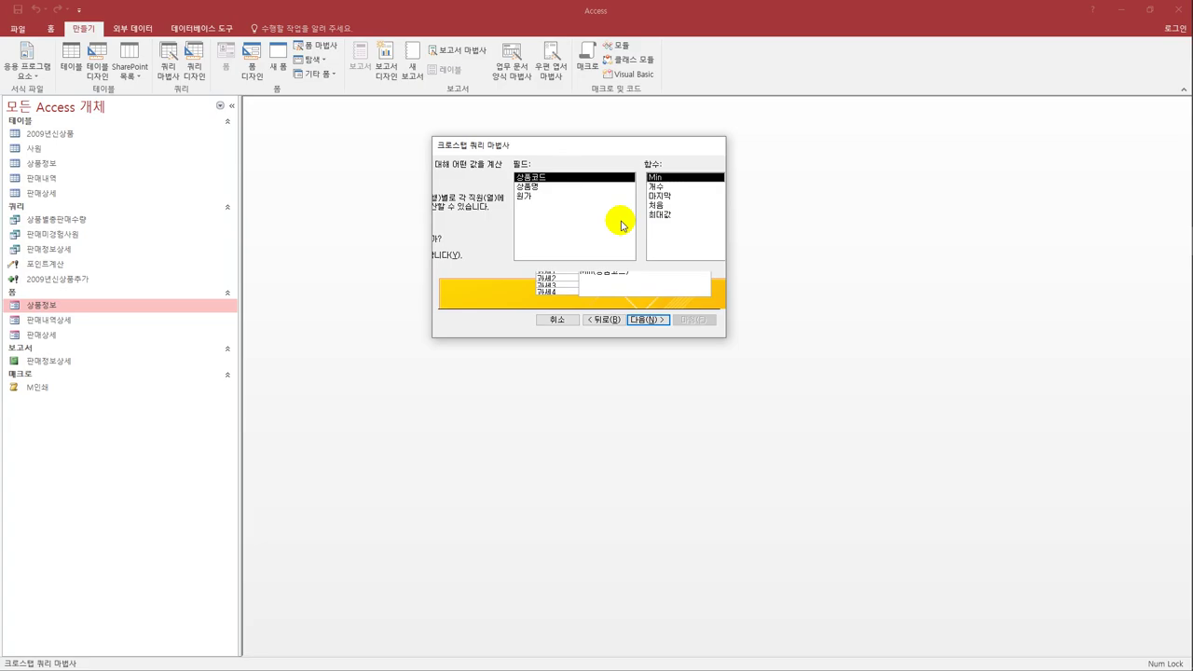
- Set the crosstab value to the count (개수) of 상품명 and proceed to the query naming page
click(550, 187)
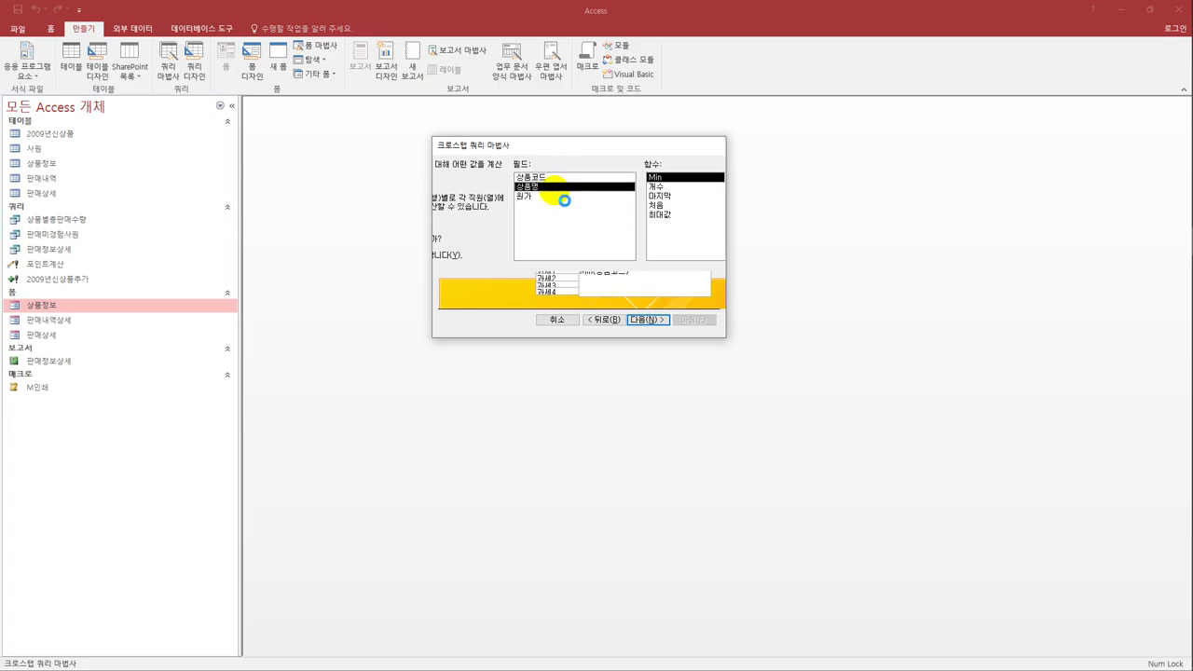
click(656, 186)
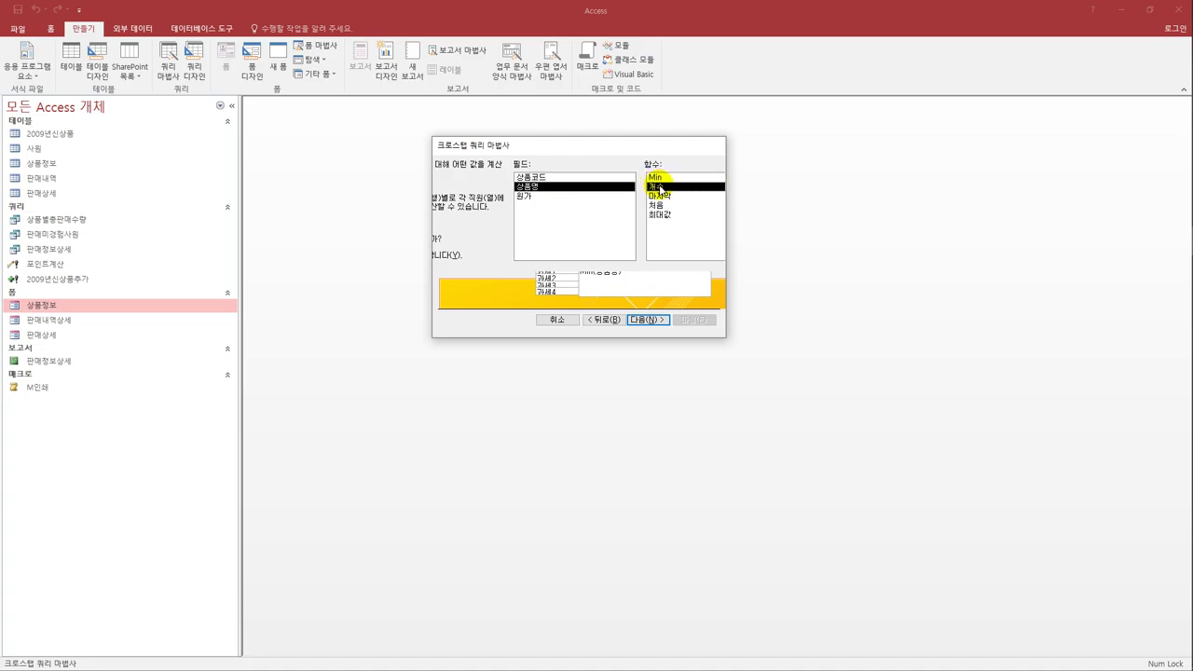
click(641, 320)
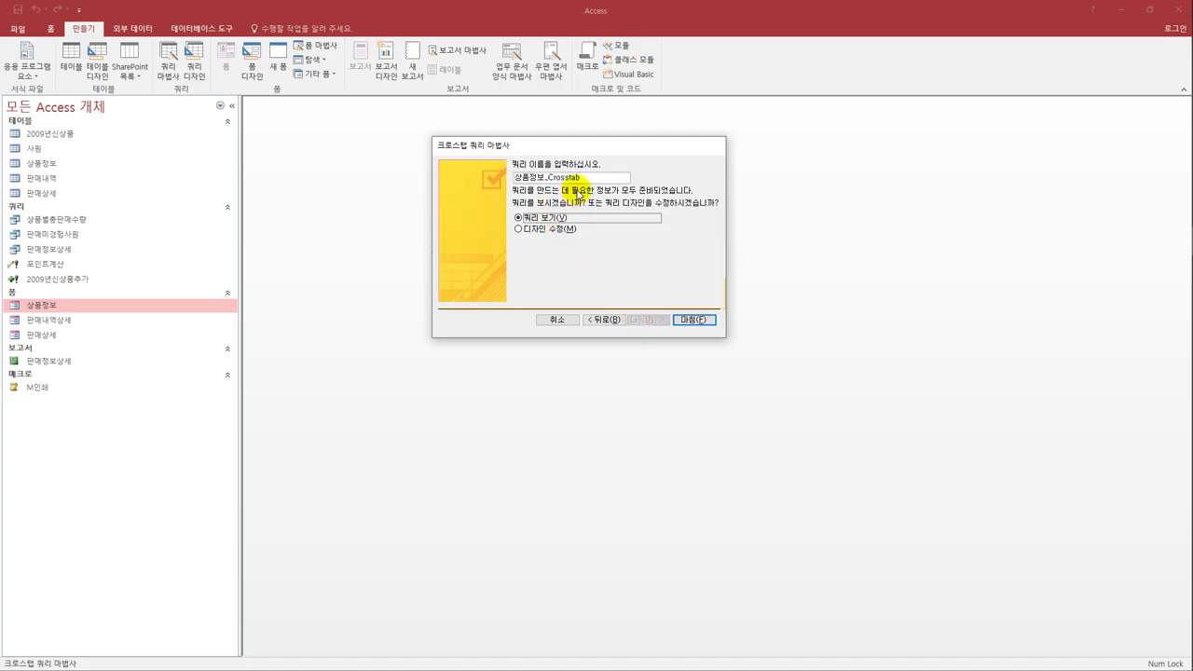
- Name the crosstab query 년도별과세구분 and finish the wizard with the option to modify the design
drag(580, 178, 493, 179)
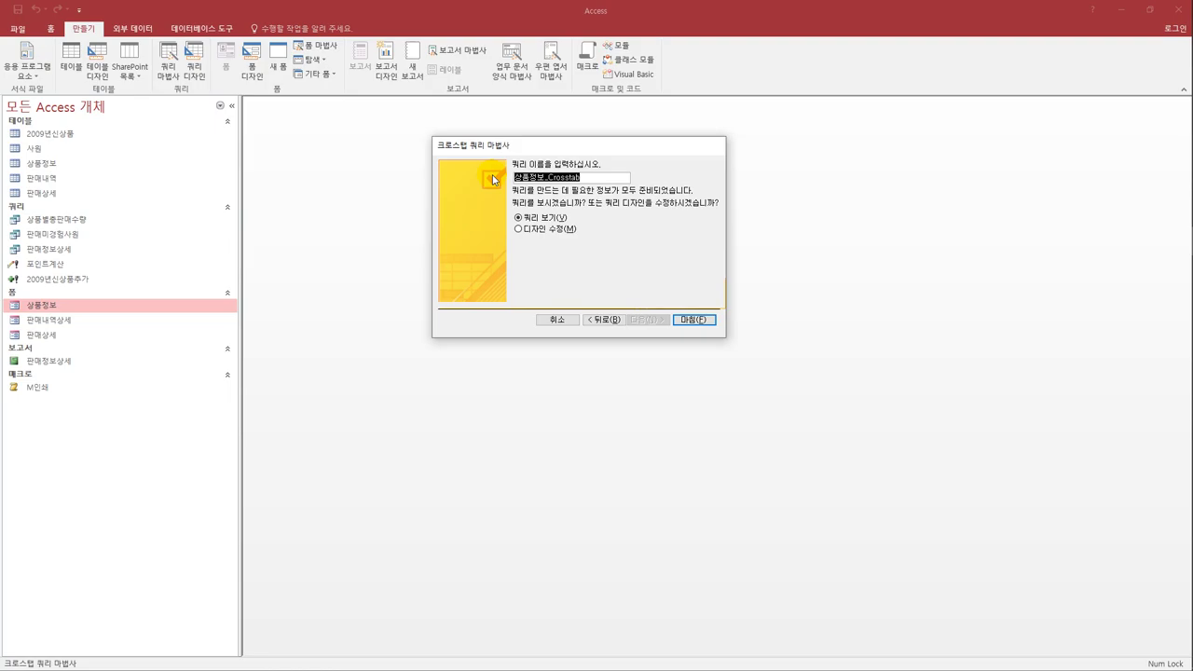
text(년도별과세구분)
click(558, 228)
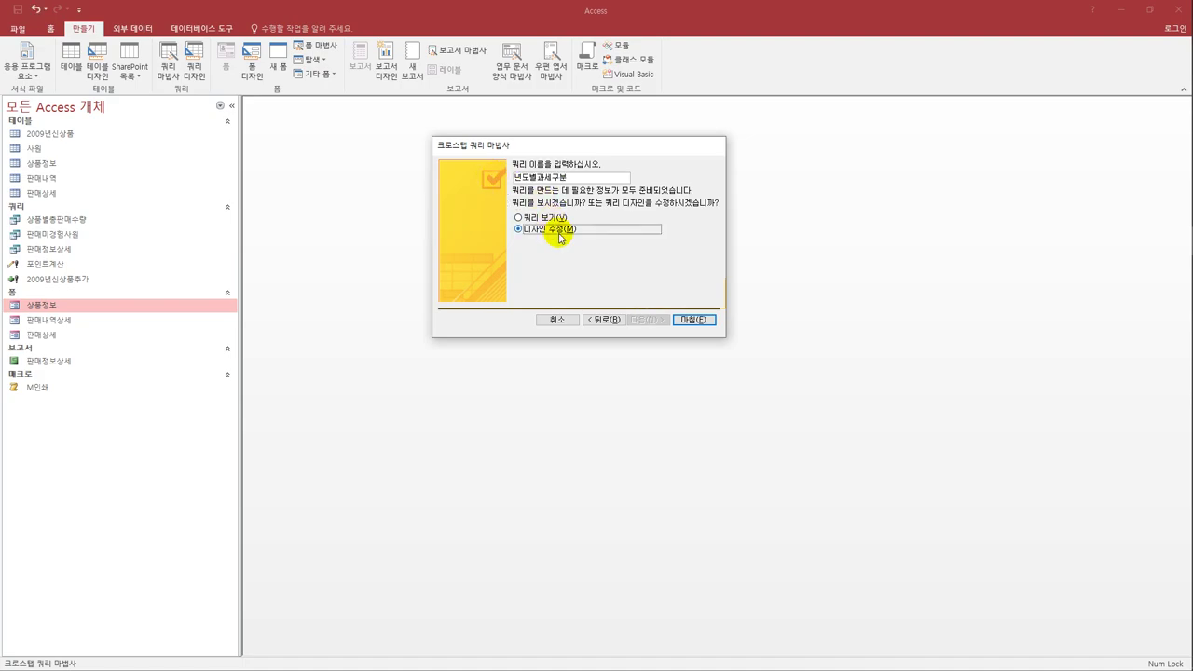
click(695, 320)
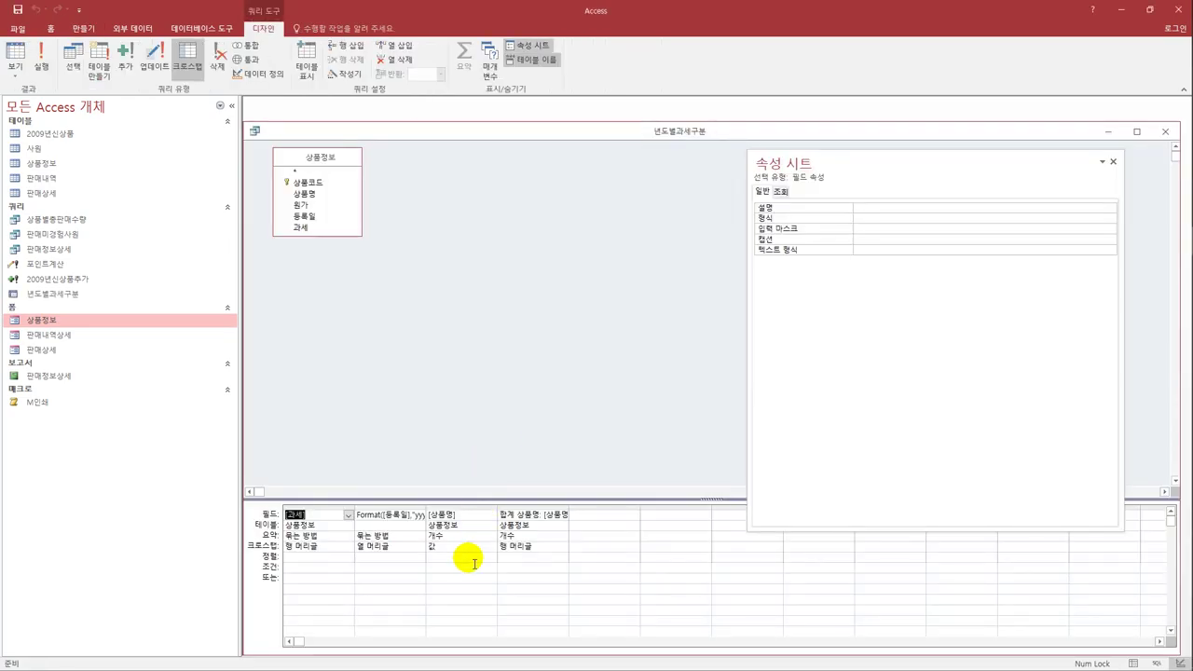
- Append 년 to the yyyy format in the 등록일 column heading expression and check the result in datasheet view
click(430, 513)
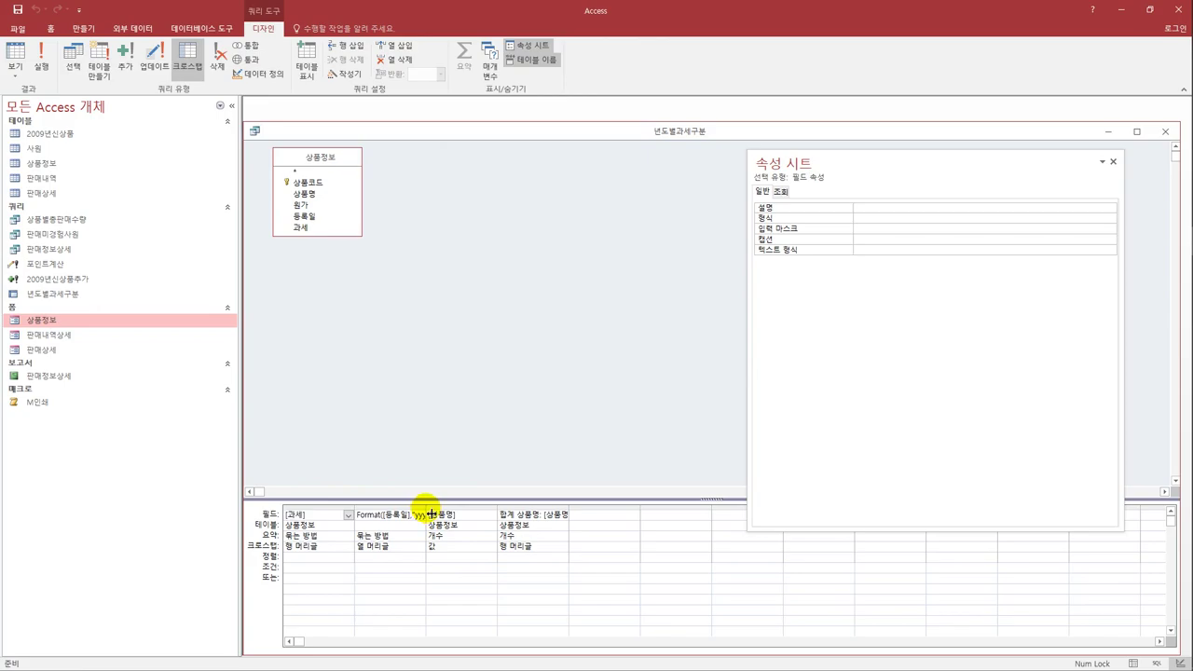
drag(429, 514, 495, 514)
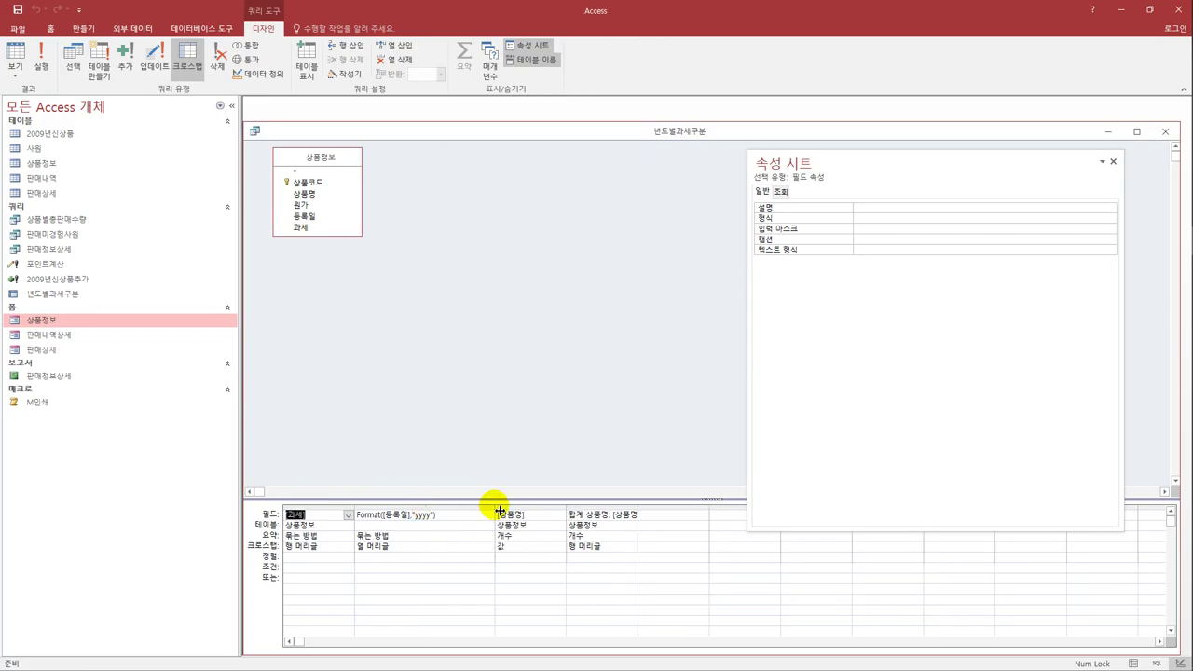
click(433, 524)
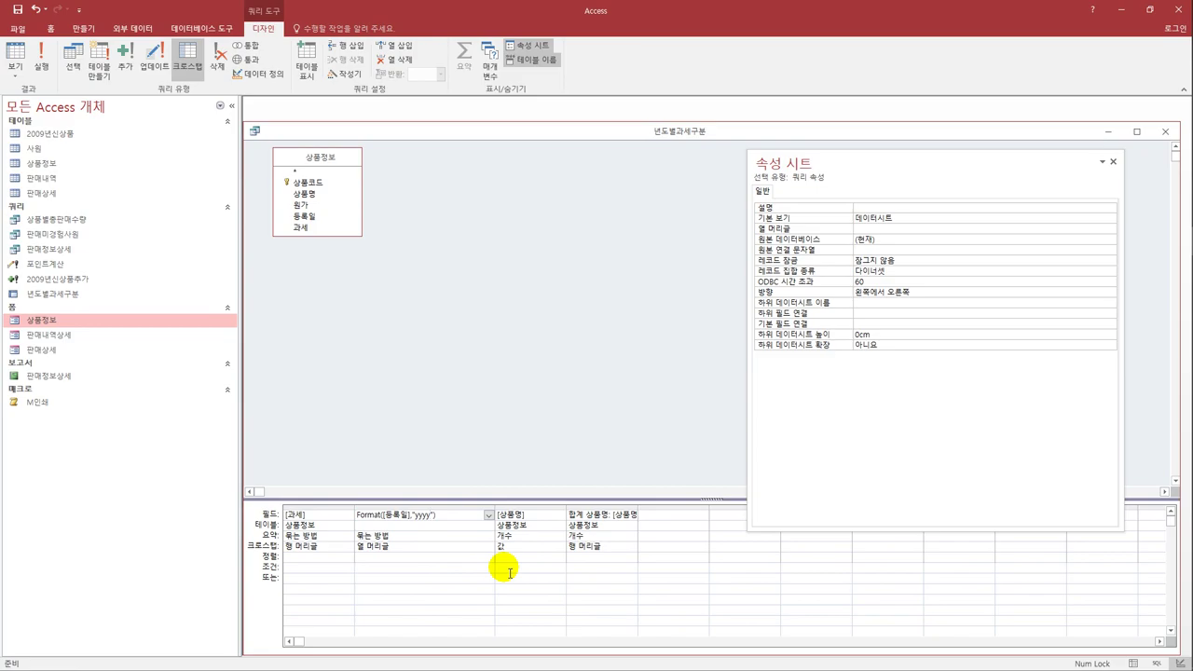
text(년)
click(466, 549)
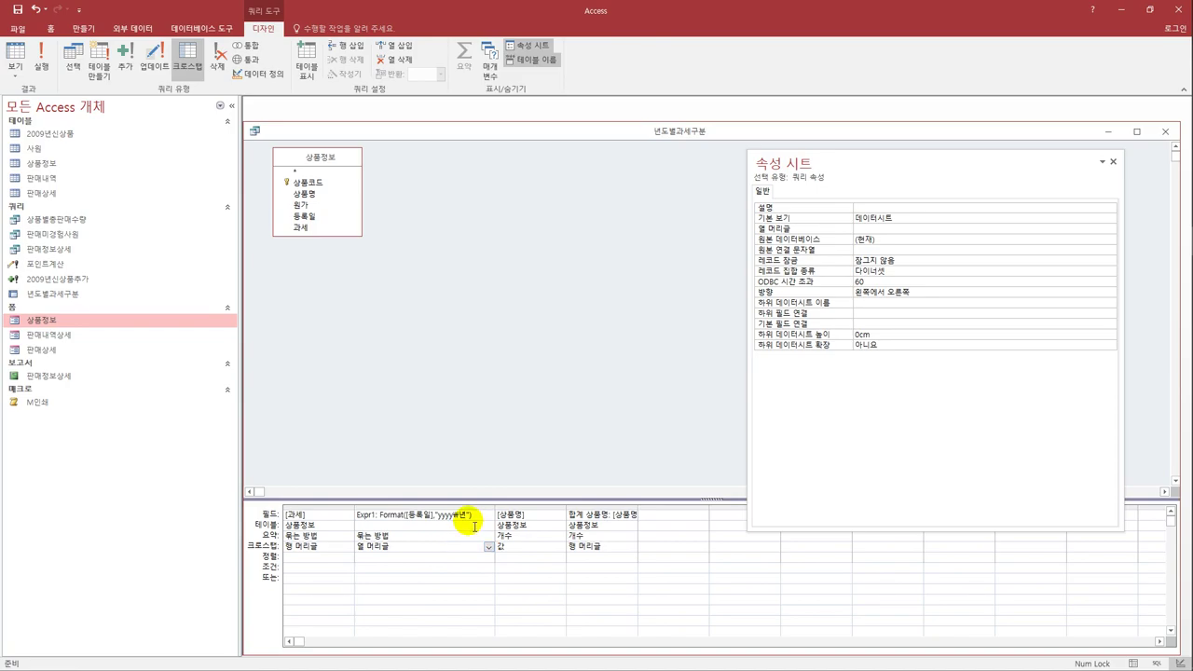
click(466, 514)
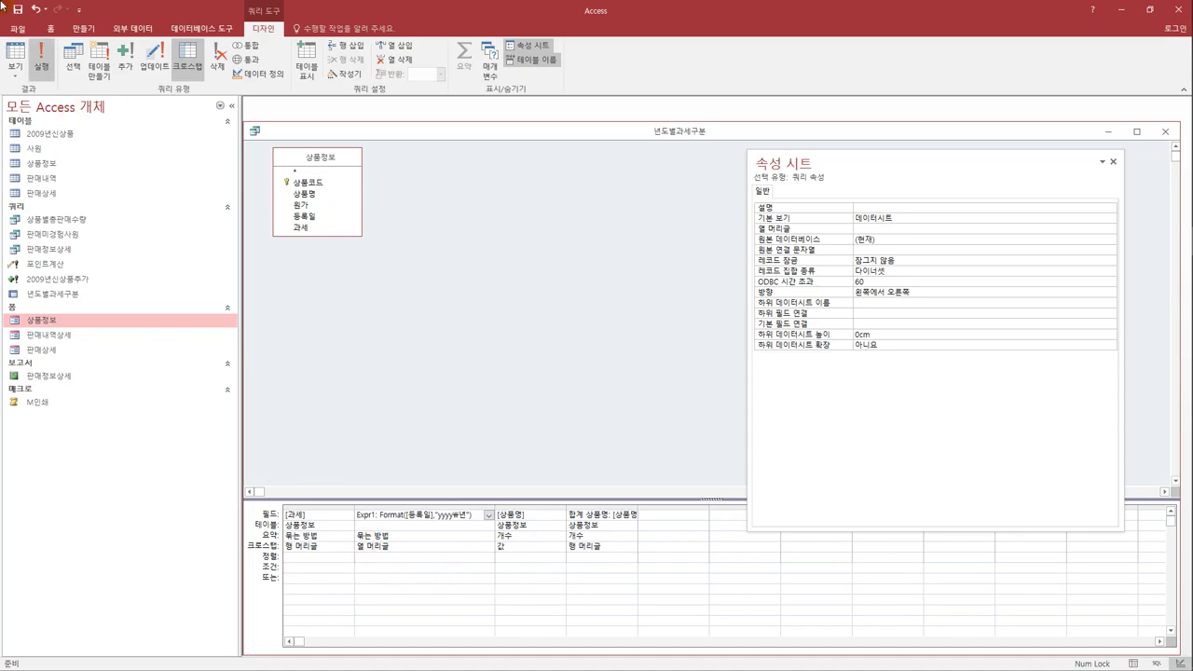
click(15, 54)
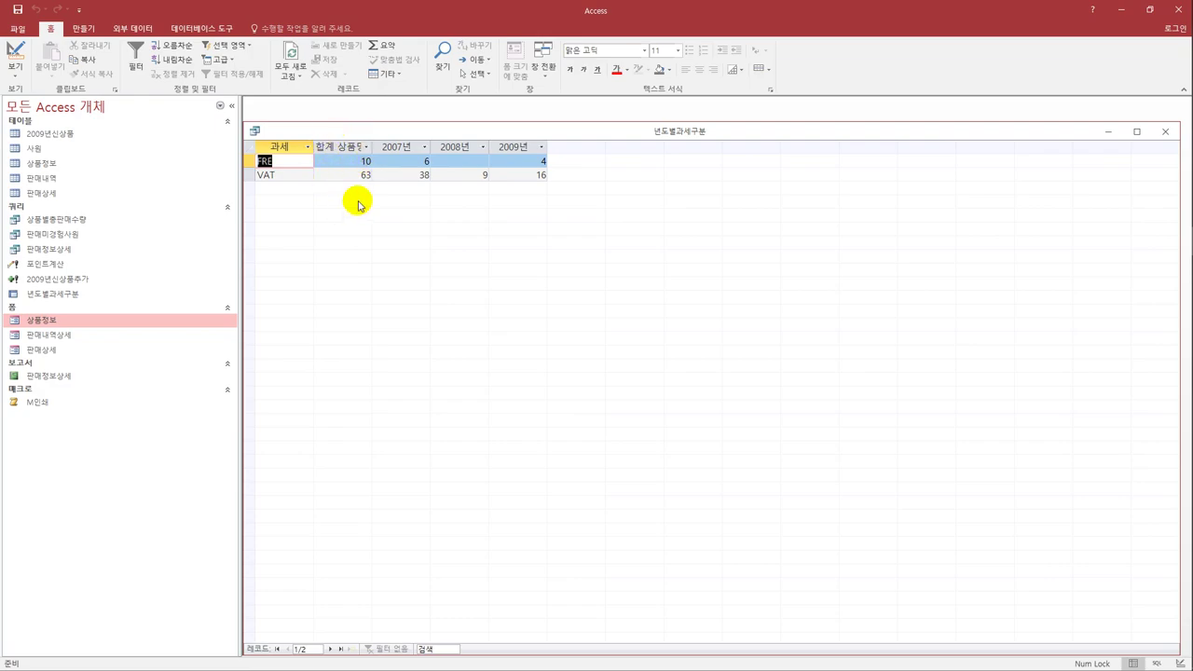
- Return to design view, delete the 합계 상품명 row heading column, and check the crosstab in datasheet view
click(15, 56)
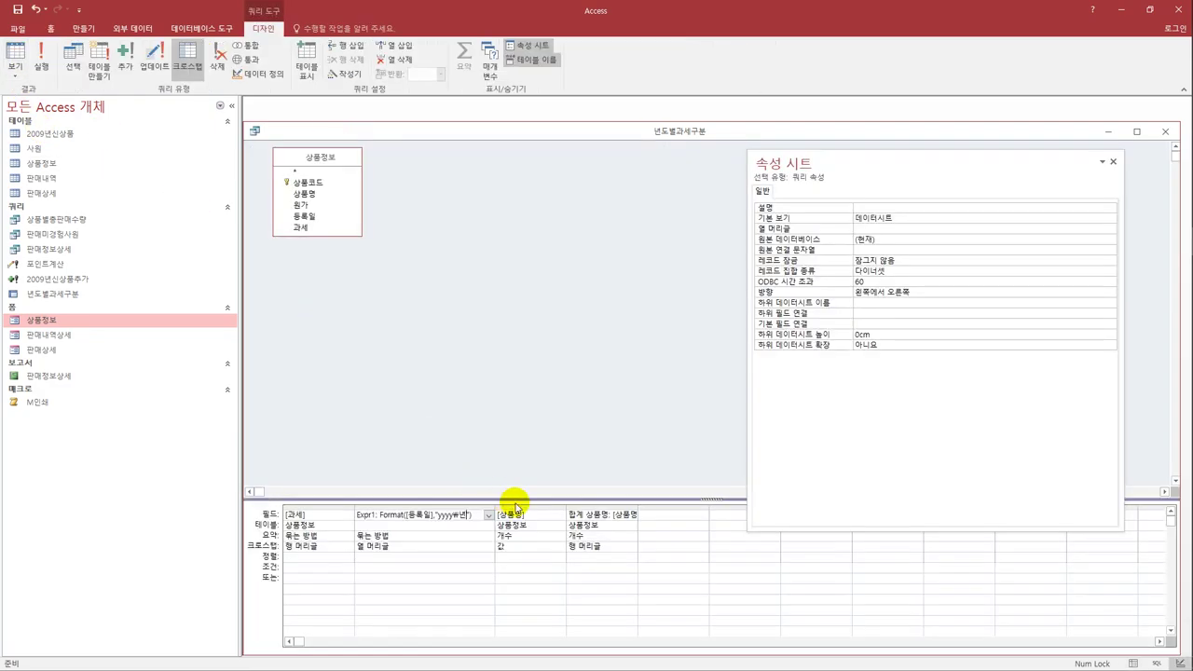
click(602, 506)
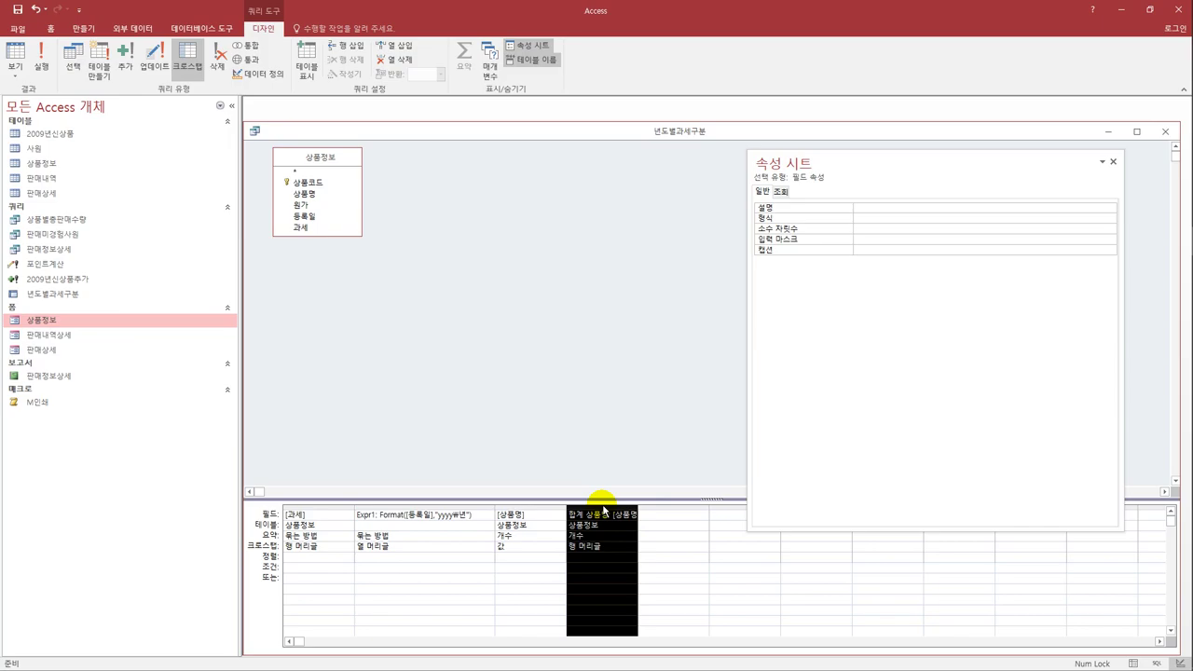
key(Delete)
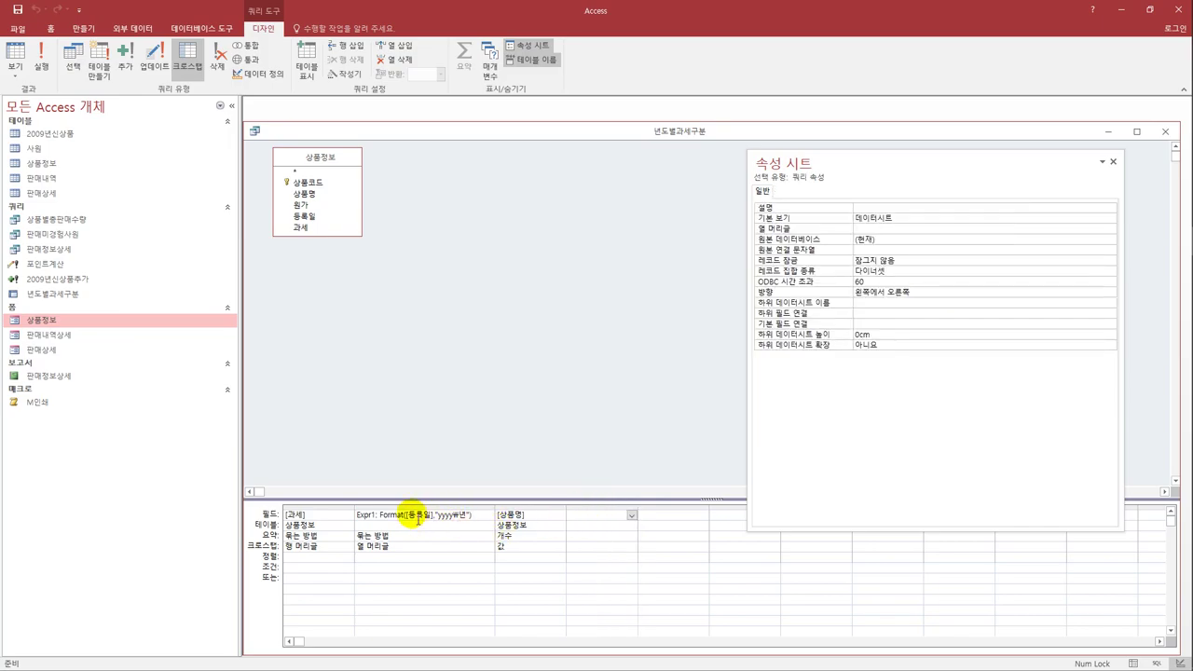
click(418, 519)
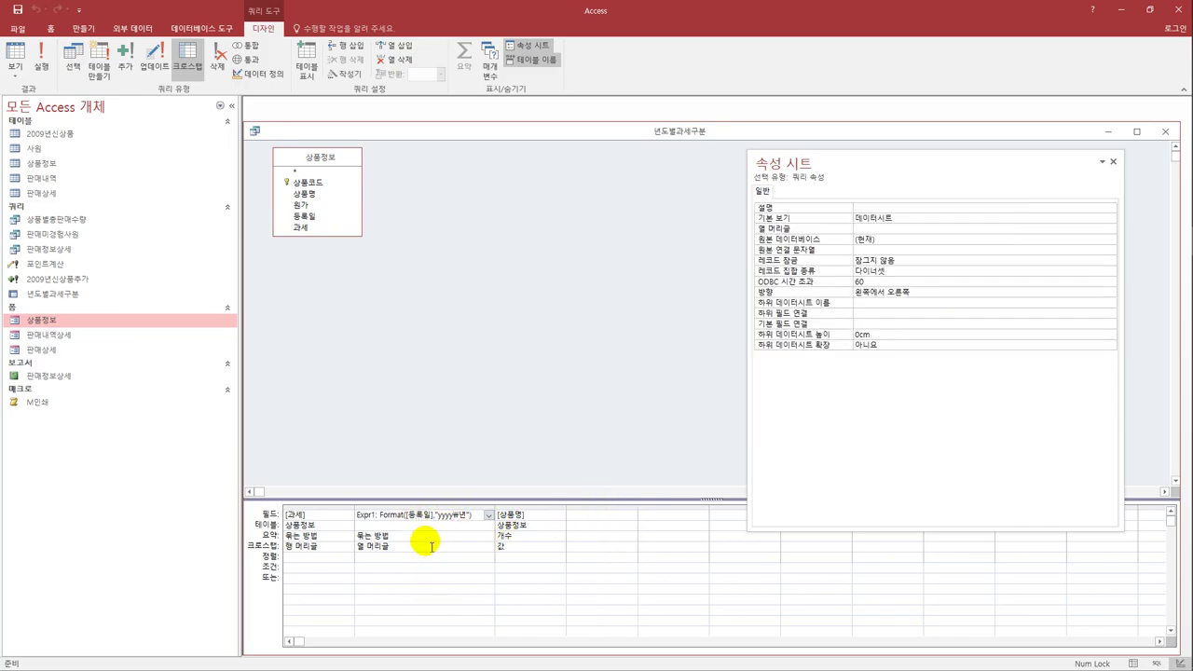
click(15, 58)
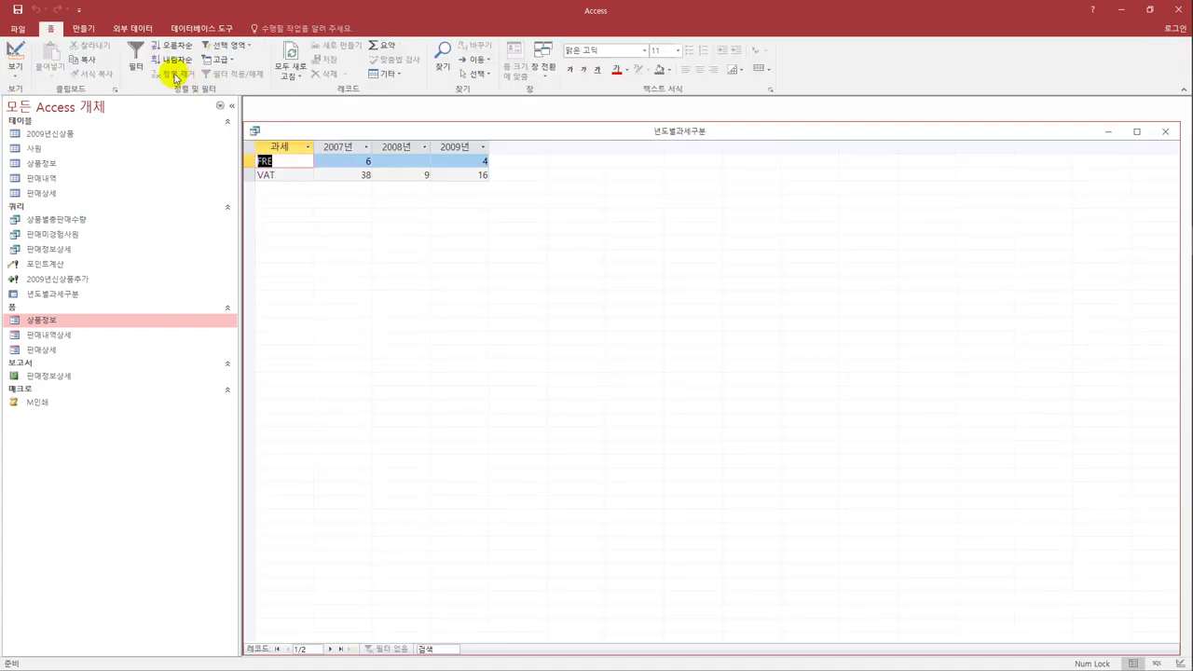
- Return to design view and replace the column heading's Format expression with Year([등록일]) & "년"
click(14, 52)
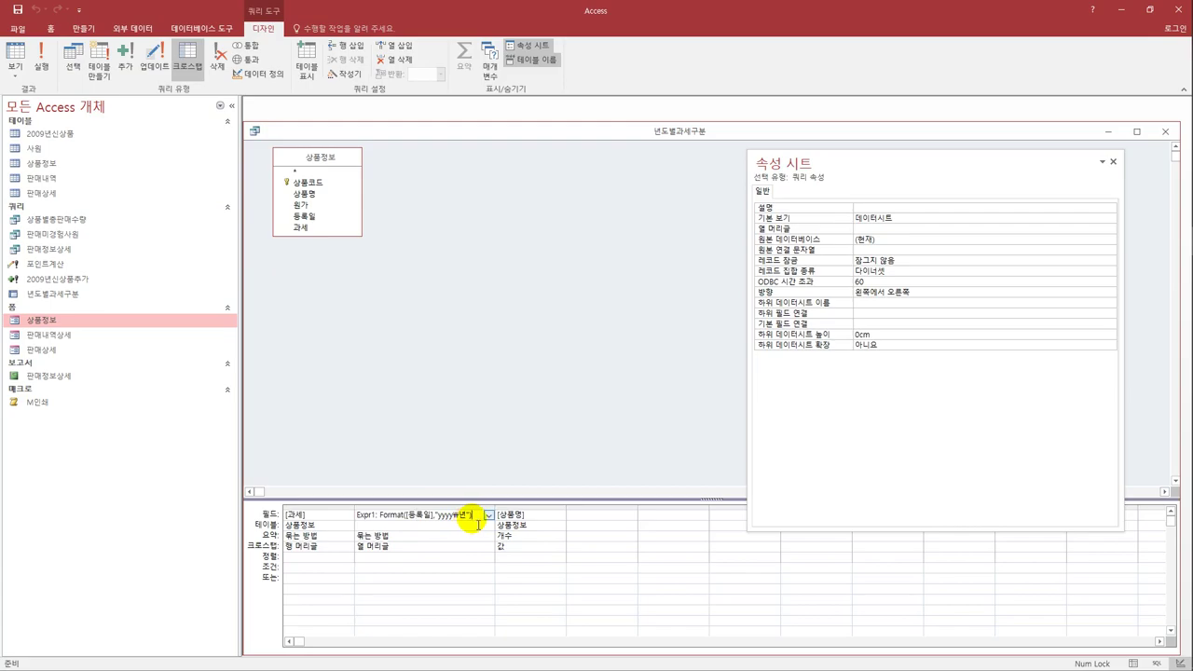
click(354, 514)
key(Delete)
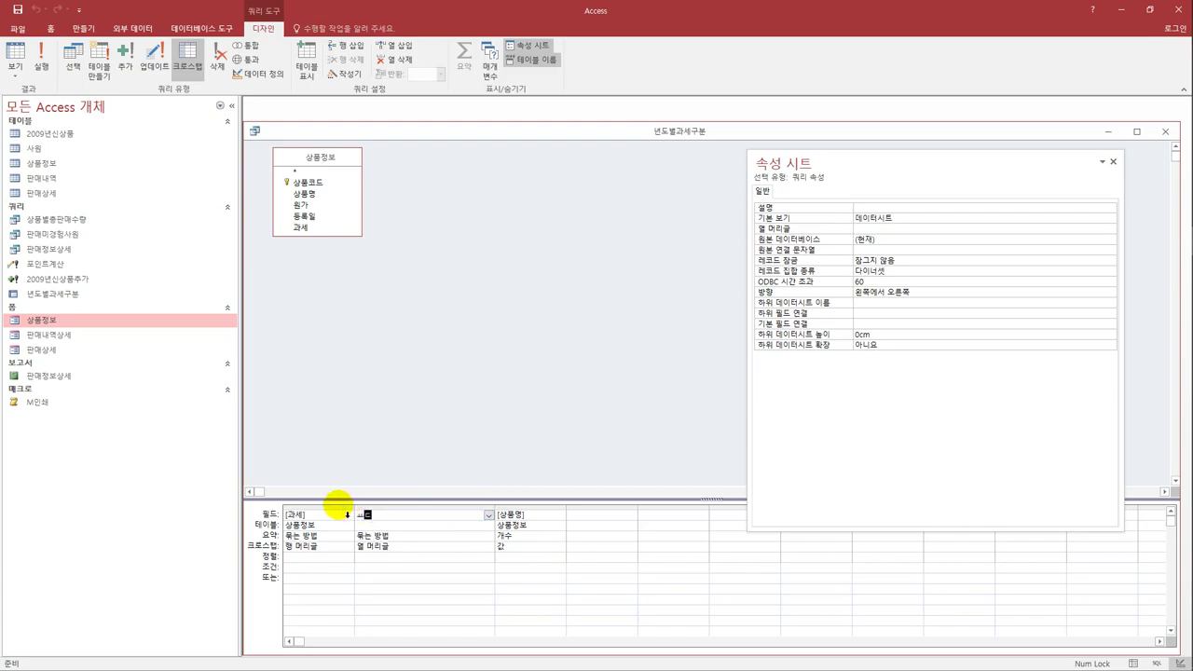
text(year([)
text(등록일)
text(]))
text(&"sus)
key(BackSpace)
key(BackSpace)
key(BackSpace)
text(년")
click(413, 559)
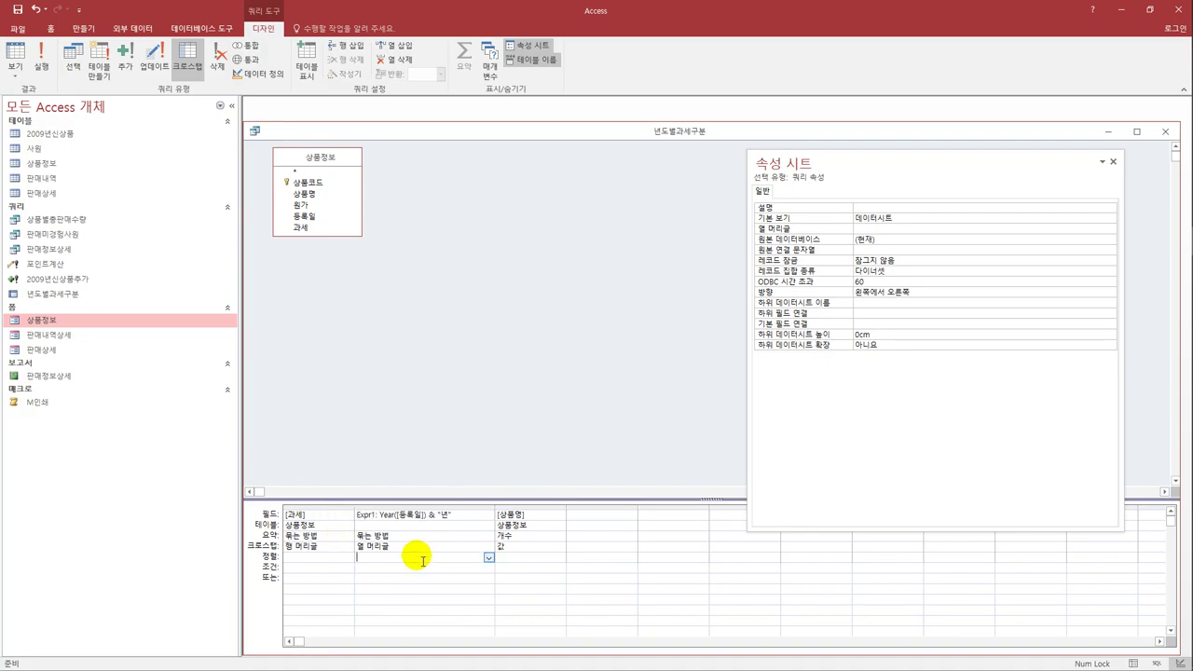
- Check the 년도별과세구분 crosstab in datasheet view and close the query
click(15, 54)
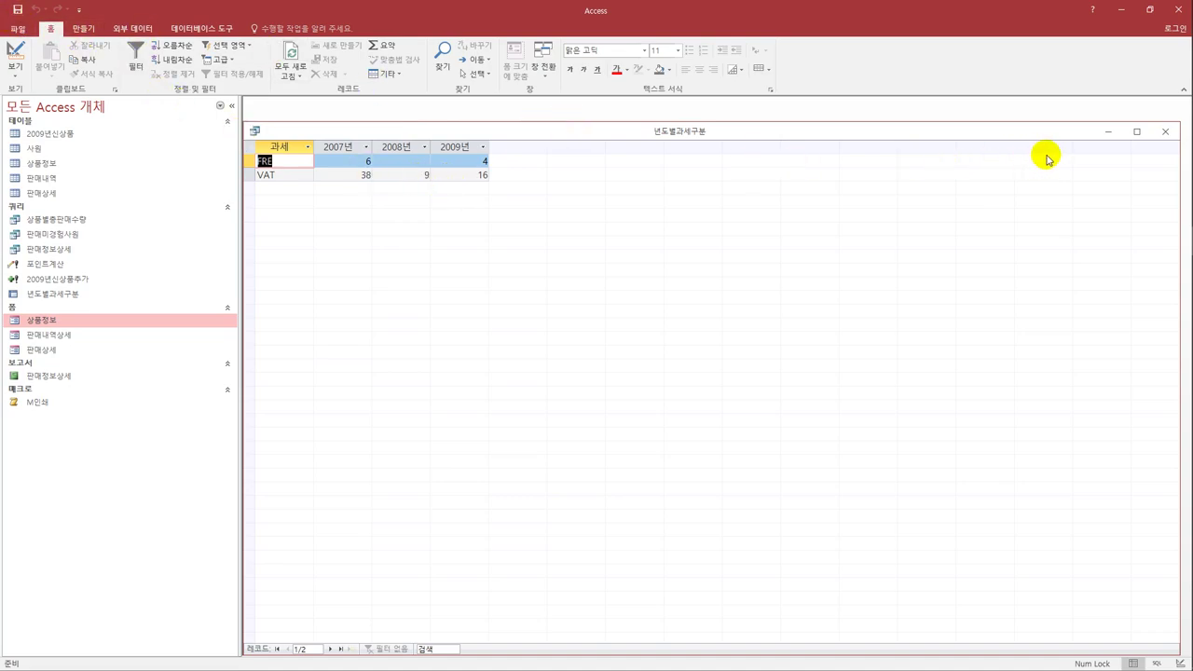
click(1165, 131)
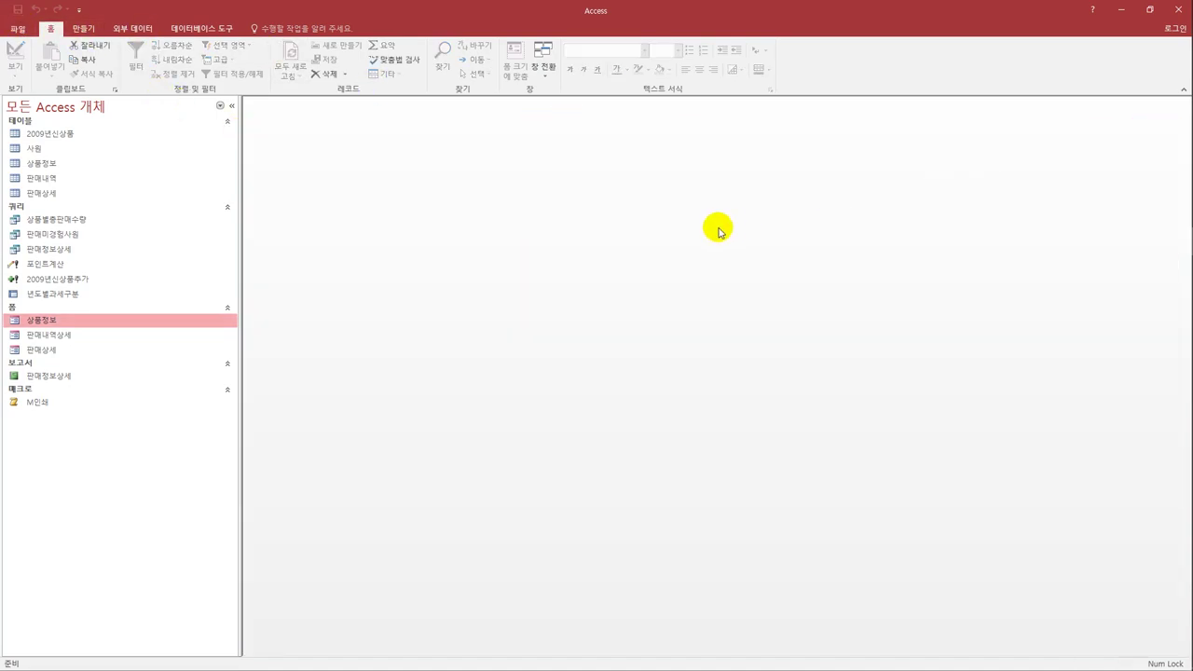